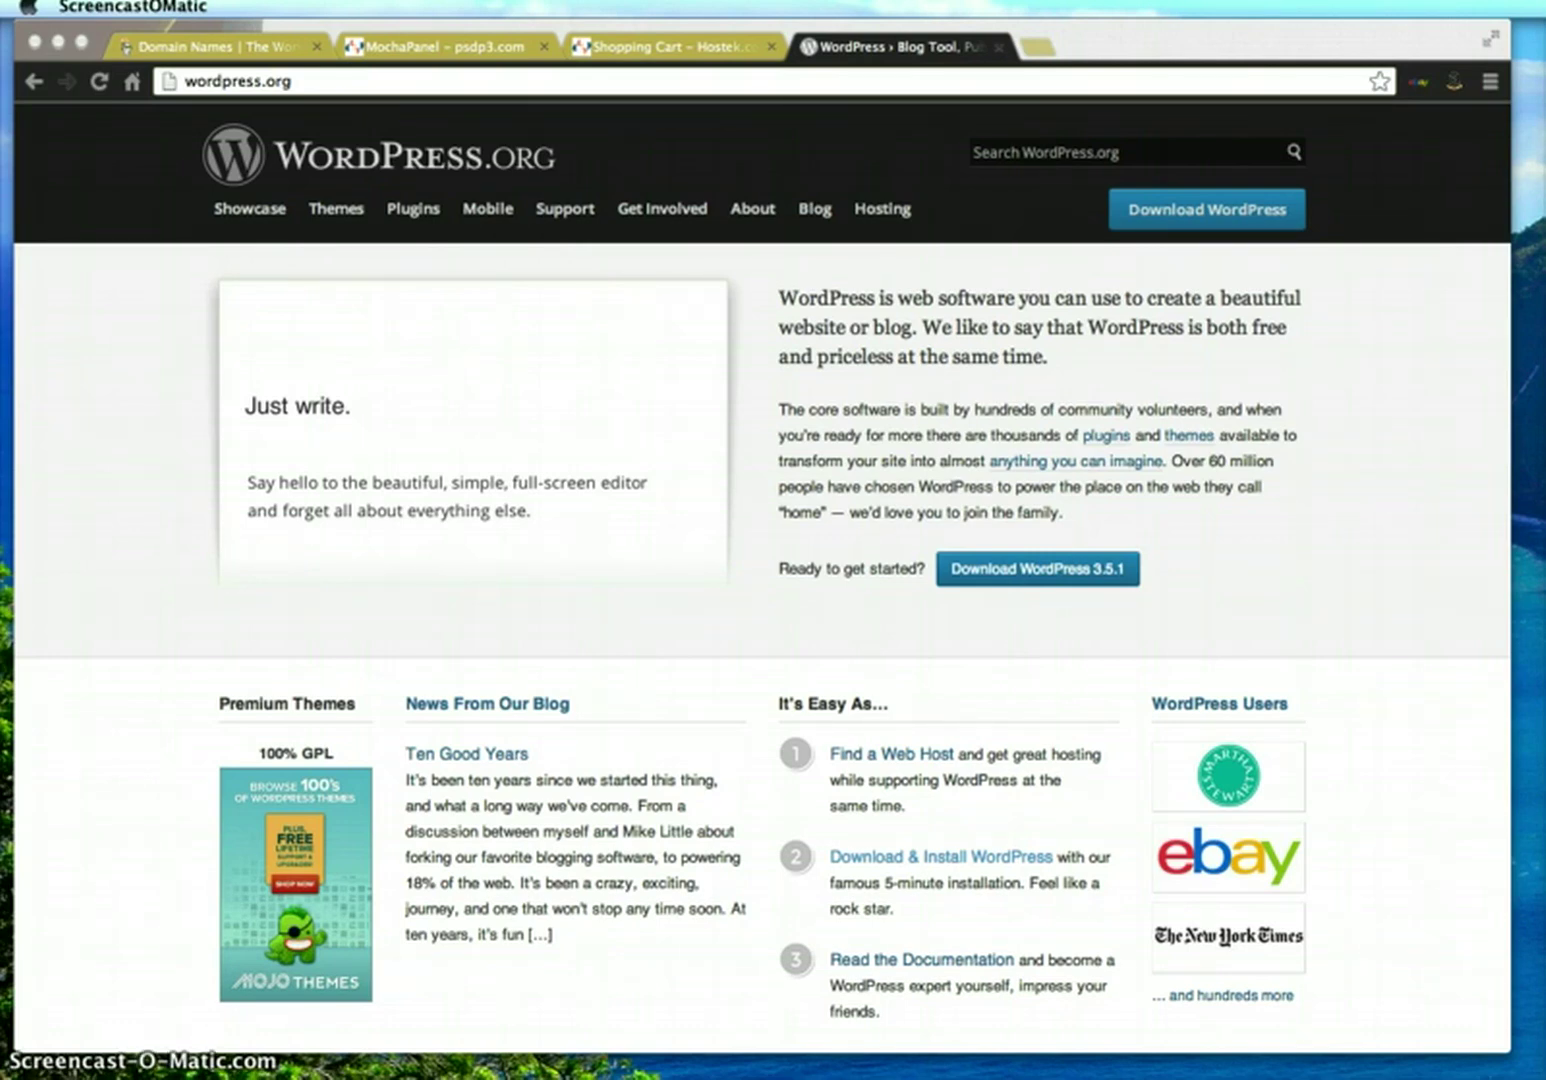
Bring Chrome forward and go to the wordpress.org download page
left_click(392, 90)
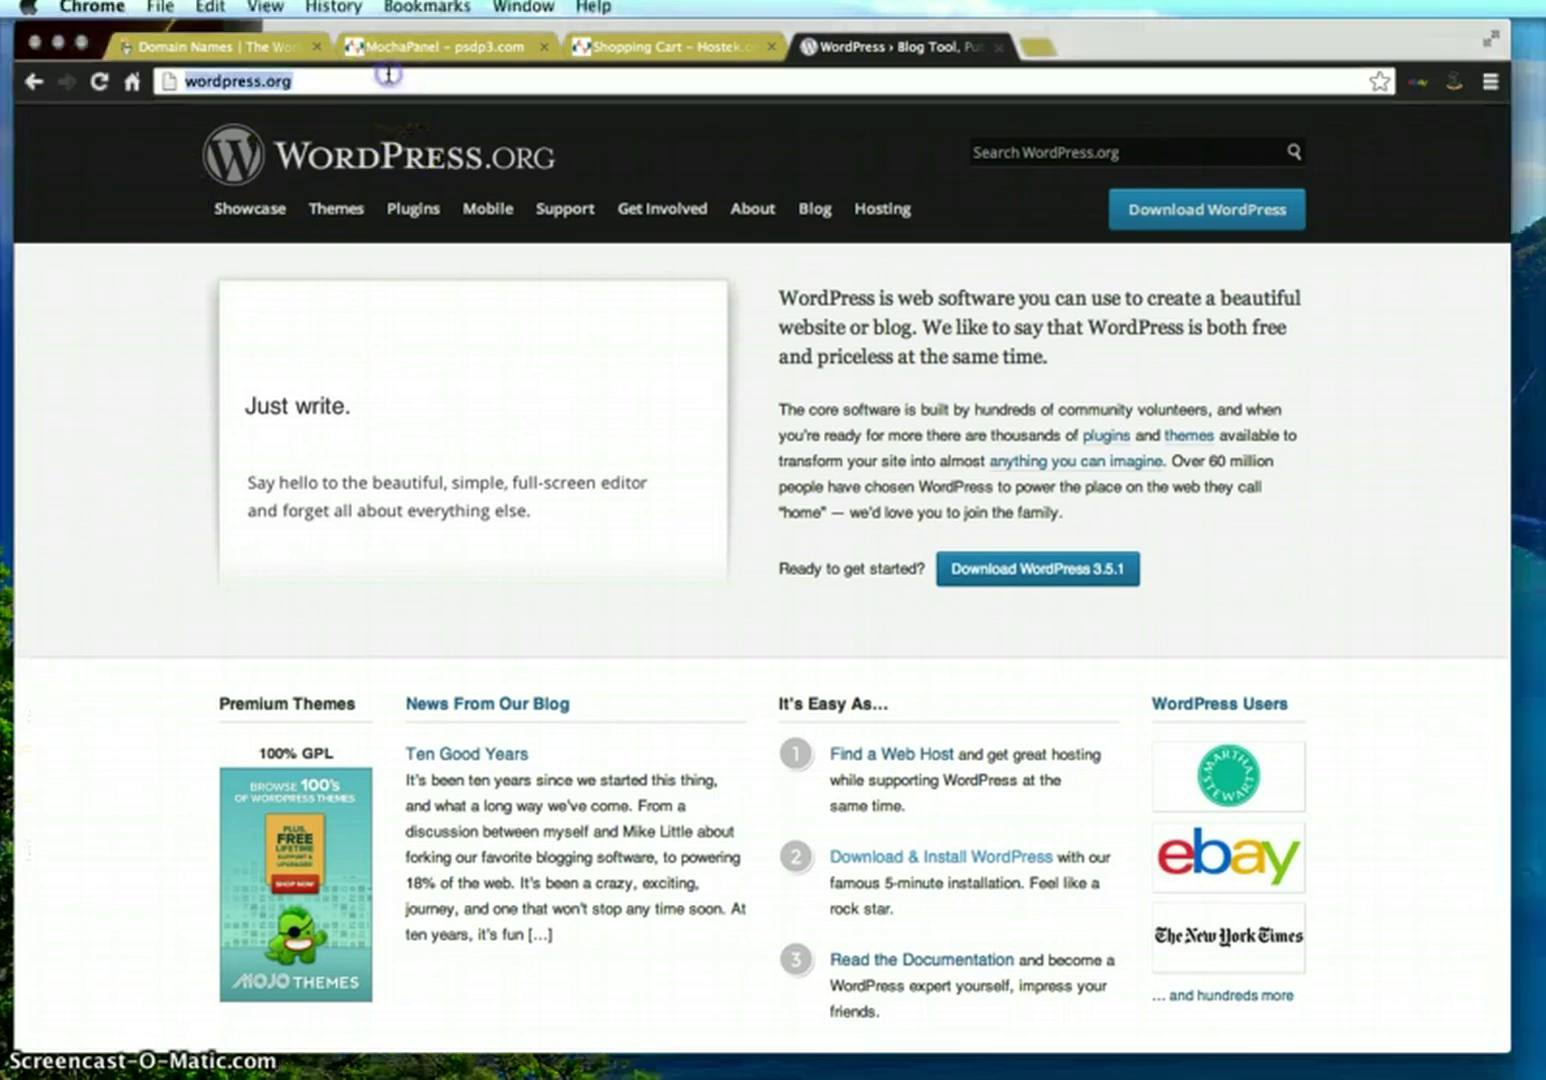
left_click(228, 81)
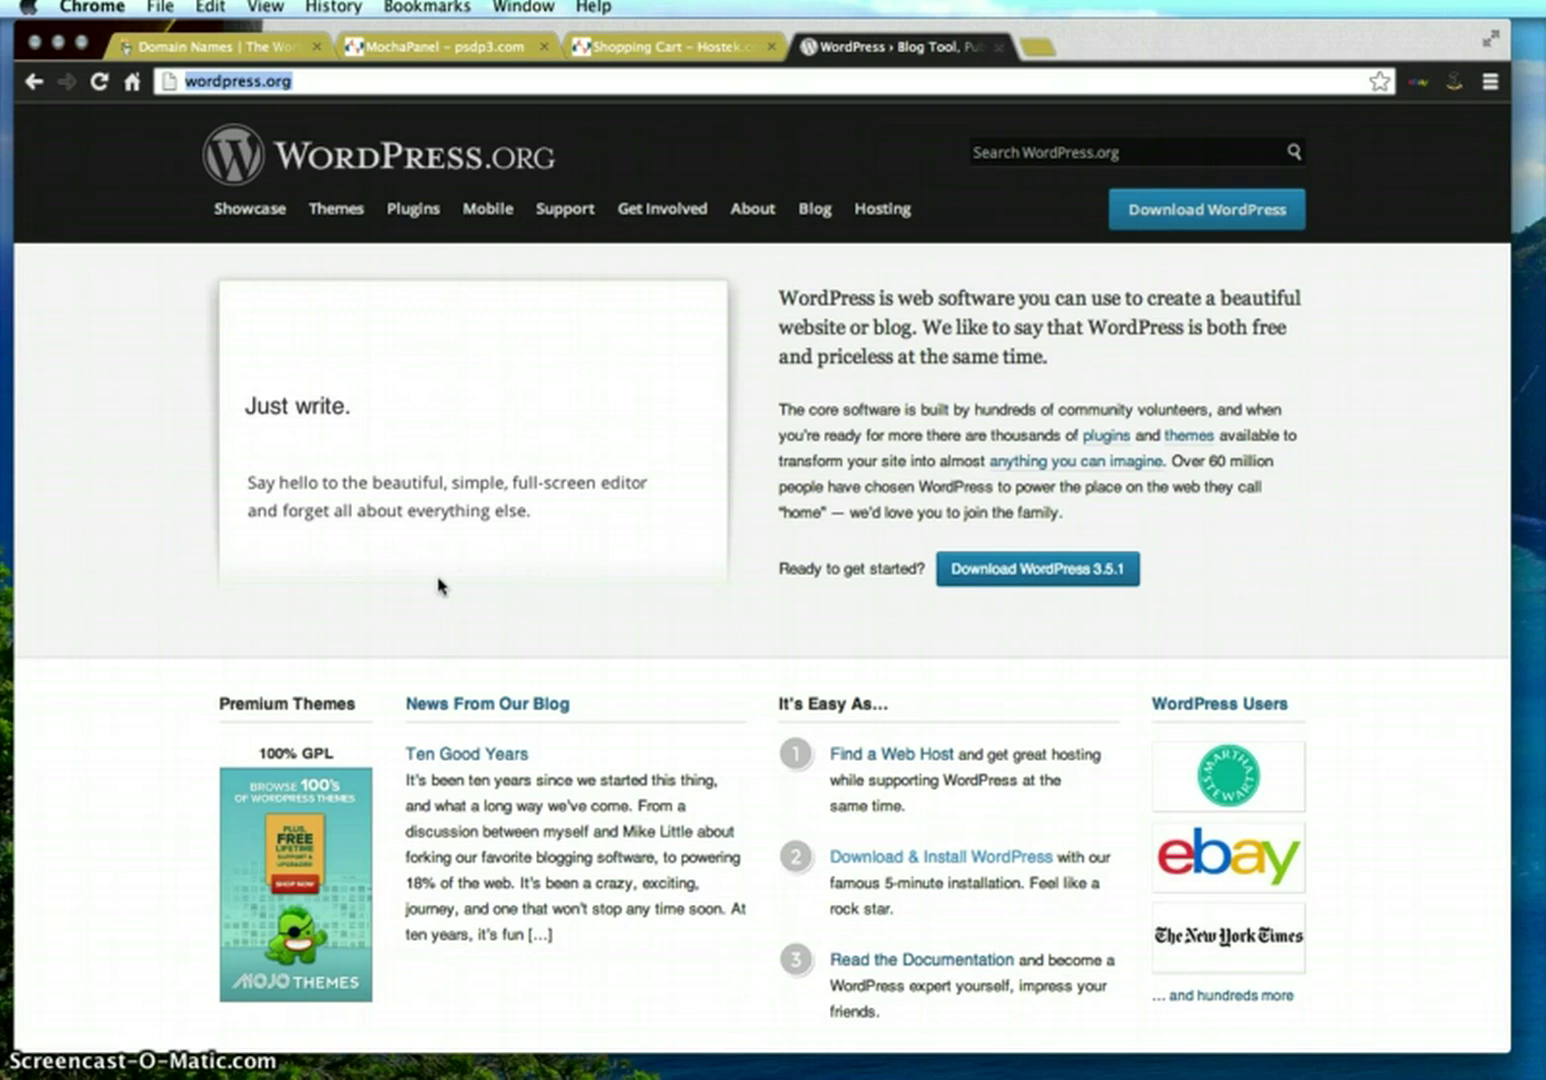
left_click(440, 517)
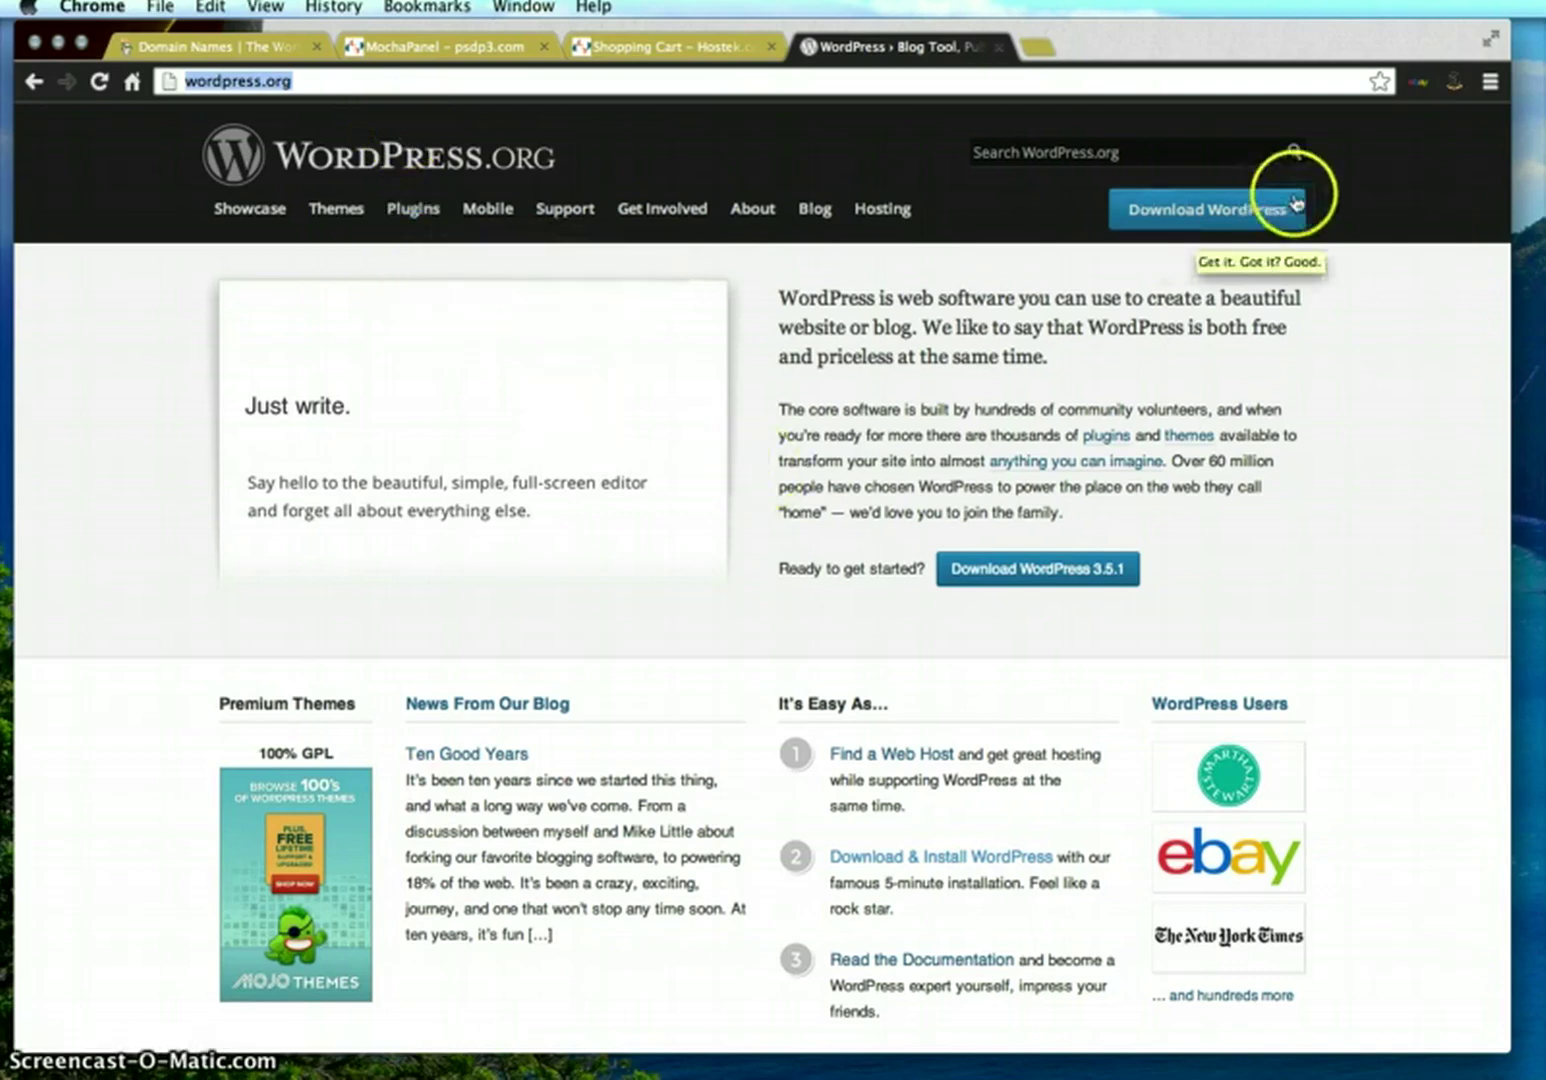
left_click(1210, 217)
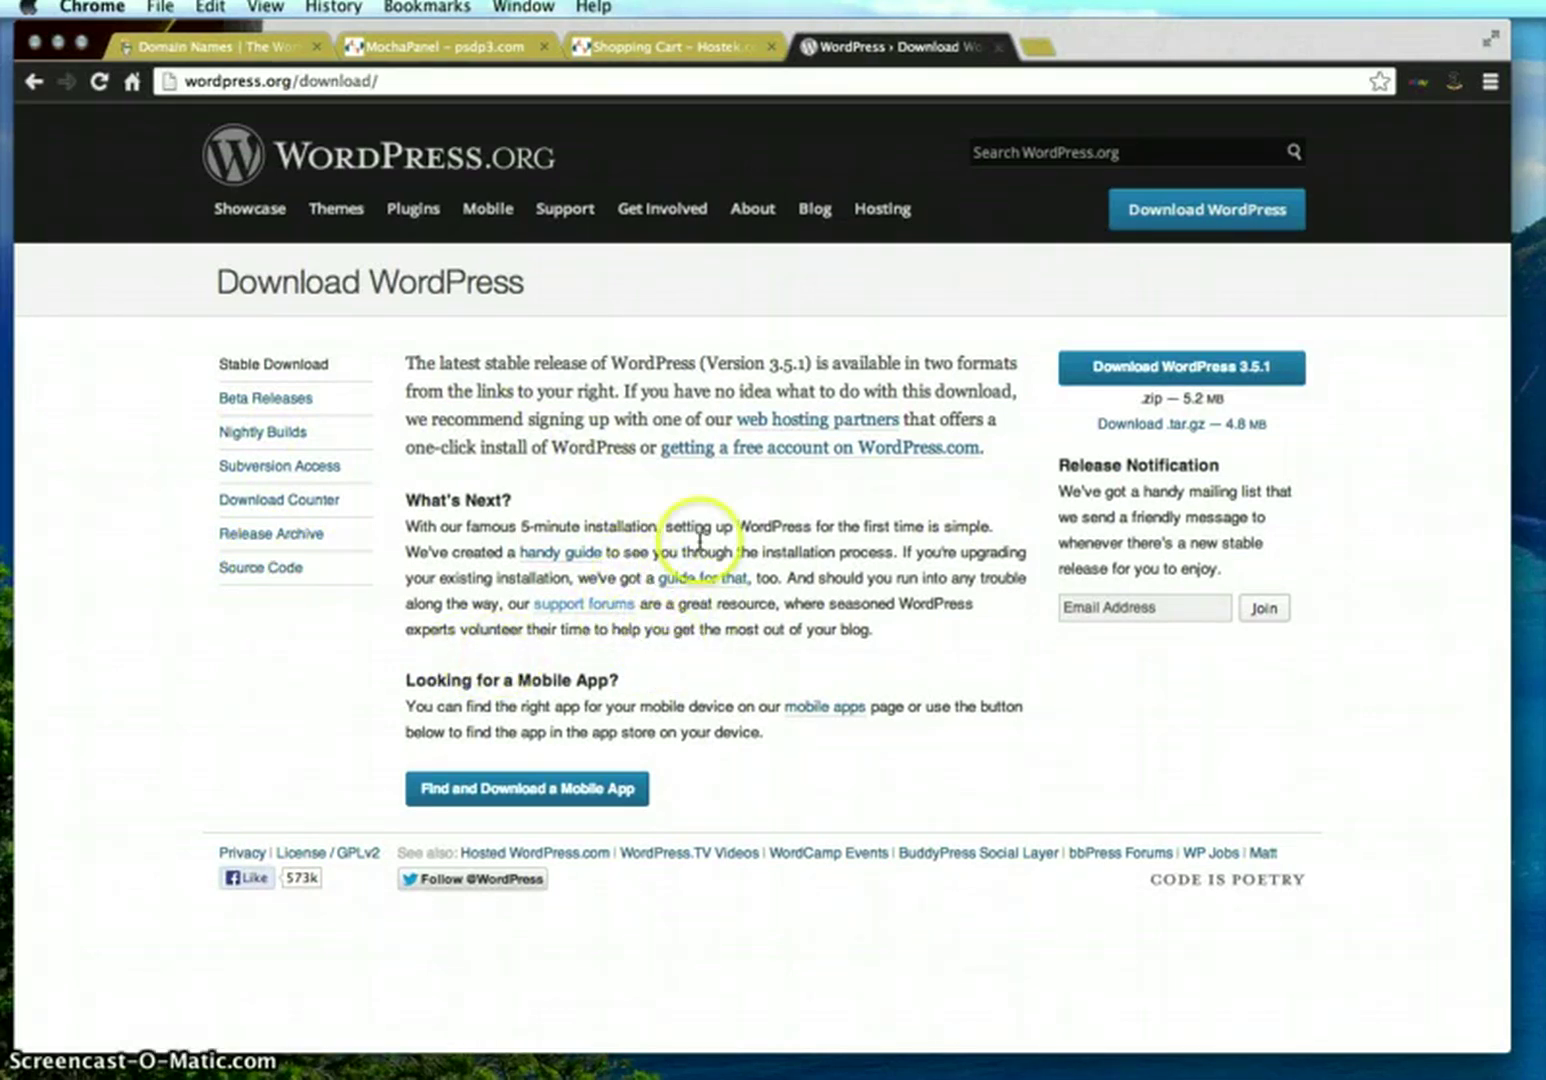
mouse_move(590, 216)
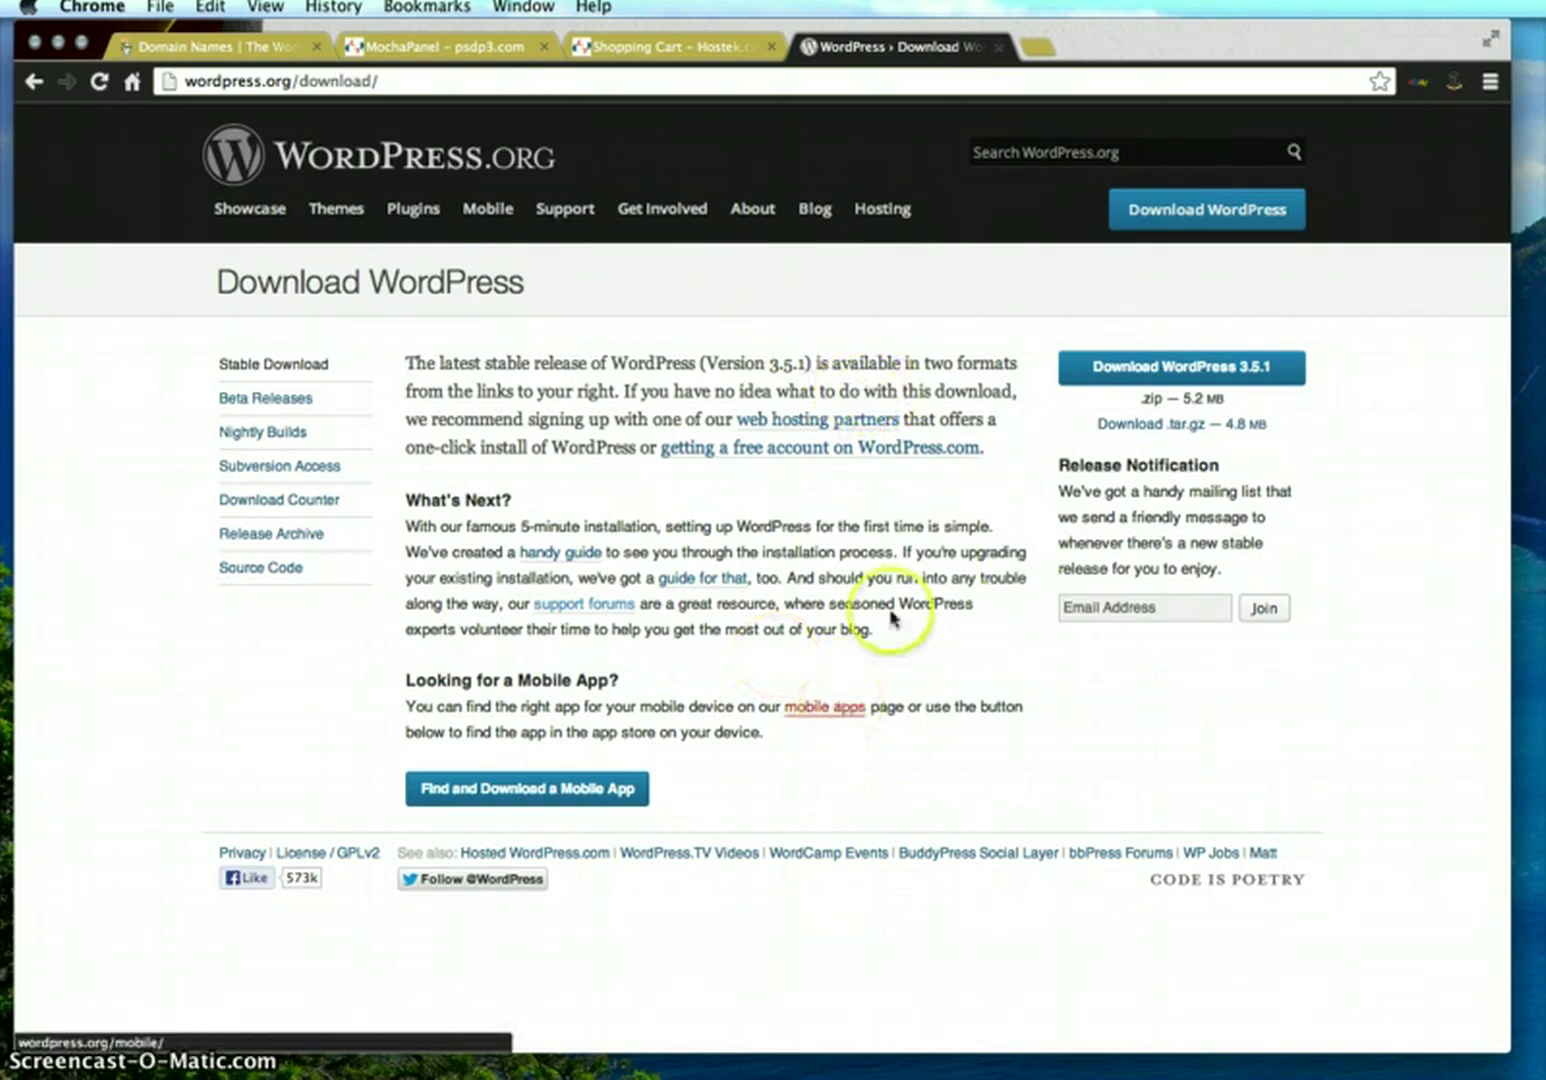
Download the WordPress 3.5.1 zip, then minimize Chrome to show the desktop
left_click(1170, 228)
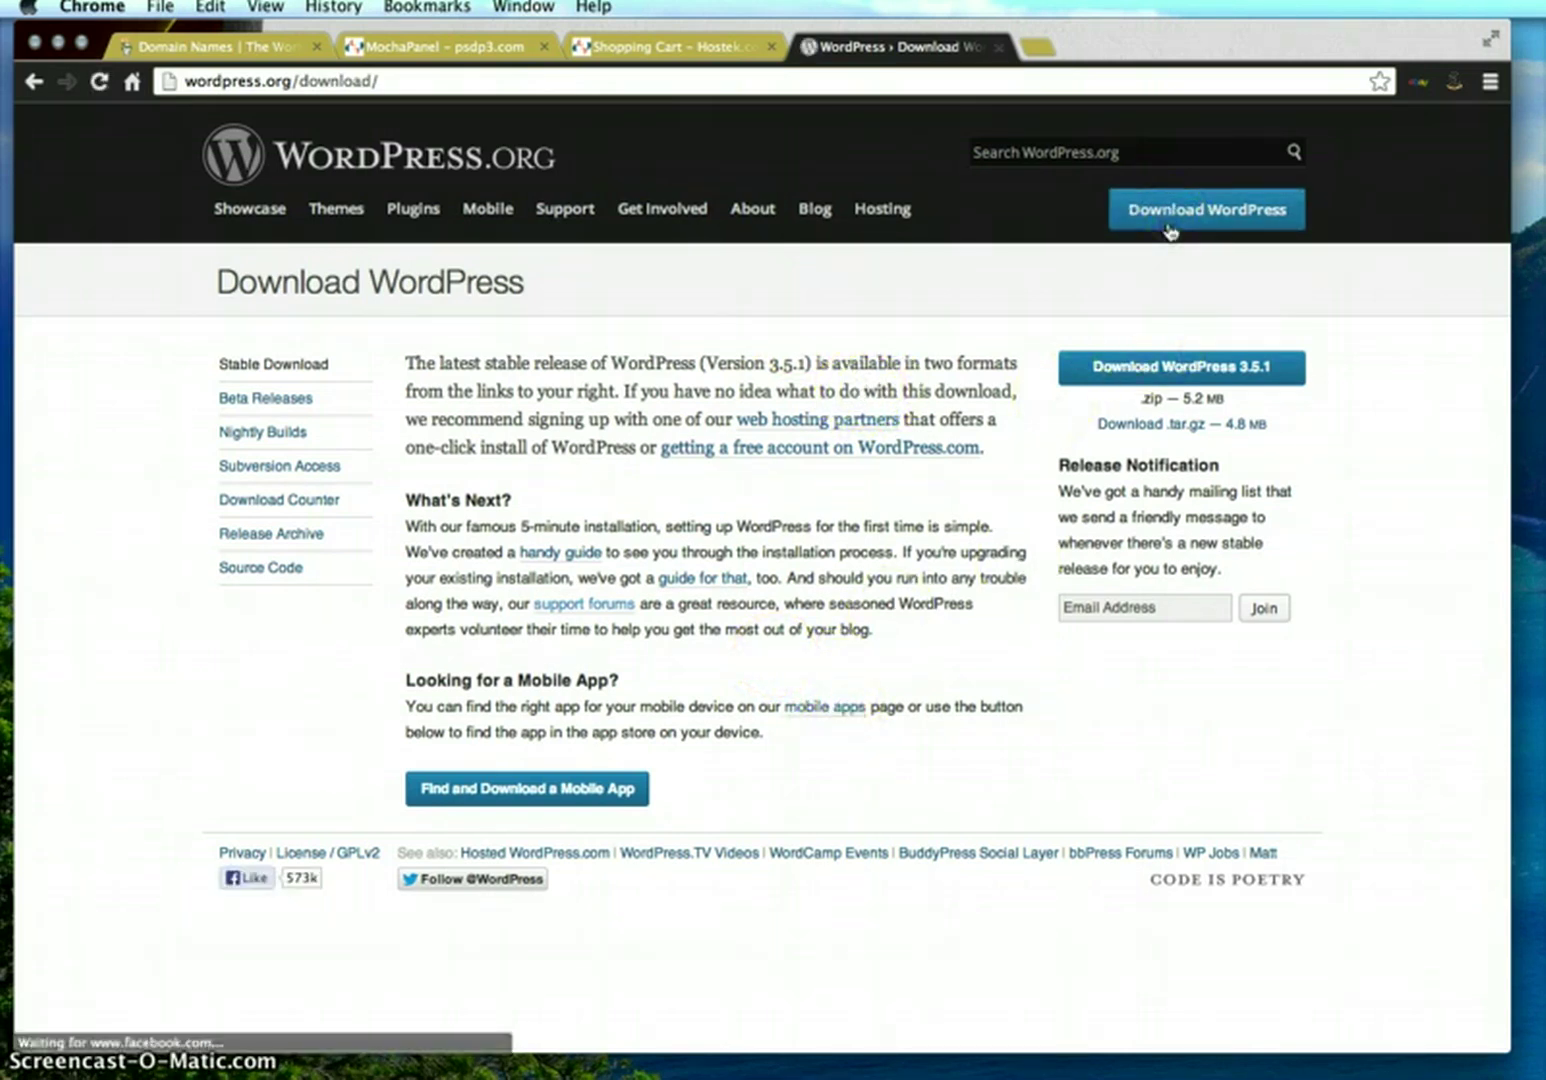
left_click(1172, 228)
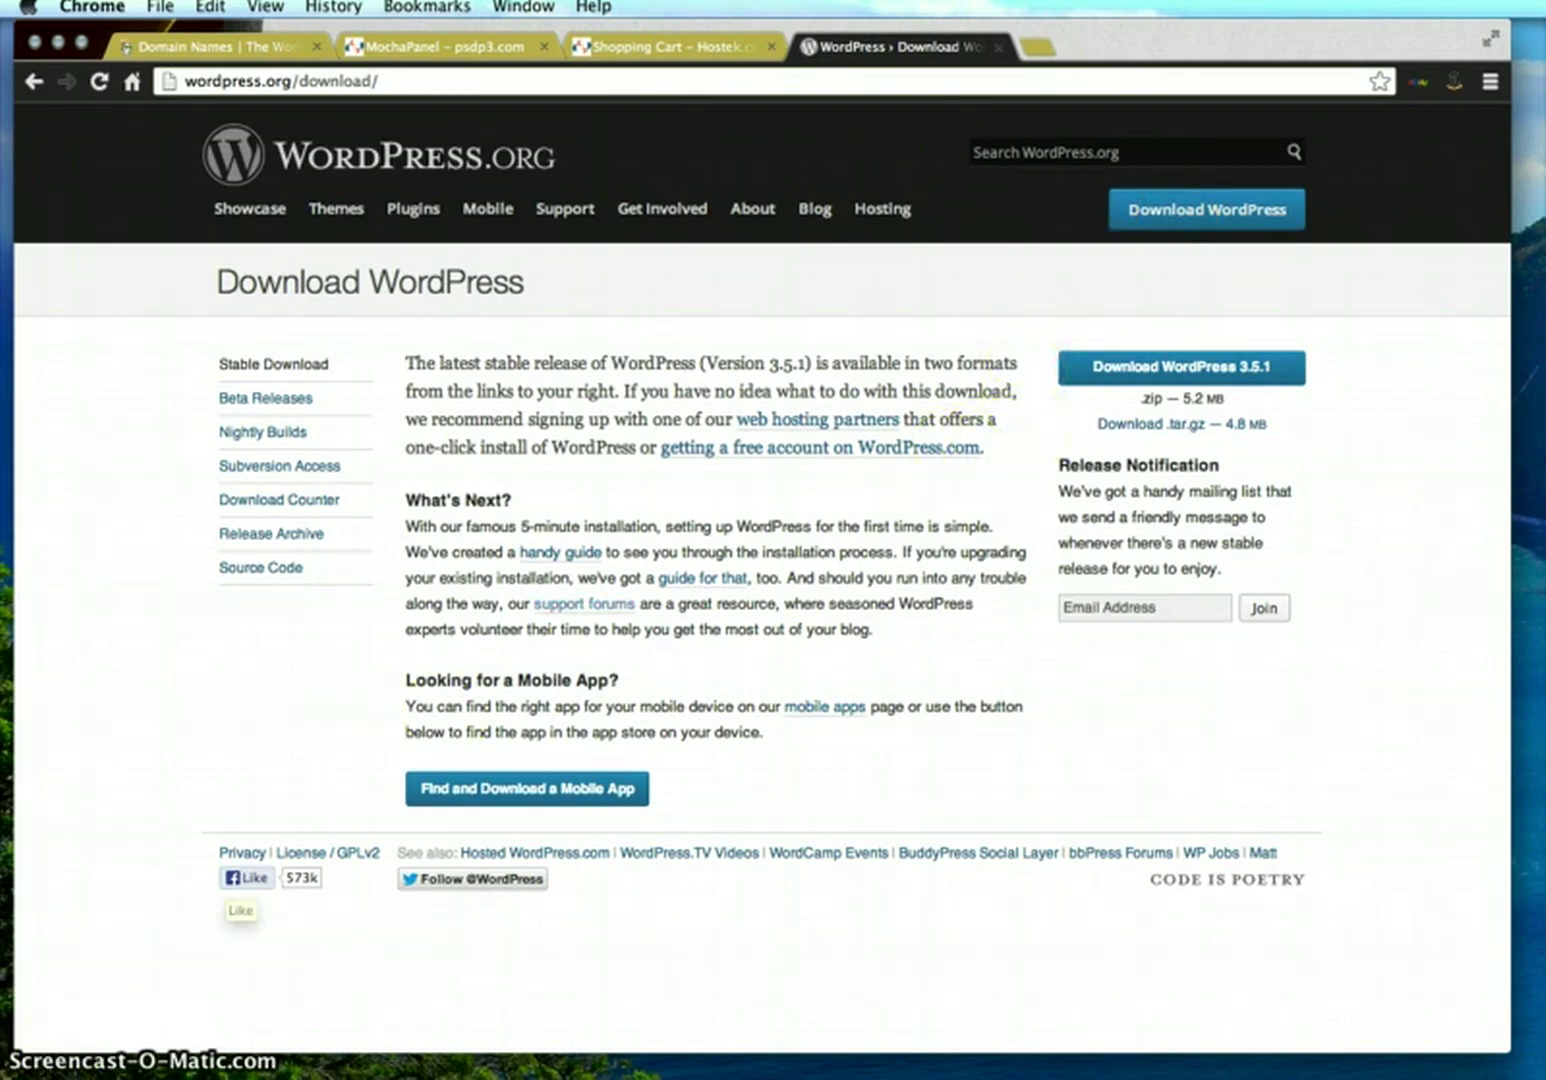
left_click(1153, 372)
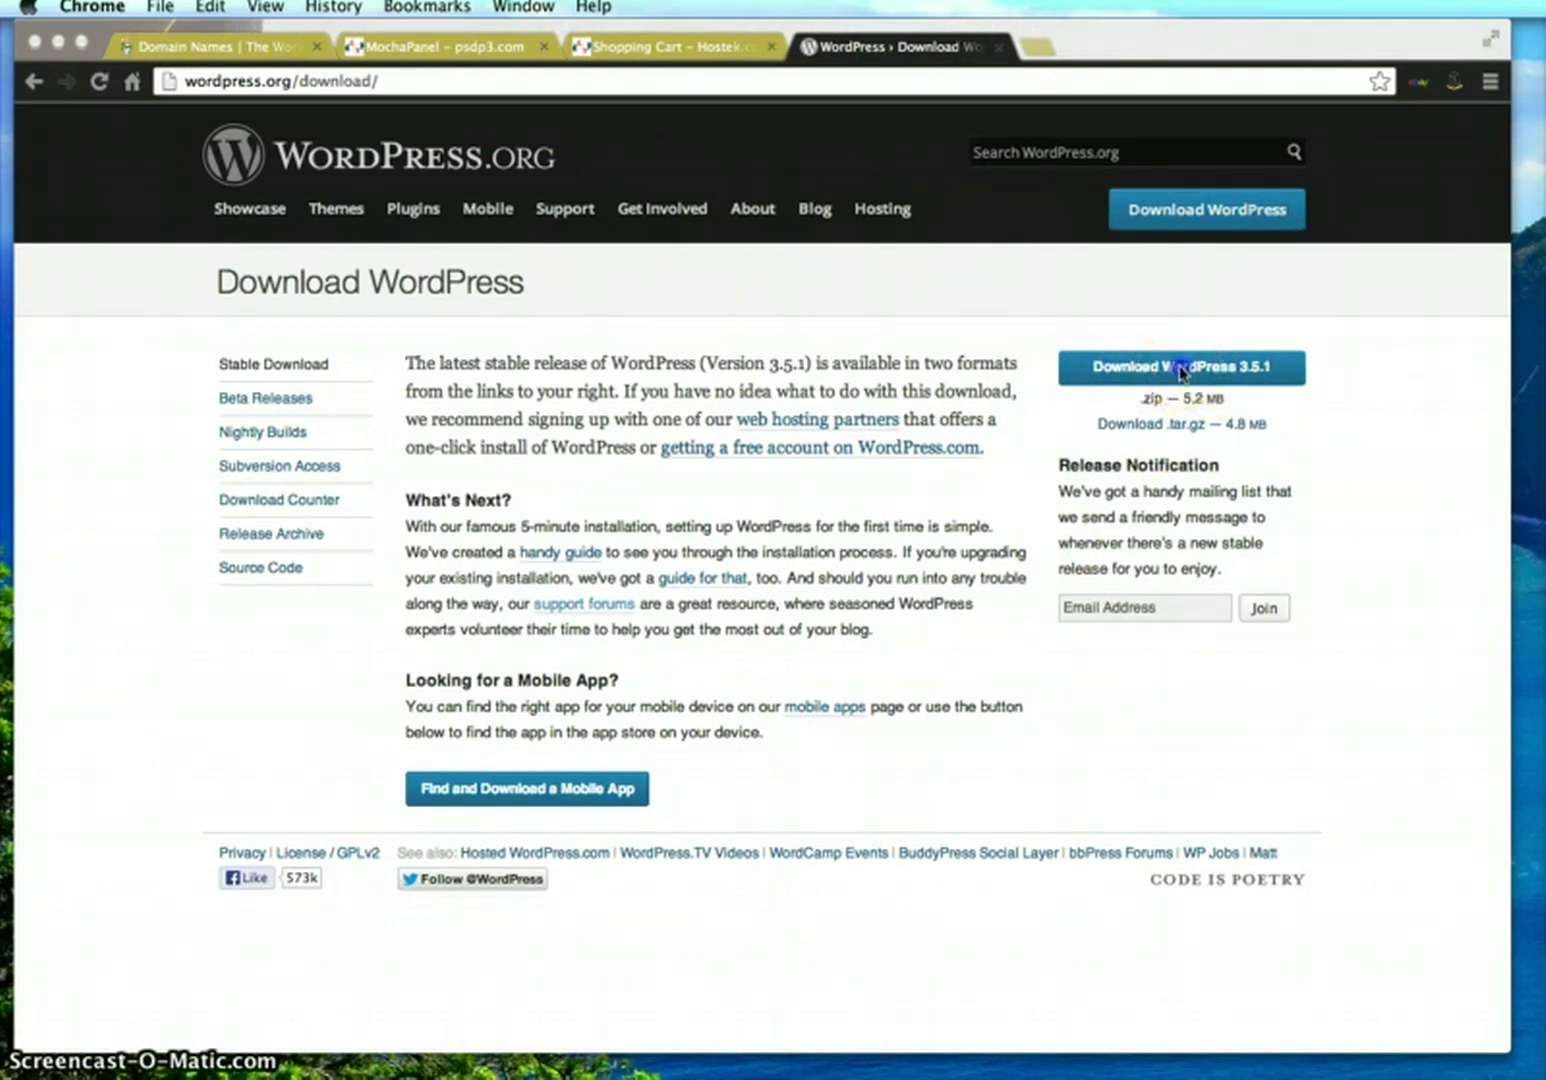
left_click(1168, 376)
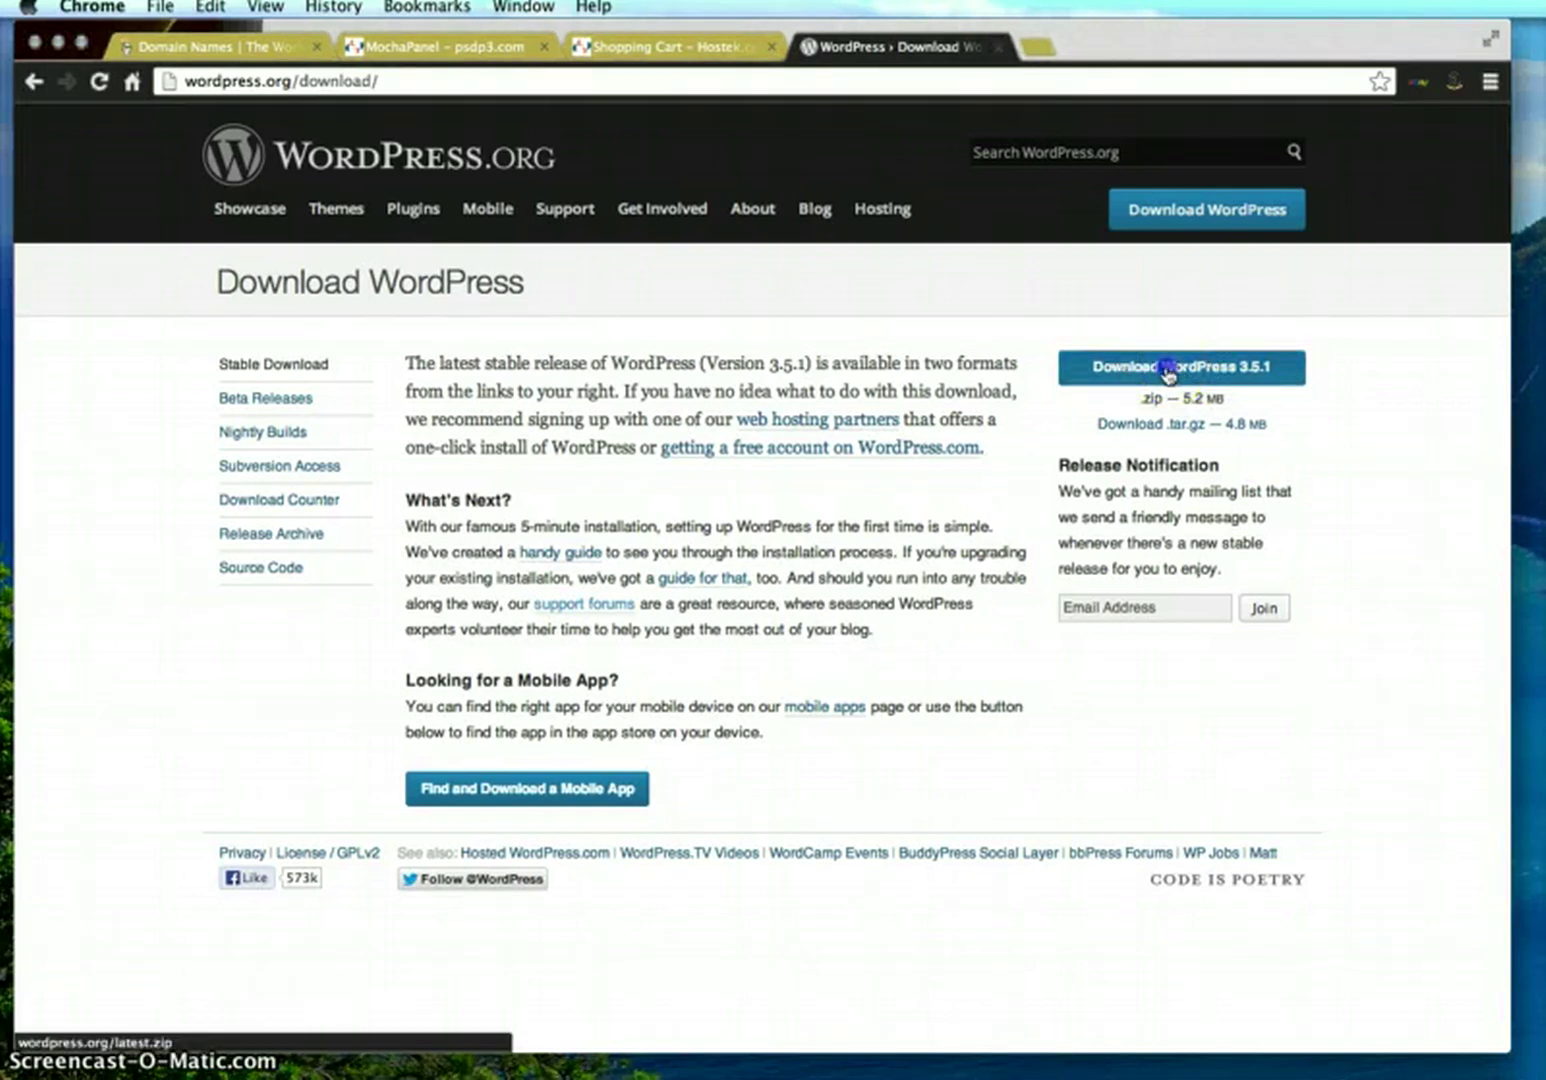
left_click(1150, 378)
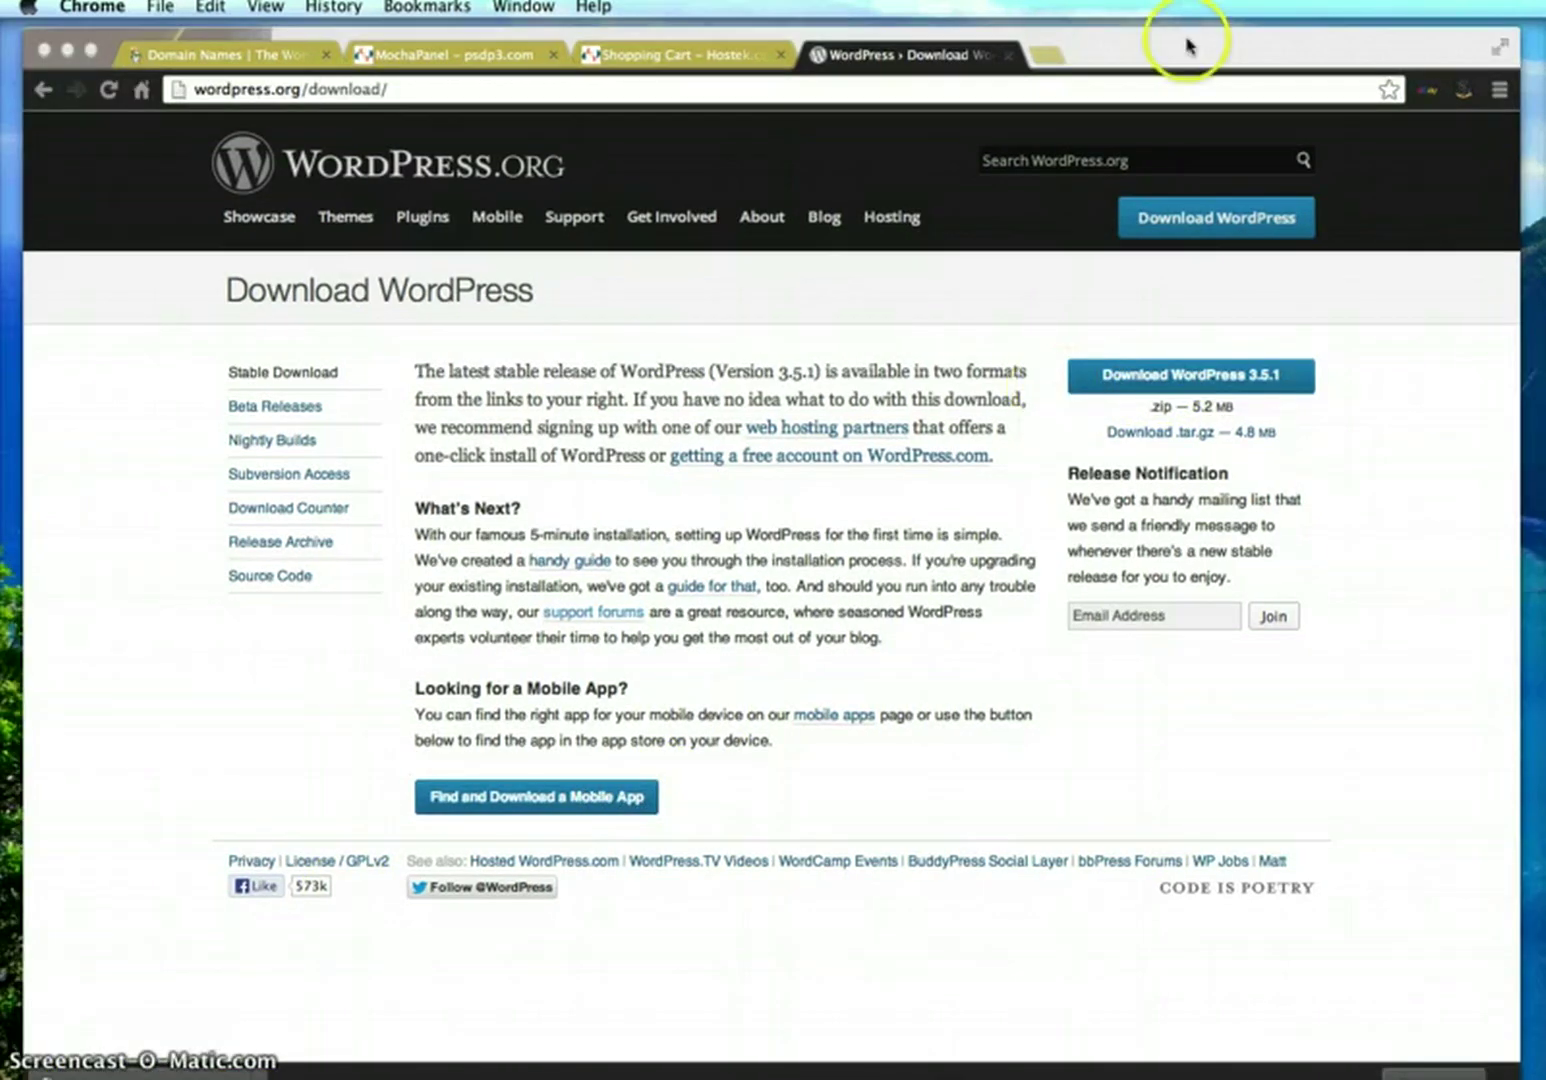
left_click(66, 50)
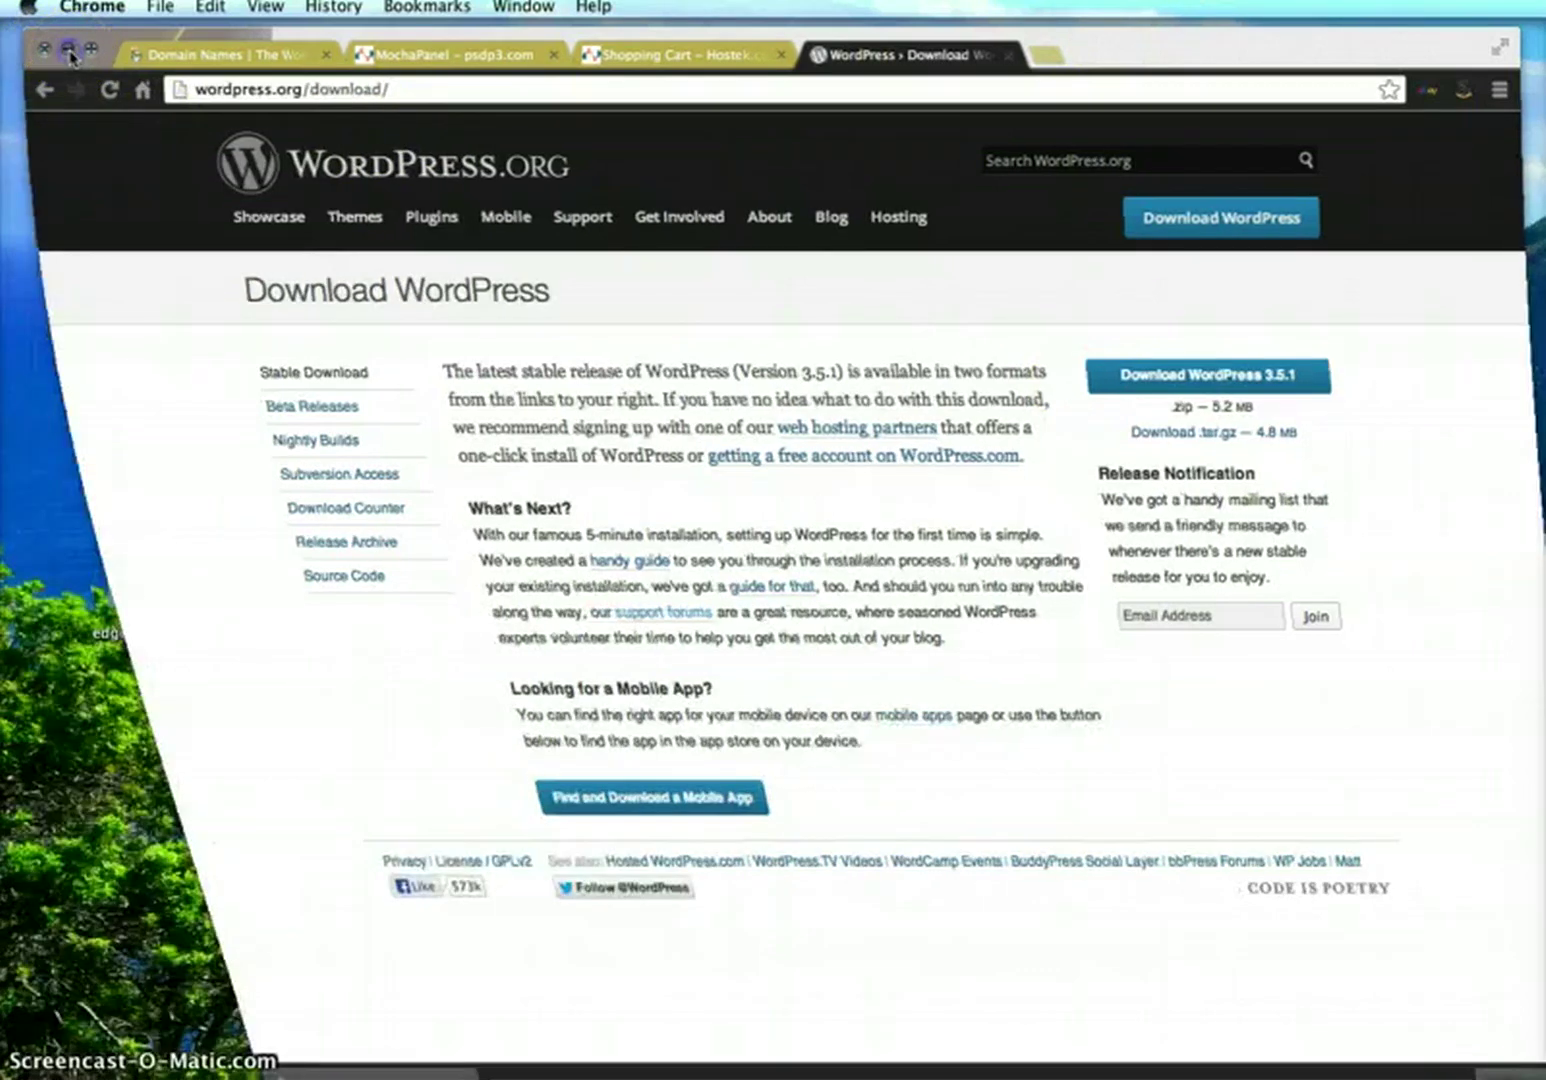
Unzip wordpress-3.5.1.zip on the desktop
left_click(805, 298)
left_click_drag(805, 298, 757, 300)
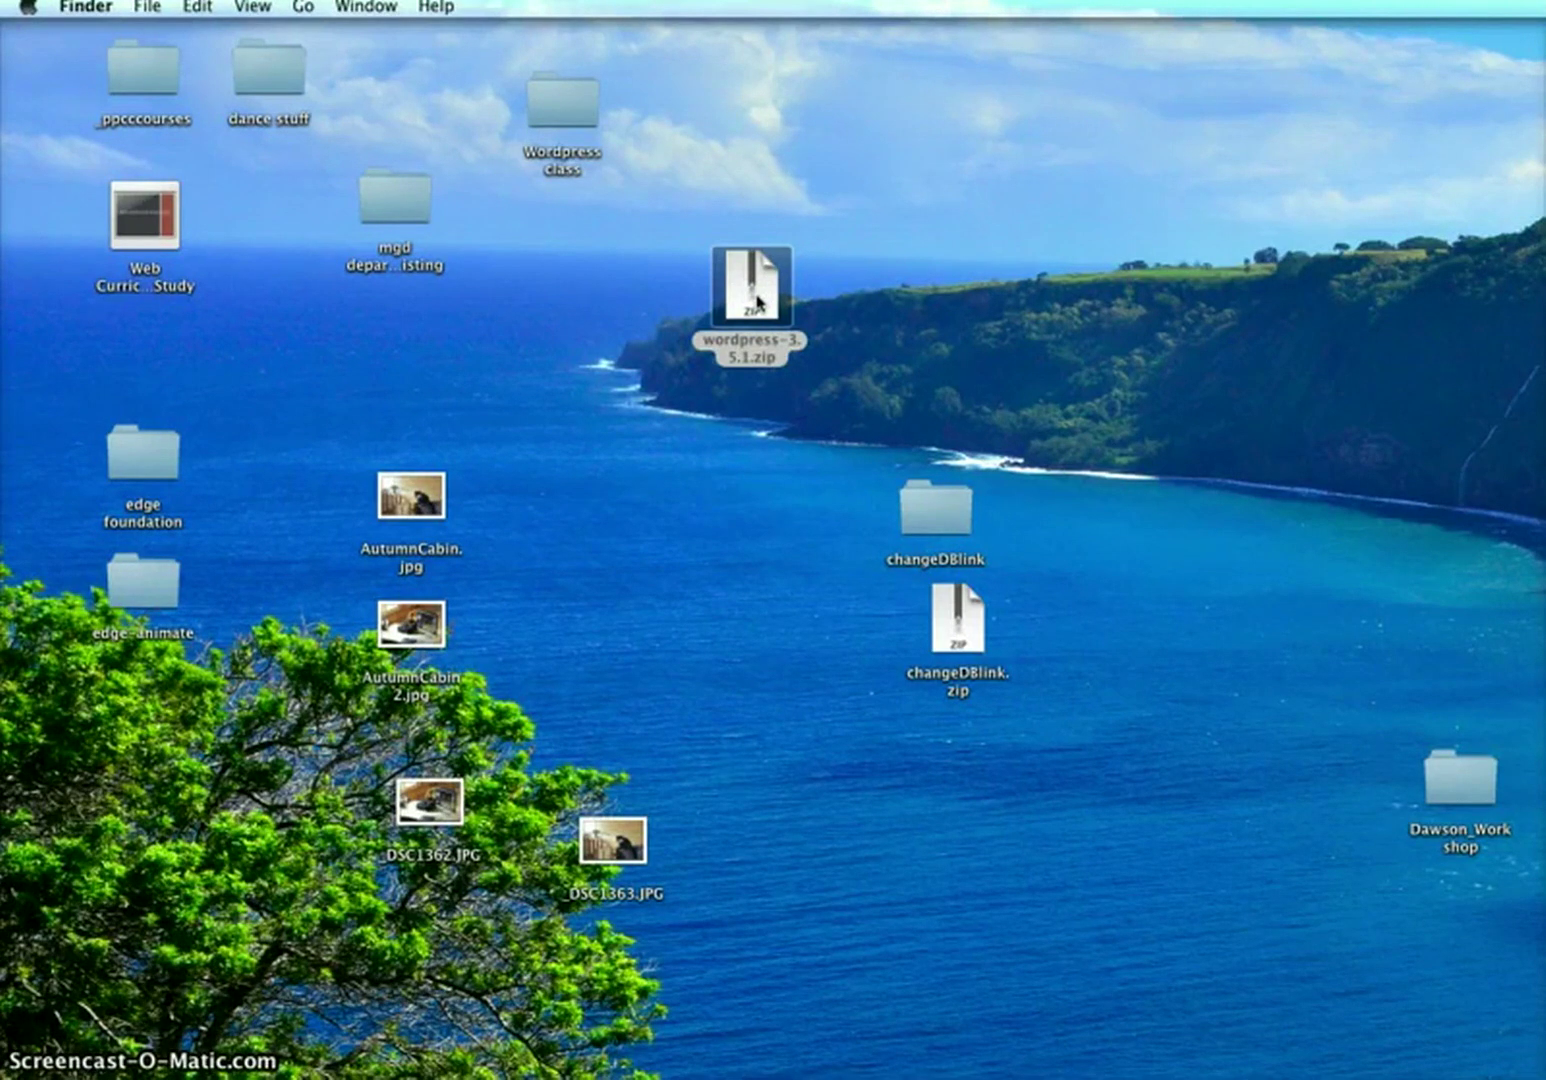
left_click(757, 300)
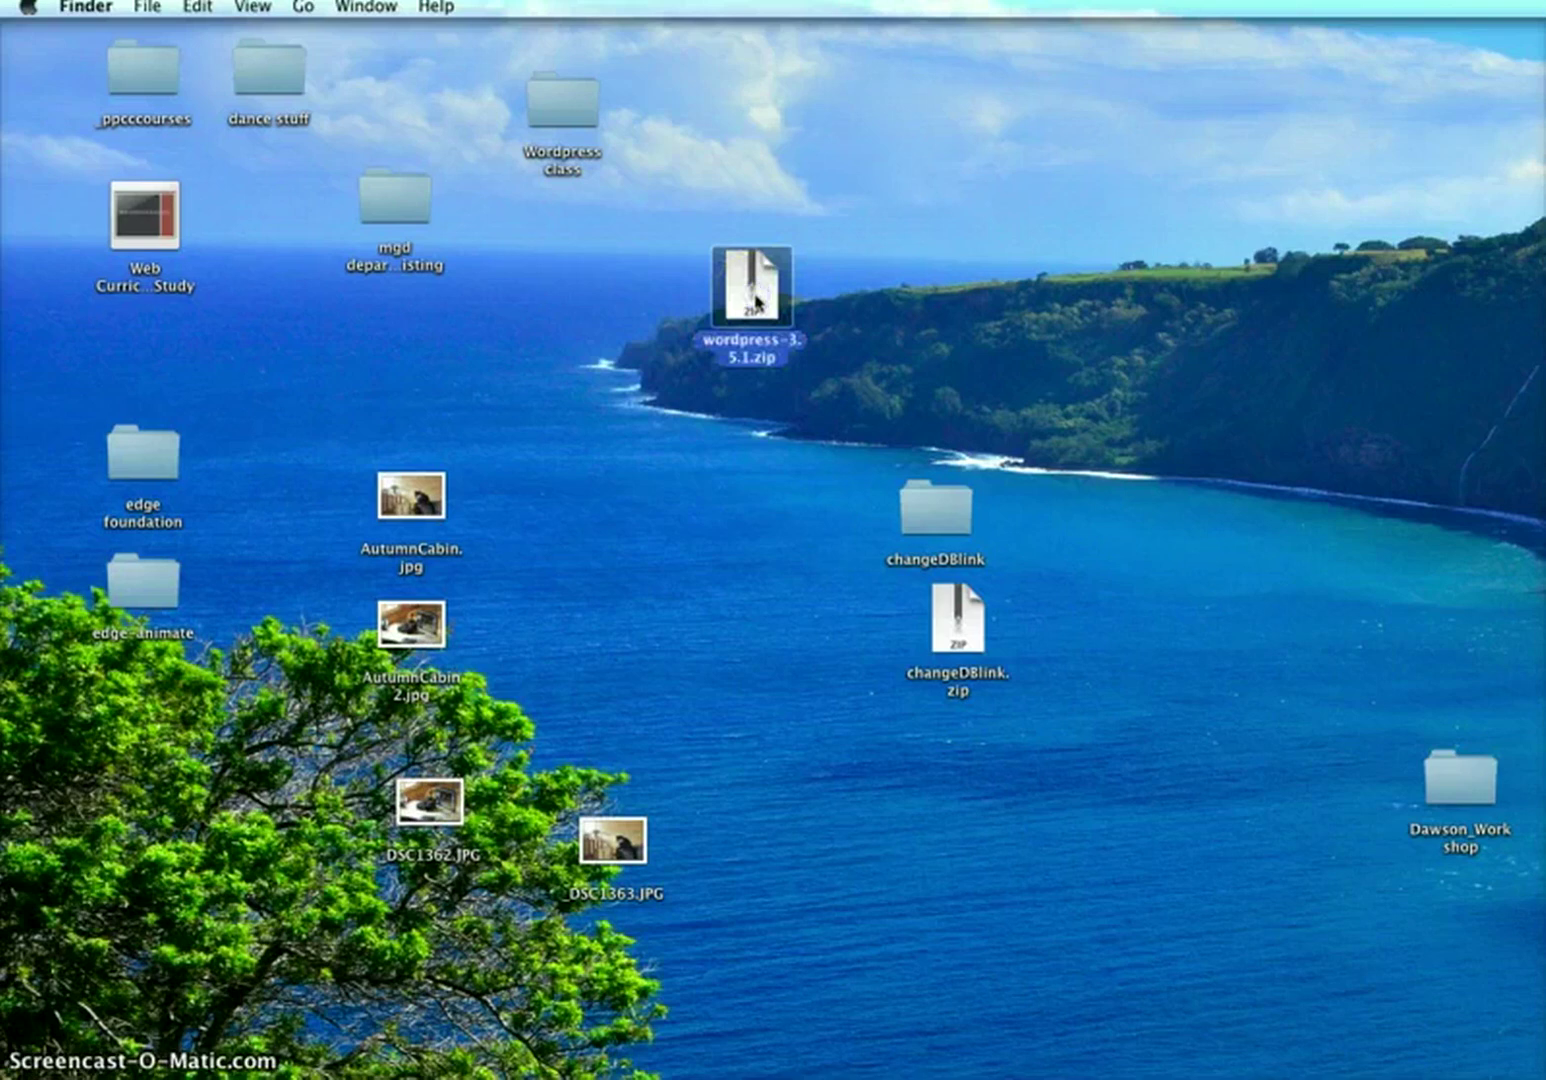
left_click(752, 312)
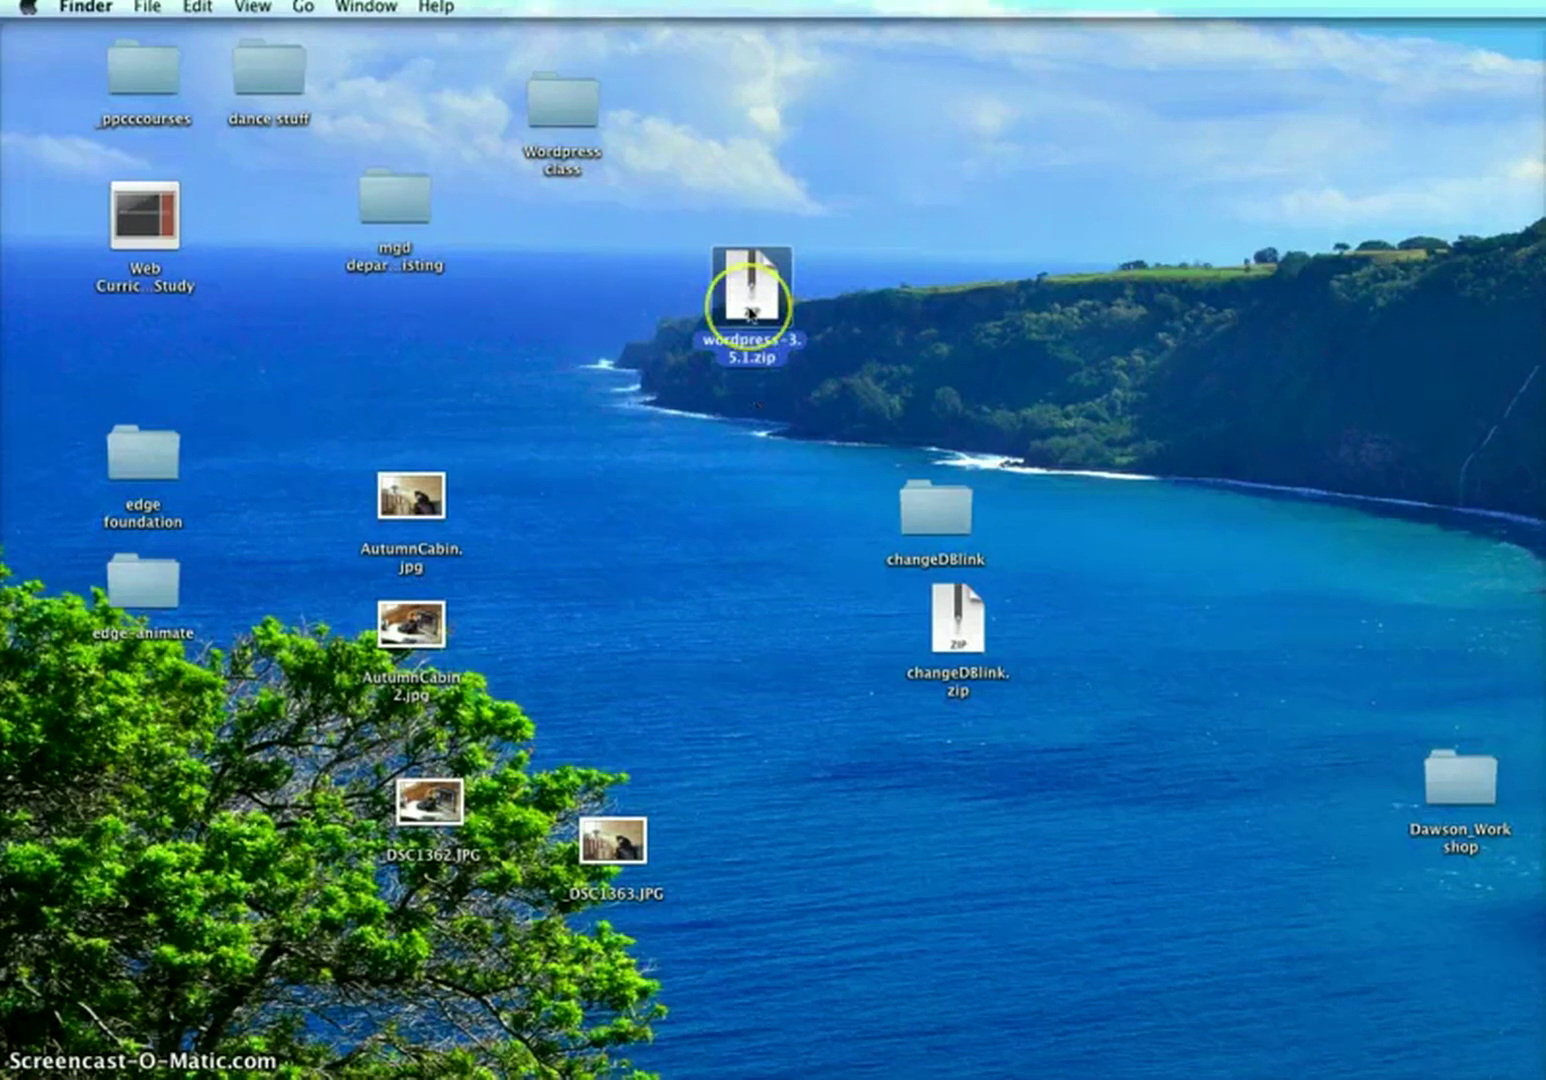
double_click(752, 312)
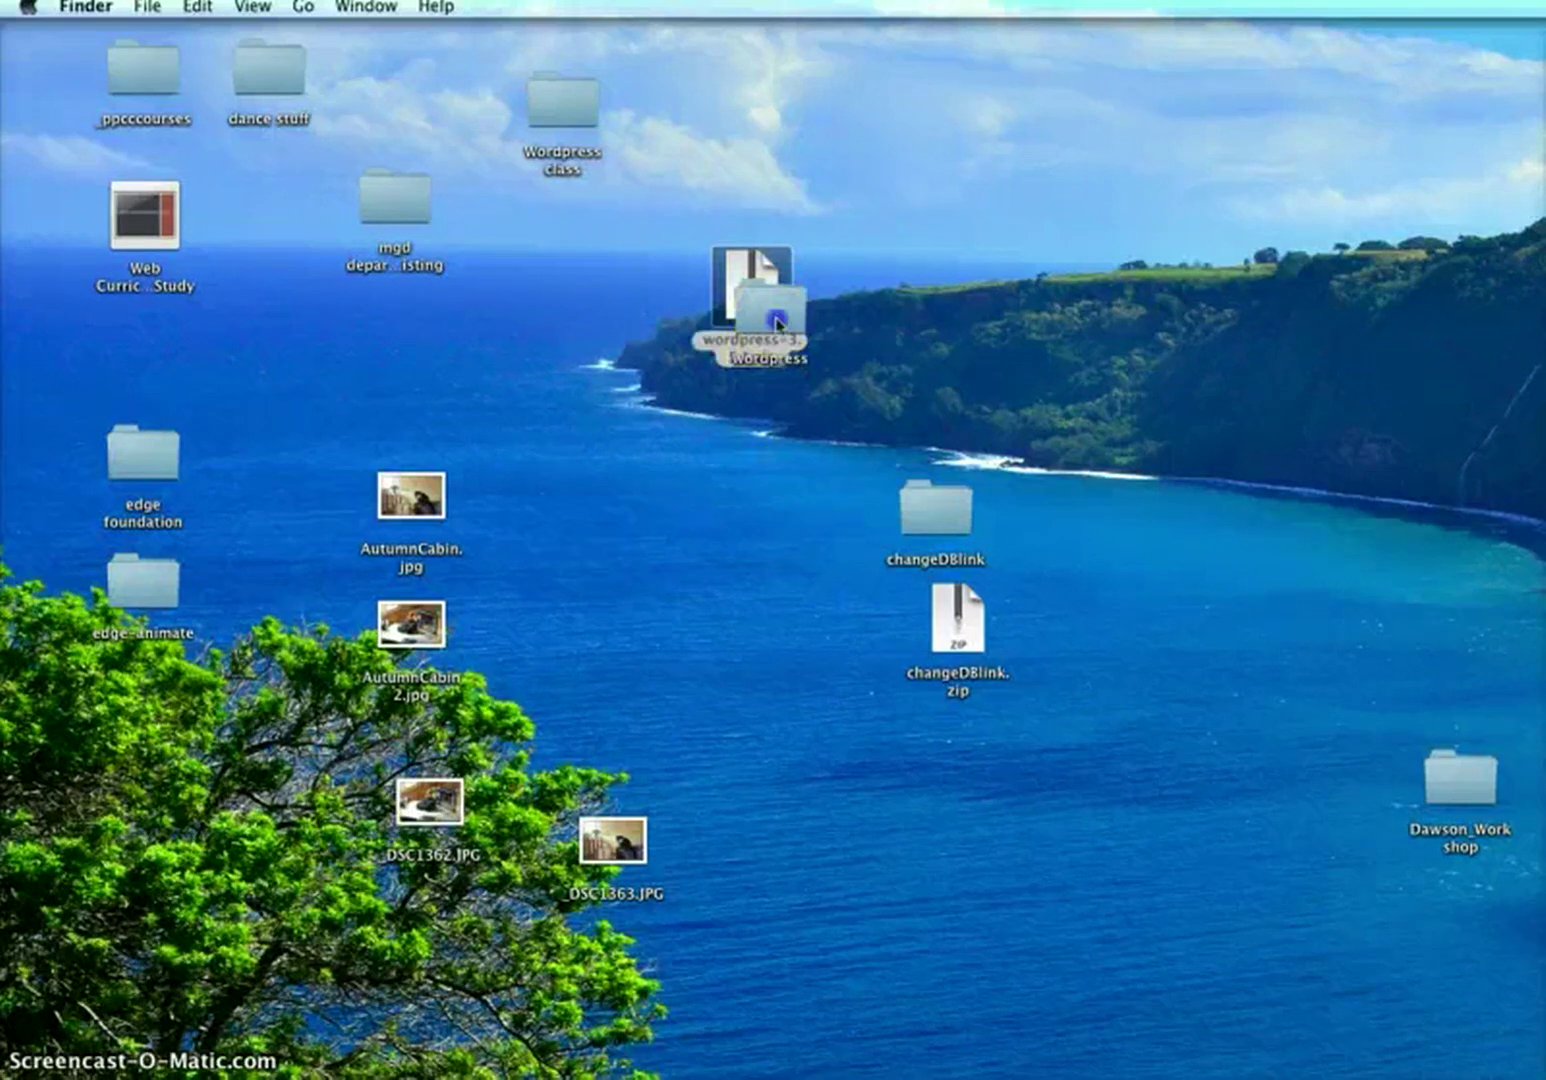
Open the extracted wordpress folder and a second Finder window for designcolosprgs
double_click(900, 322)
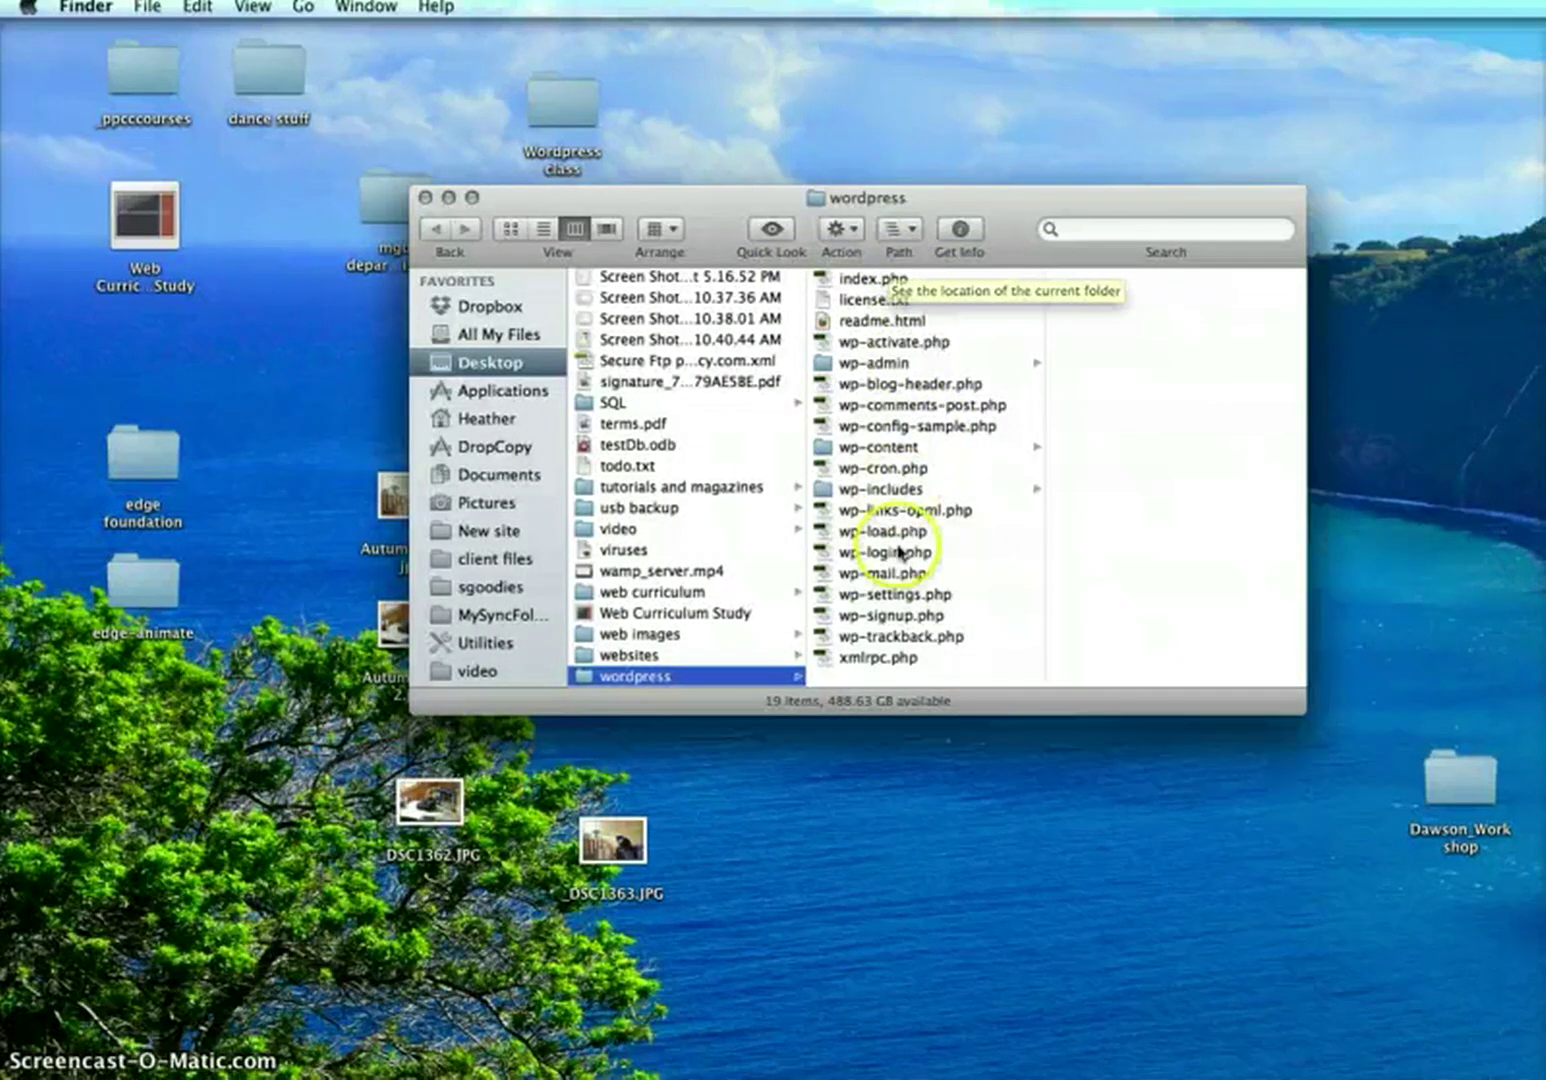
left_click(877, 320)
left_click_drag(877, 320, 924, 673)
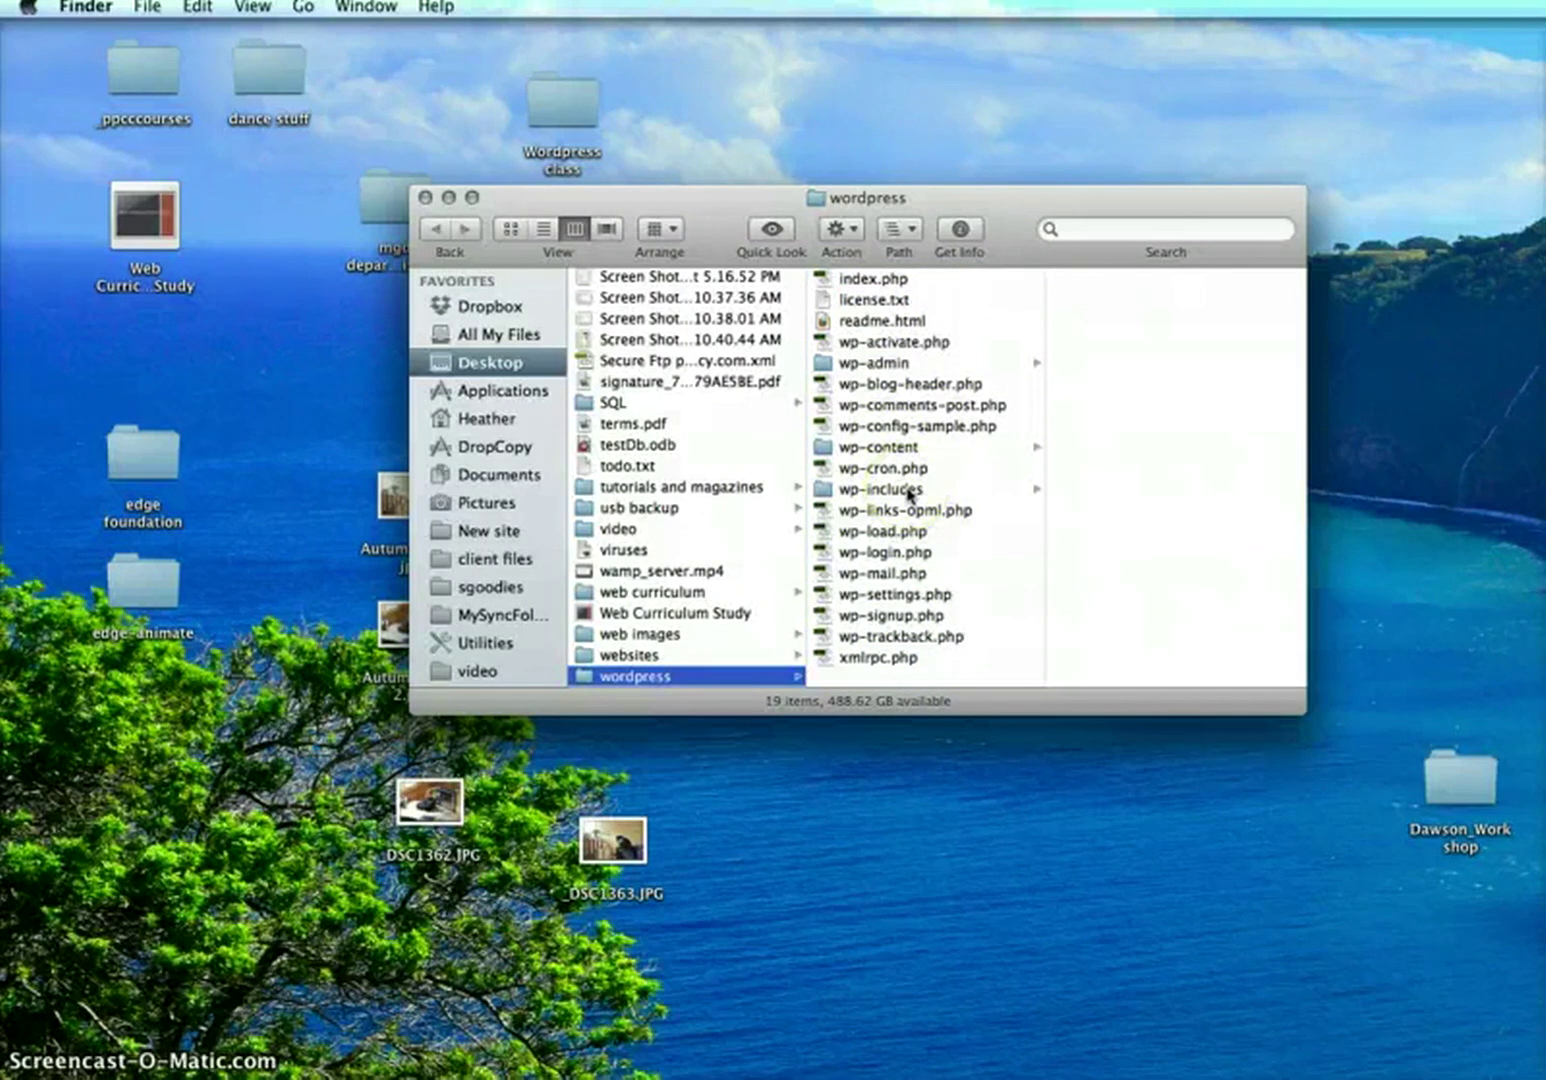
key("super+n")
left_click_drag(1087, 345, 680, 69)
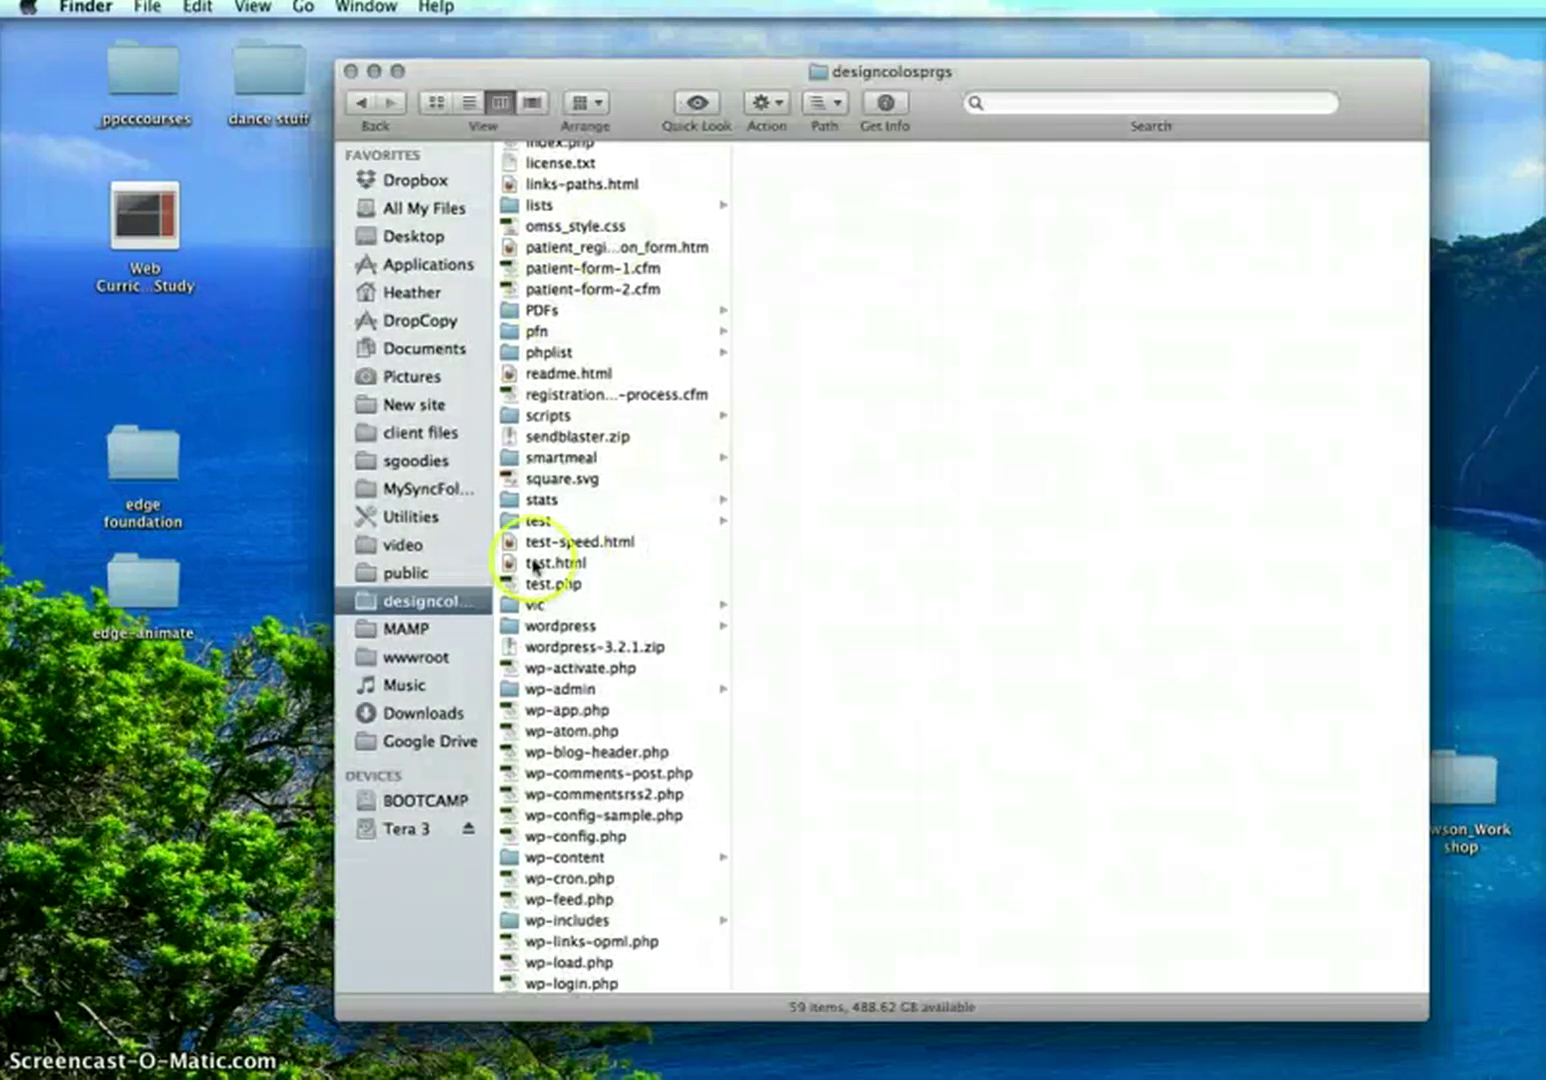
Move all 19 WordPress files from the desktop folder into designcolosprgs/wordpress
left_click(584, 628)
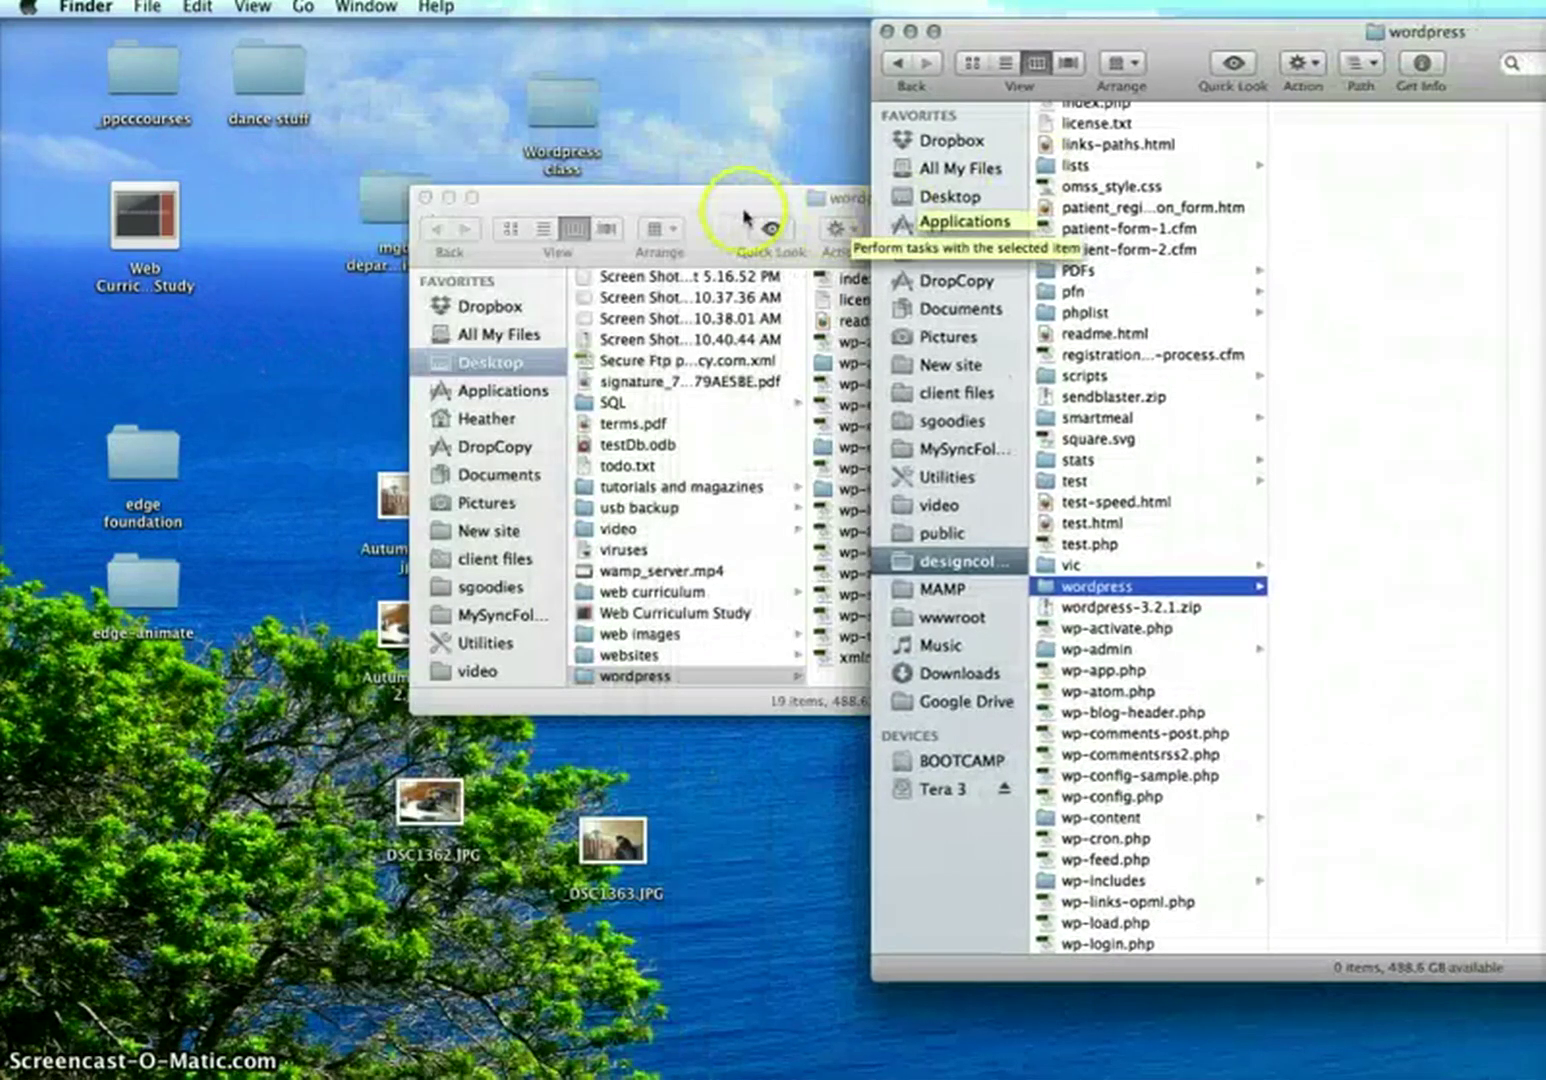
left_click(745, 215)
left_click_drag(735, 205, 580, 205)
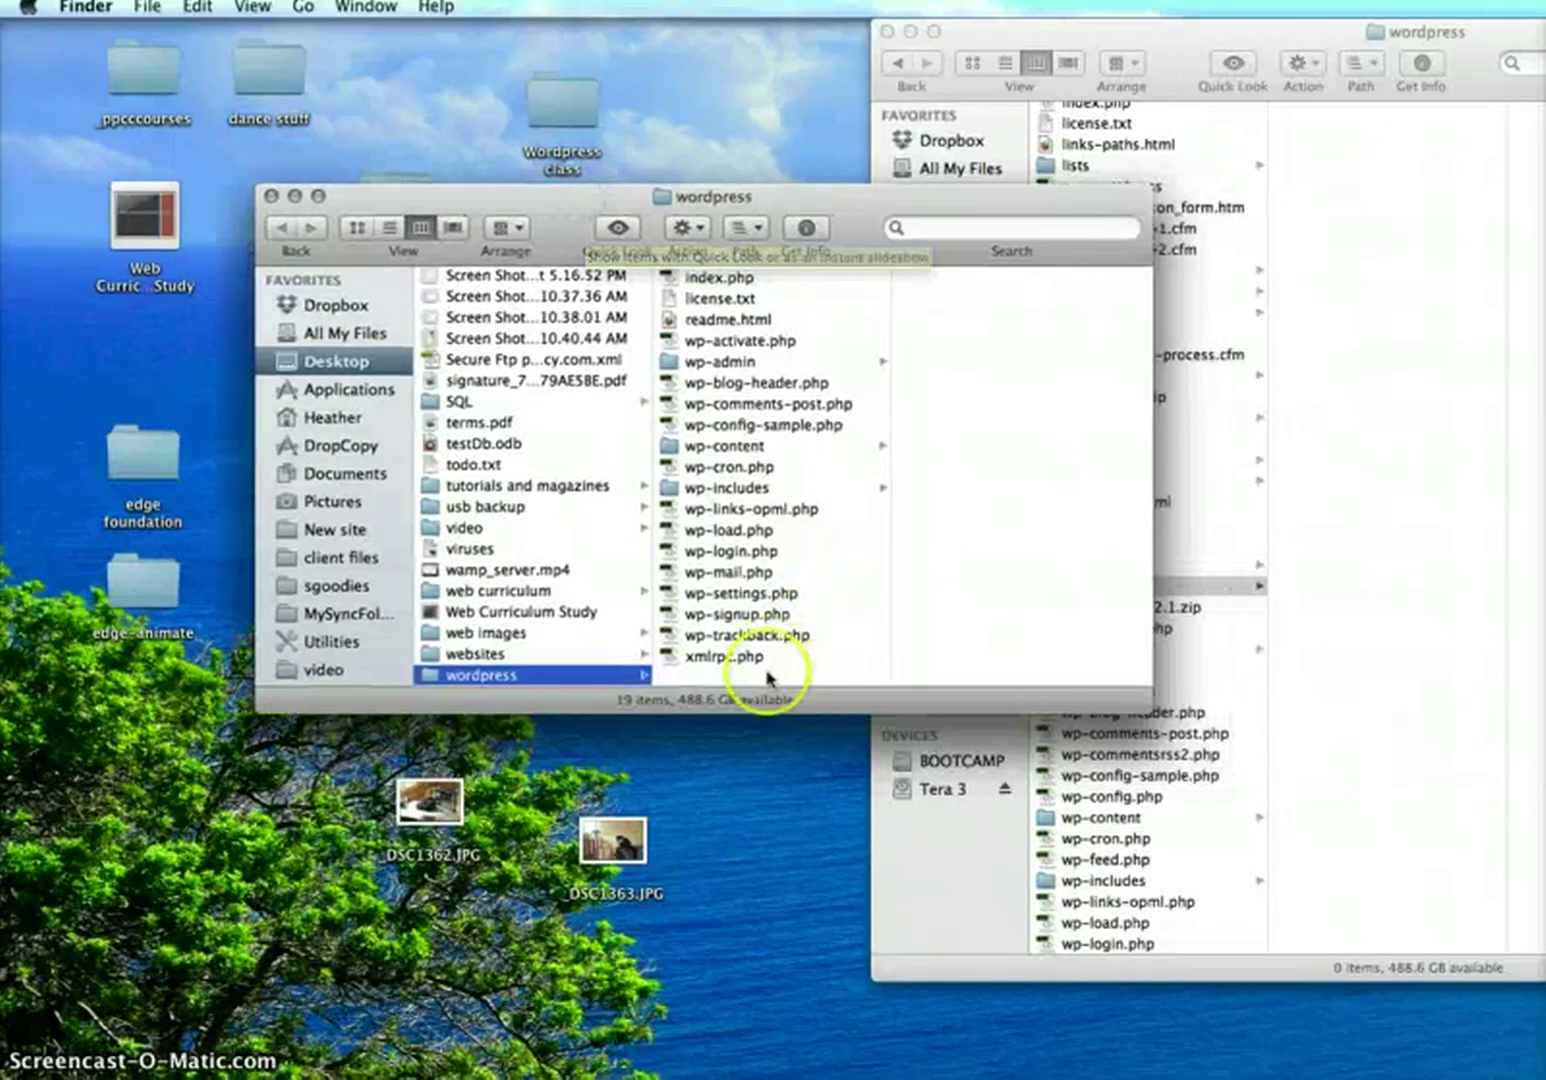
left_click_drag(765, 672, 745, 272)
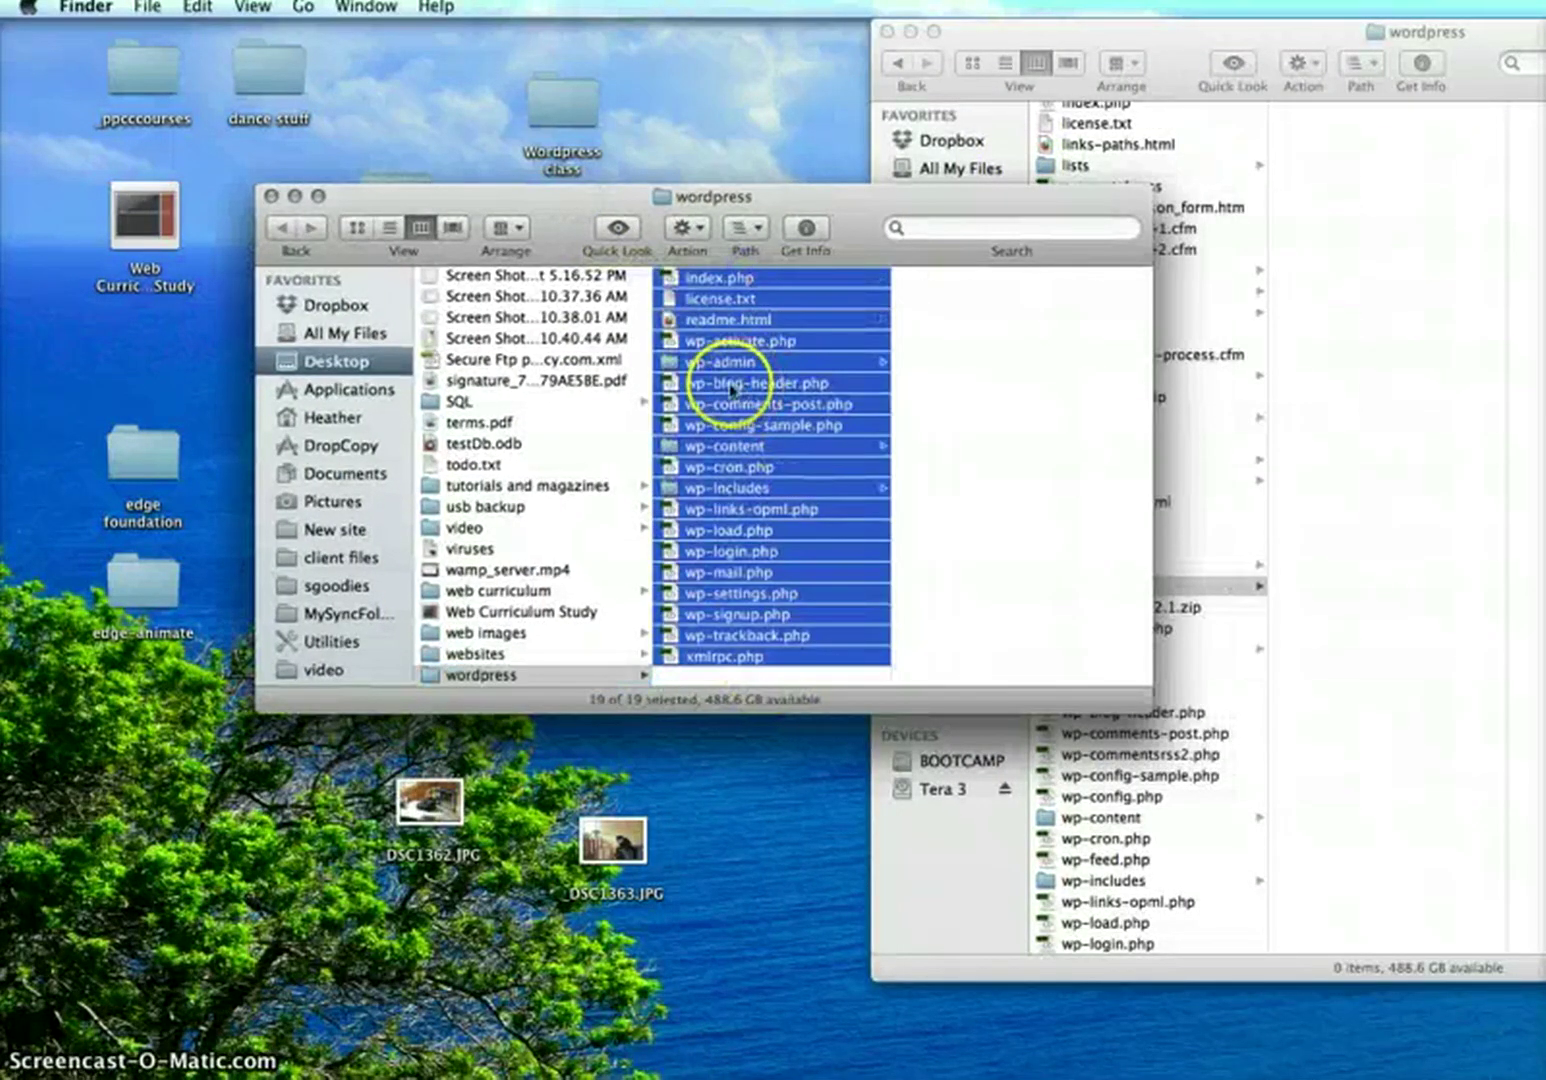
left_click_drag(730, 390, 1401, 428)
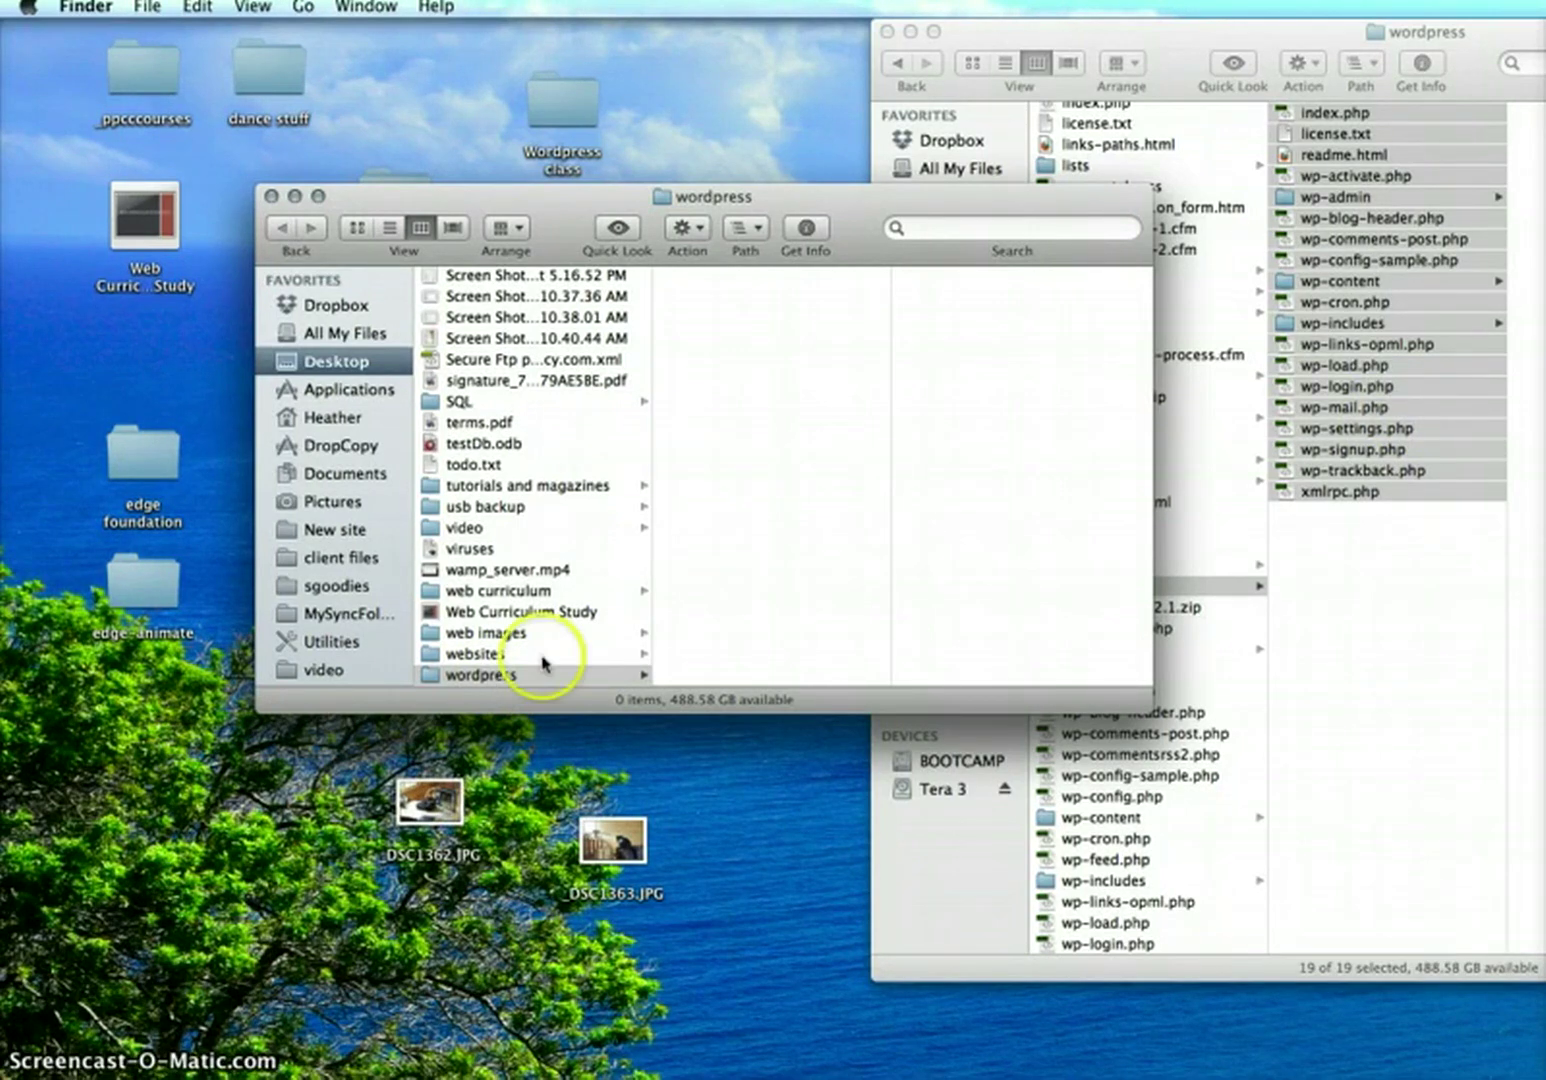
left_click(1285, 800)
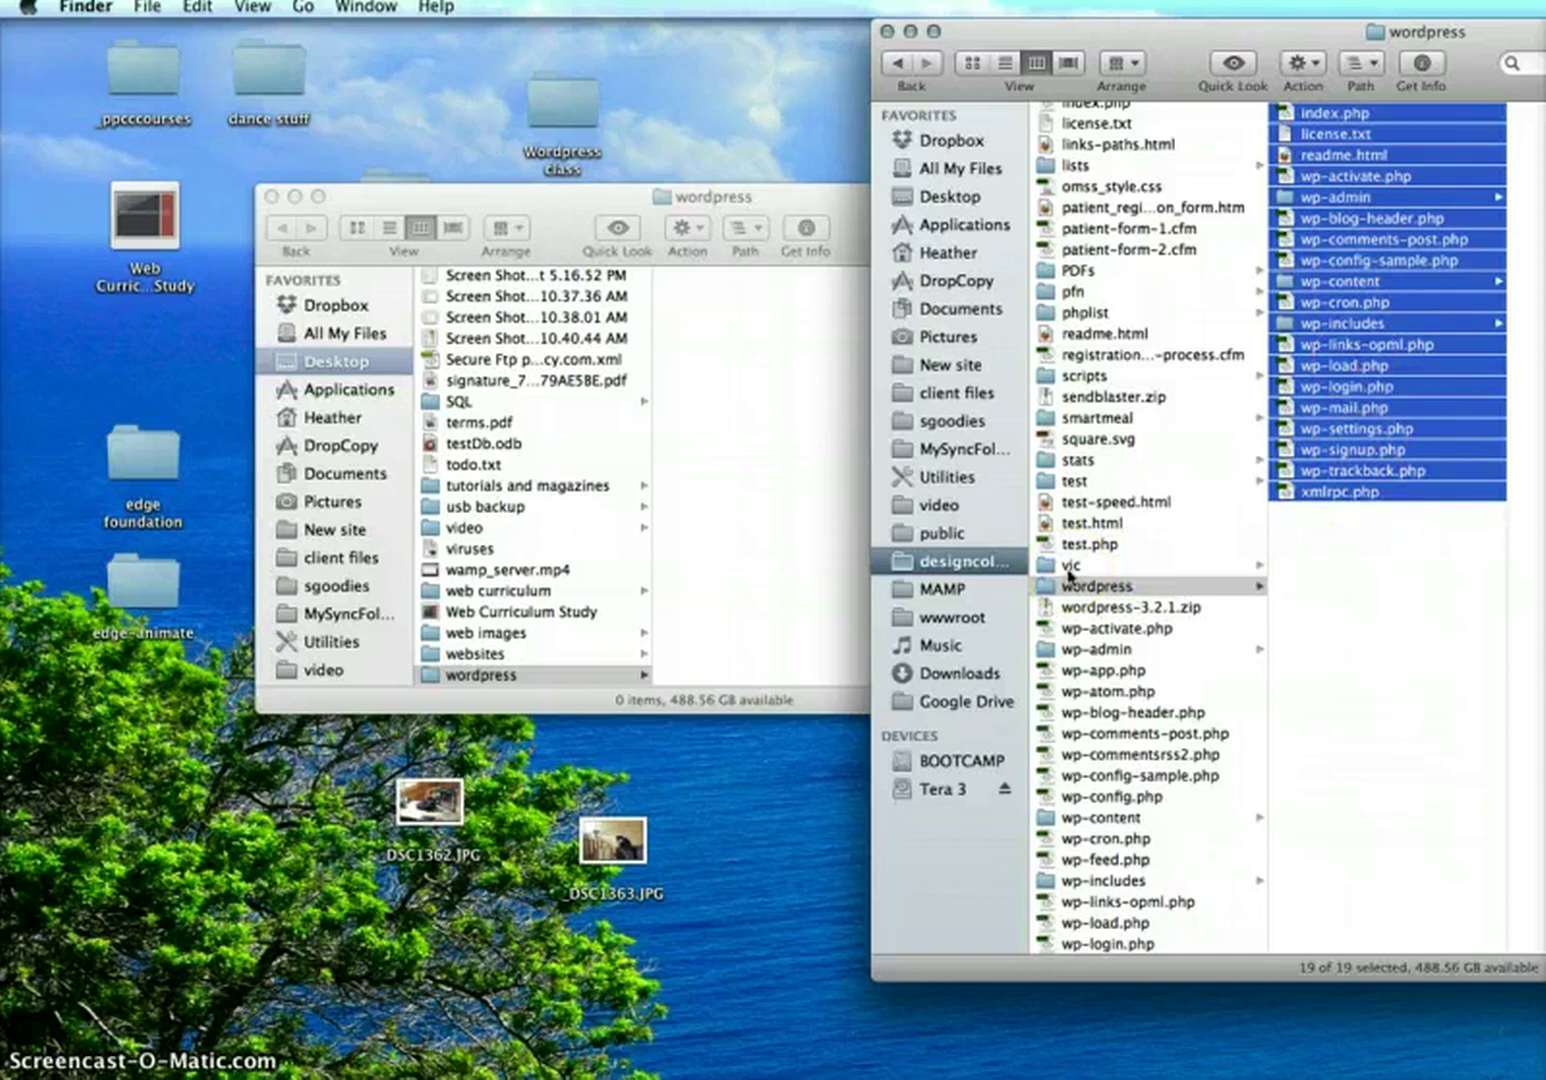
key("super+Tab")
key("super+Tab")
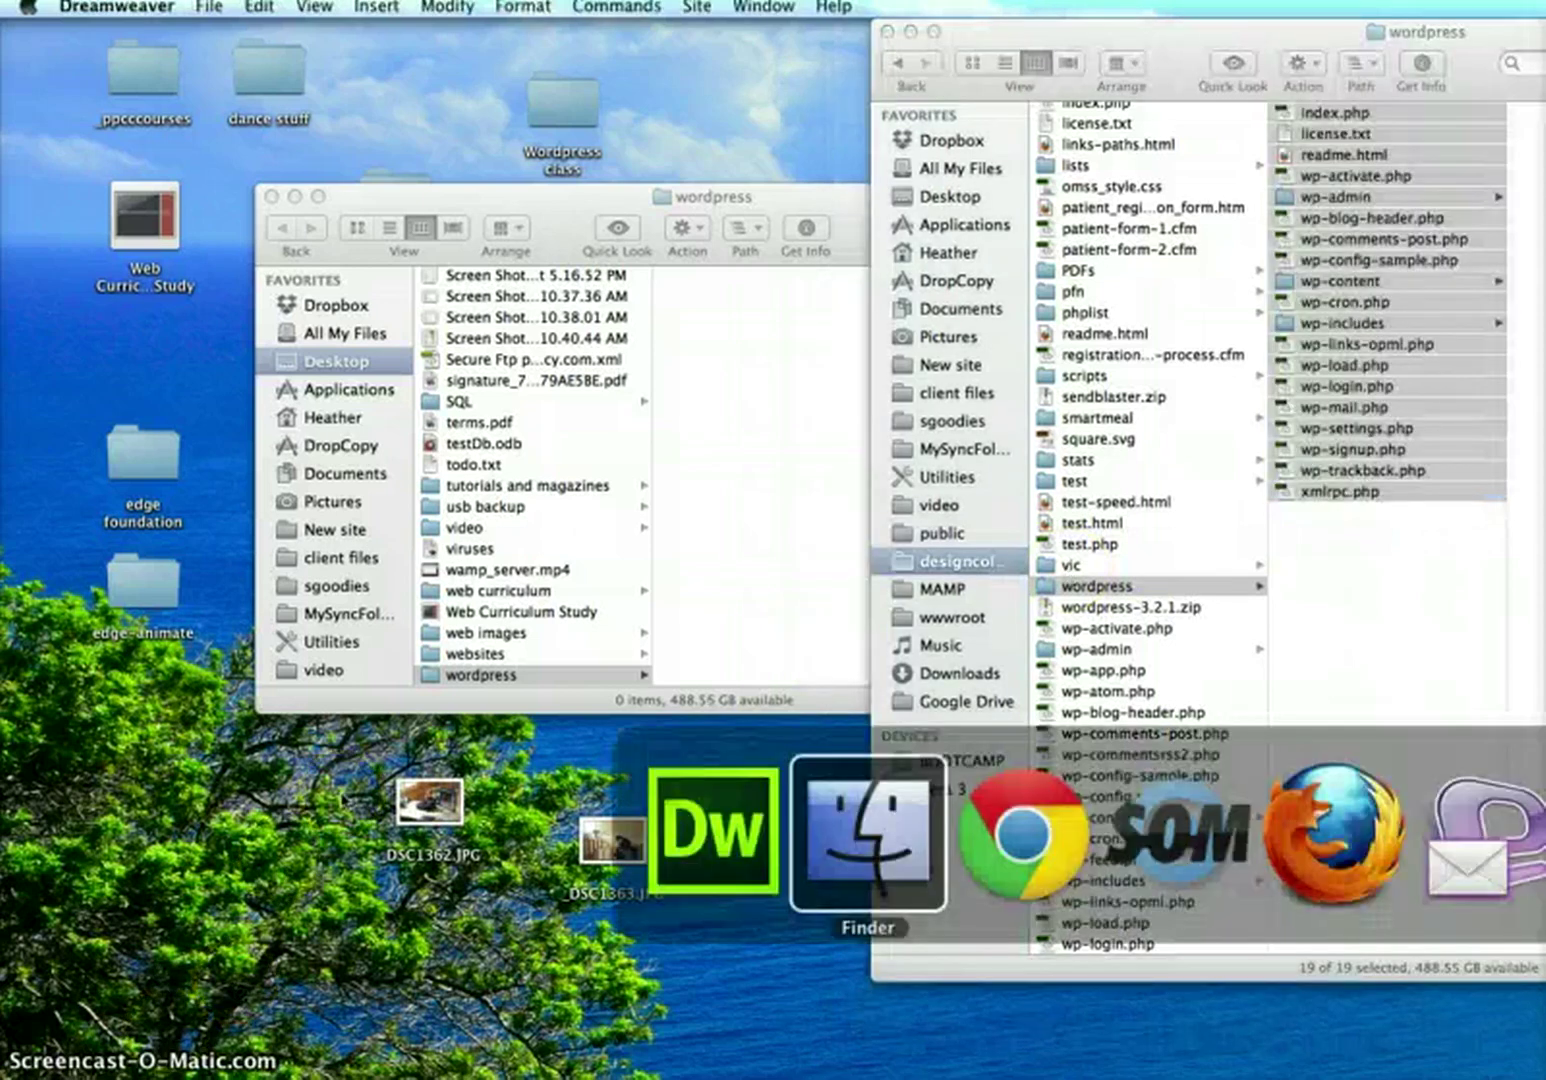
Enlarge the Files panel to list every WordPress file, then open Designcolosprgs Site Setup
key("super+shift+Tab")
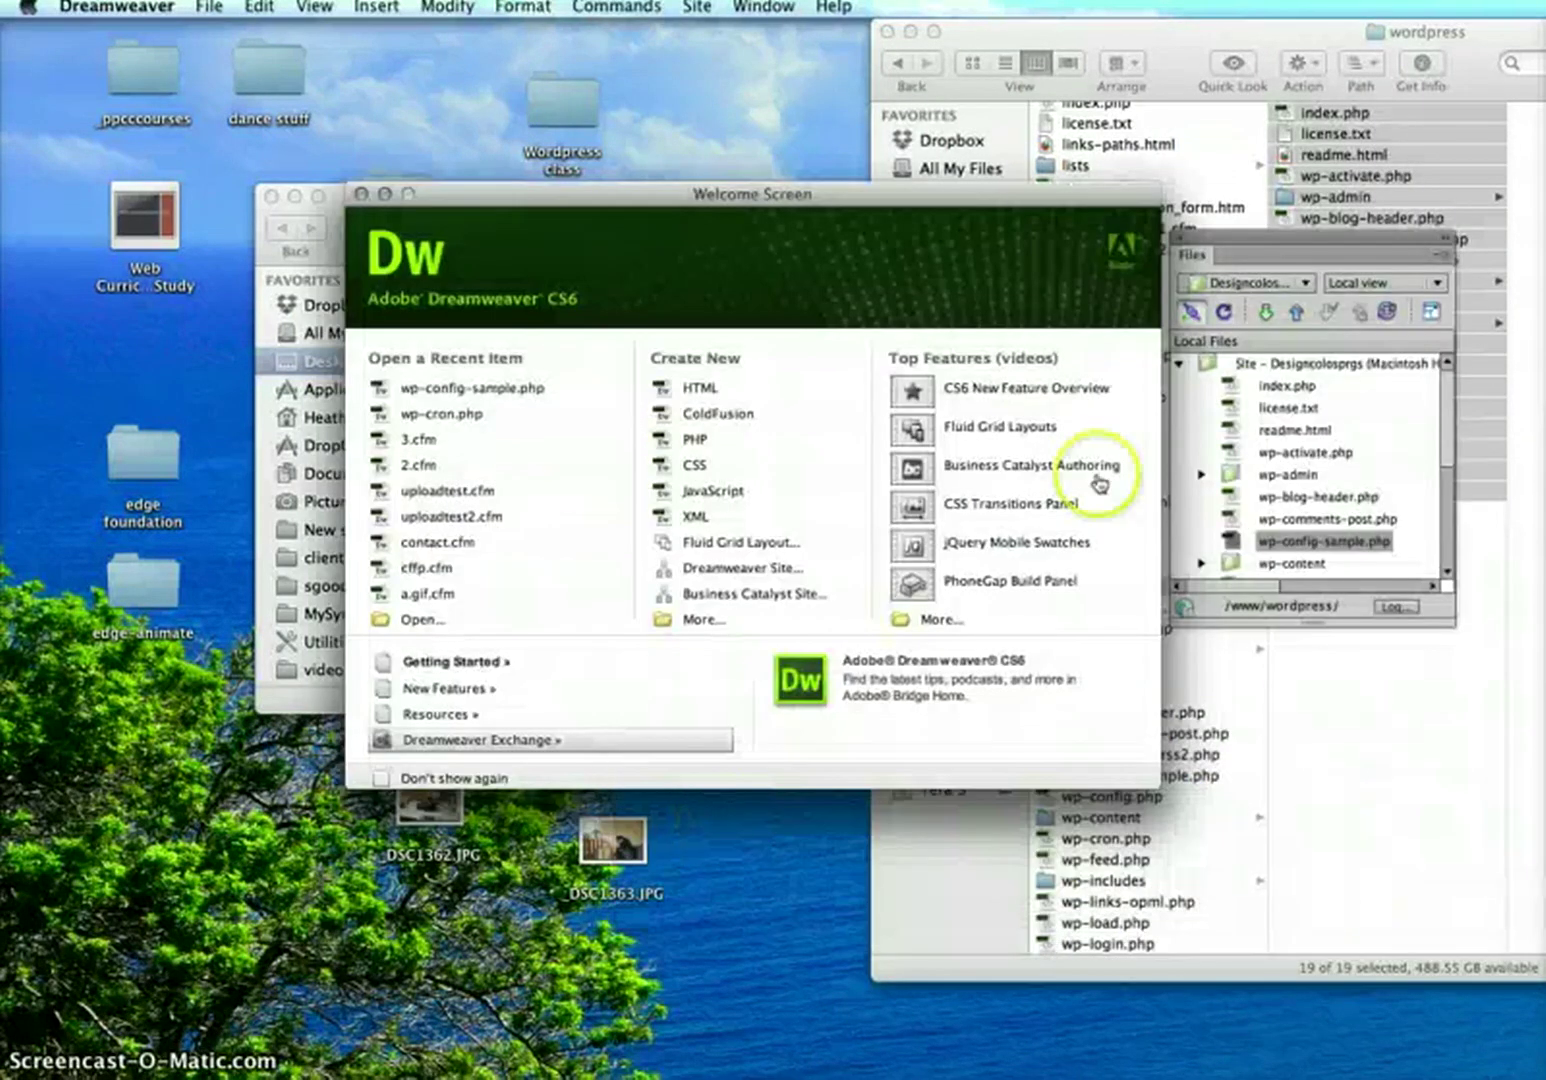
left_click_drag(1301, 248, 1278, 156)
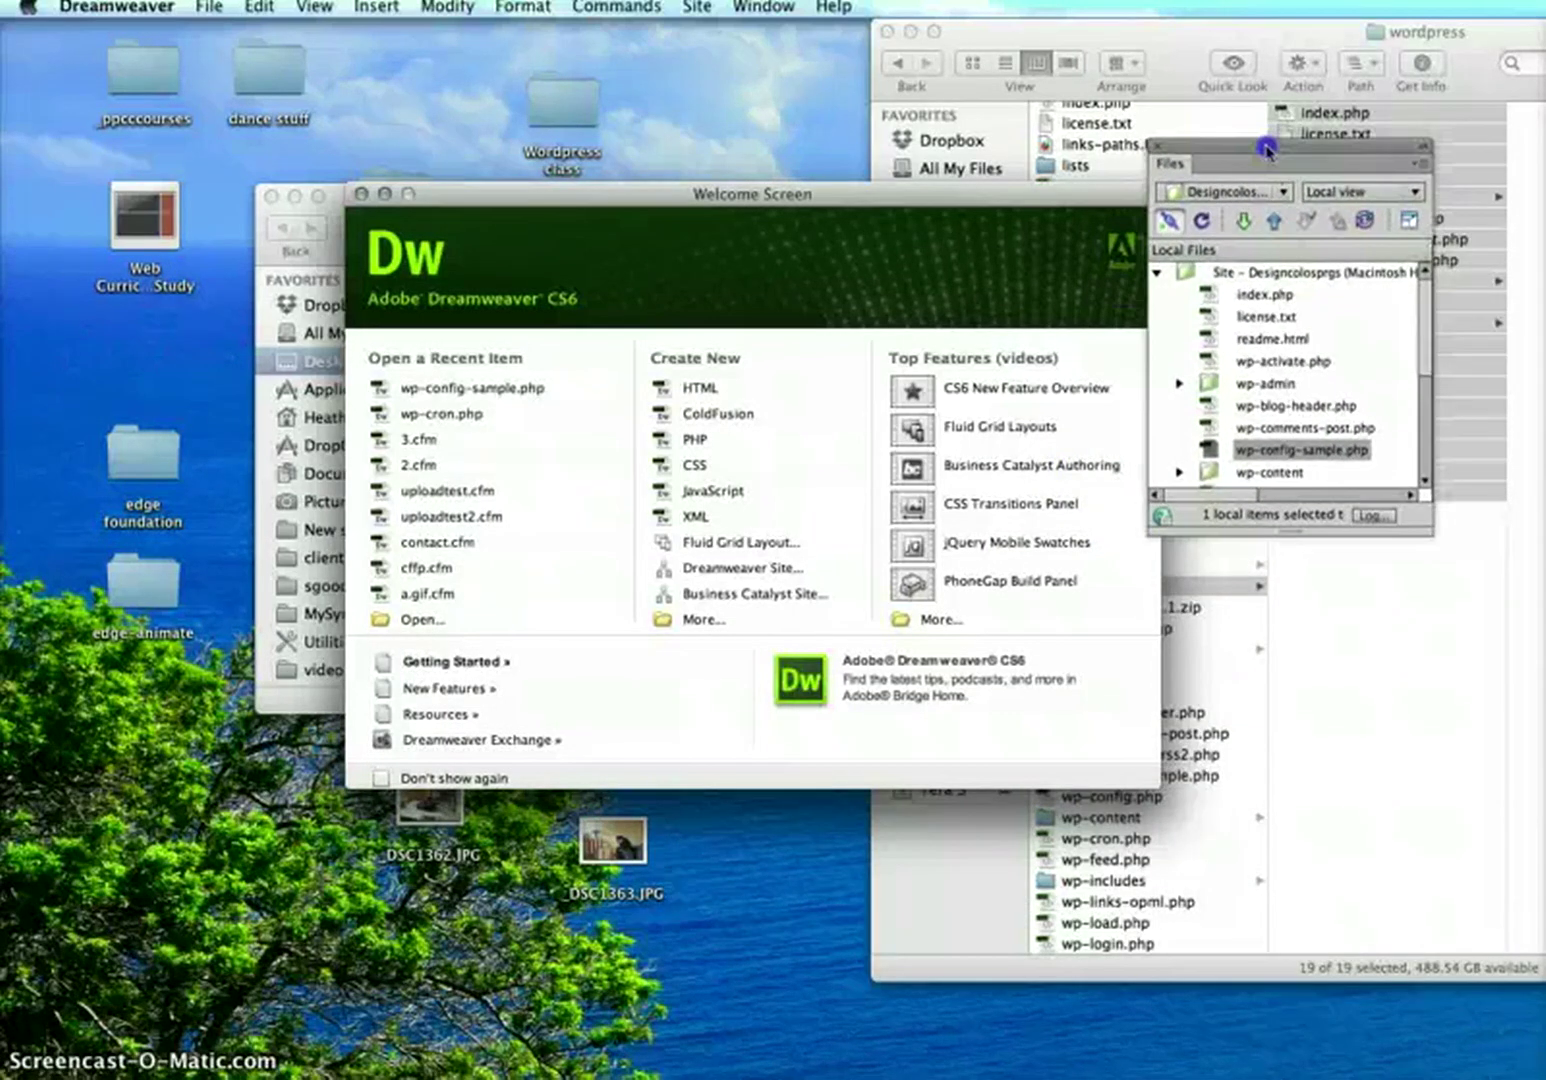
left_click(763, 6)
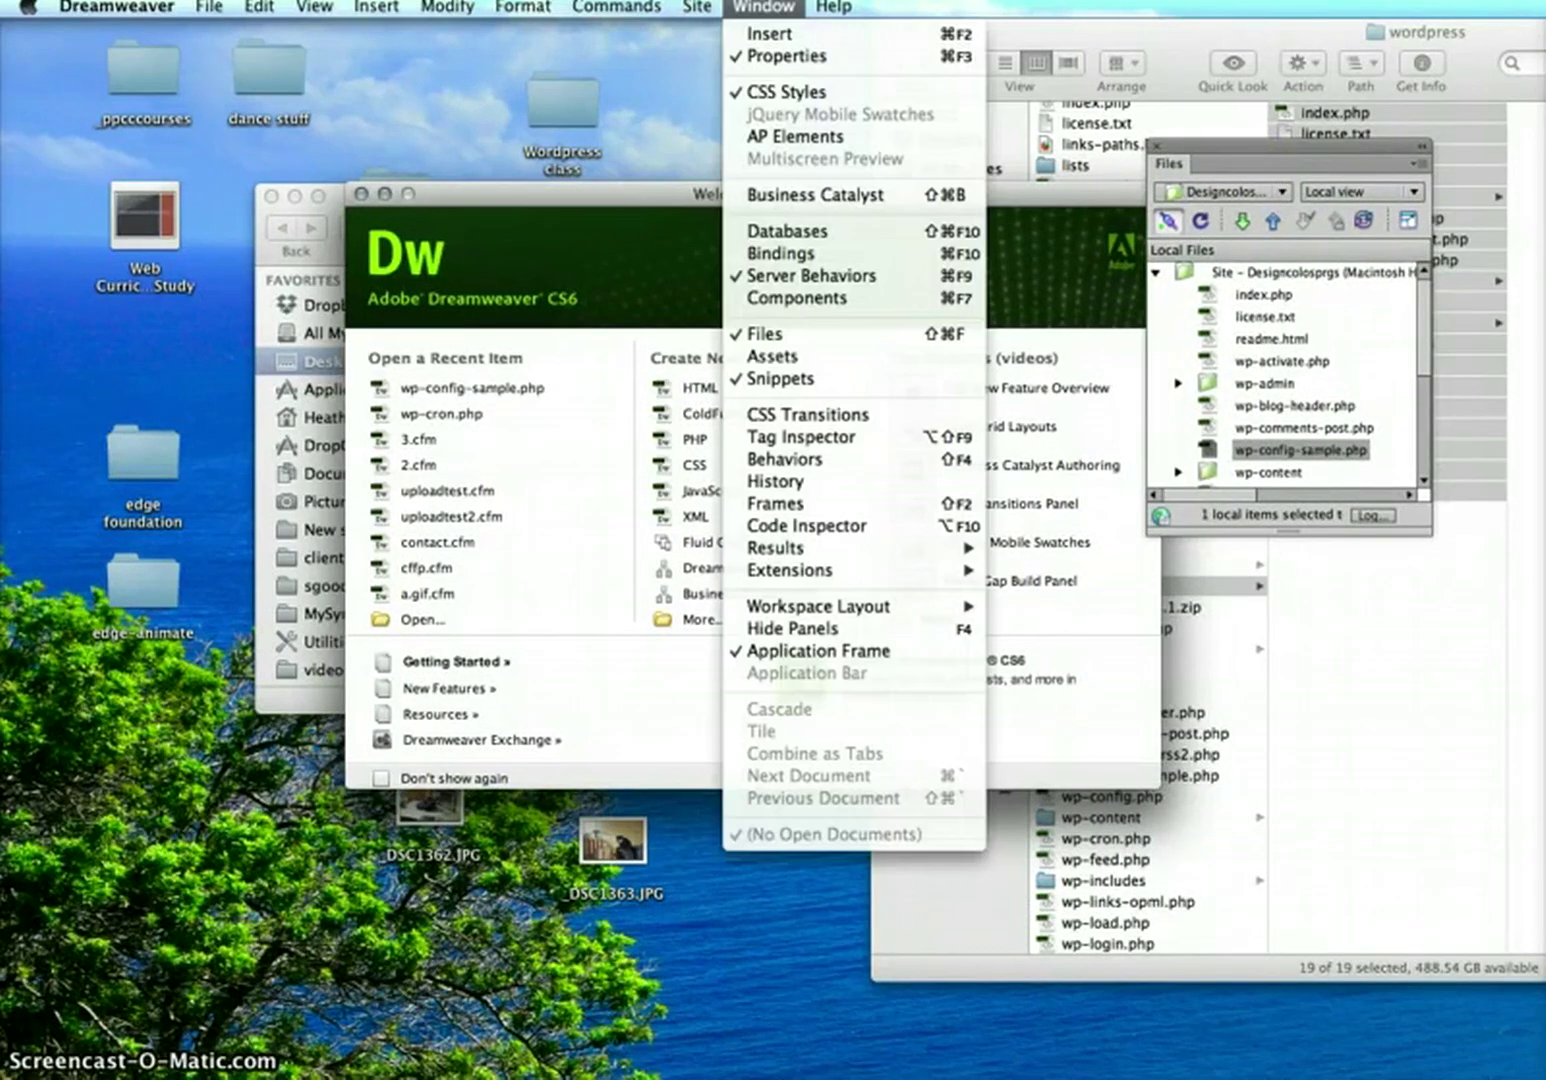
left_click(1232, 142)
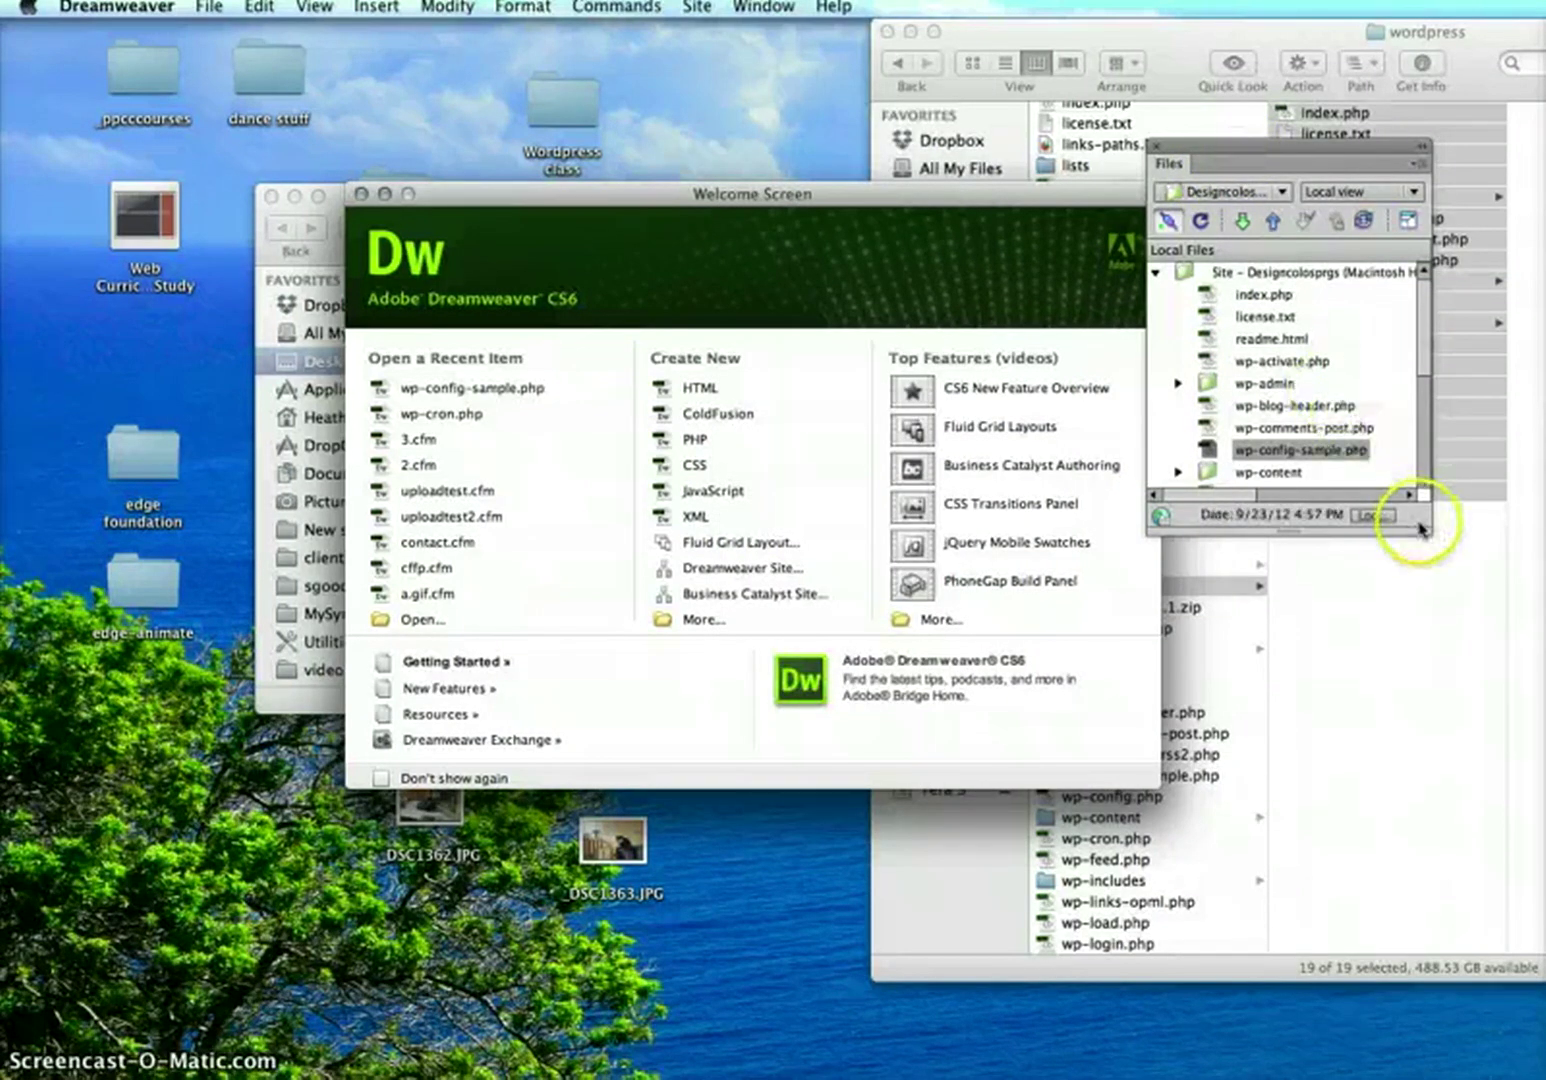
left_click_drag(1426, 520, 1508, 868)
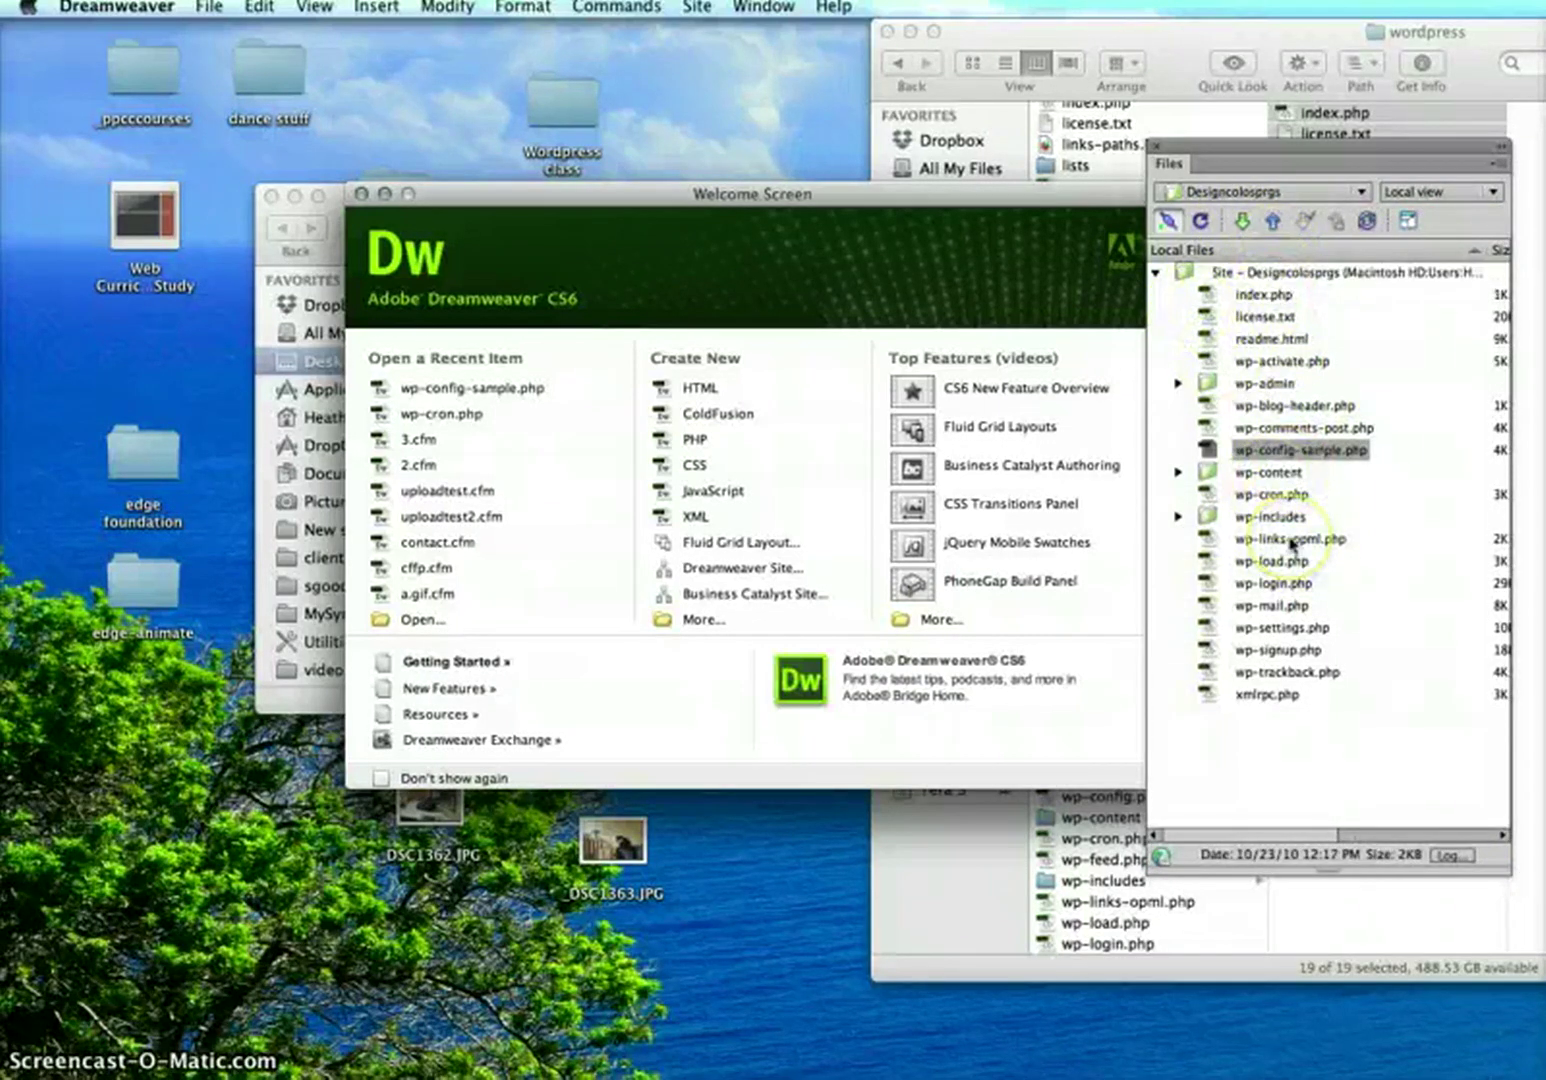
double_click(1230, 193)
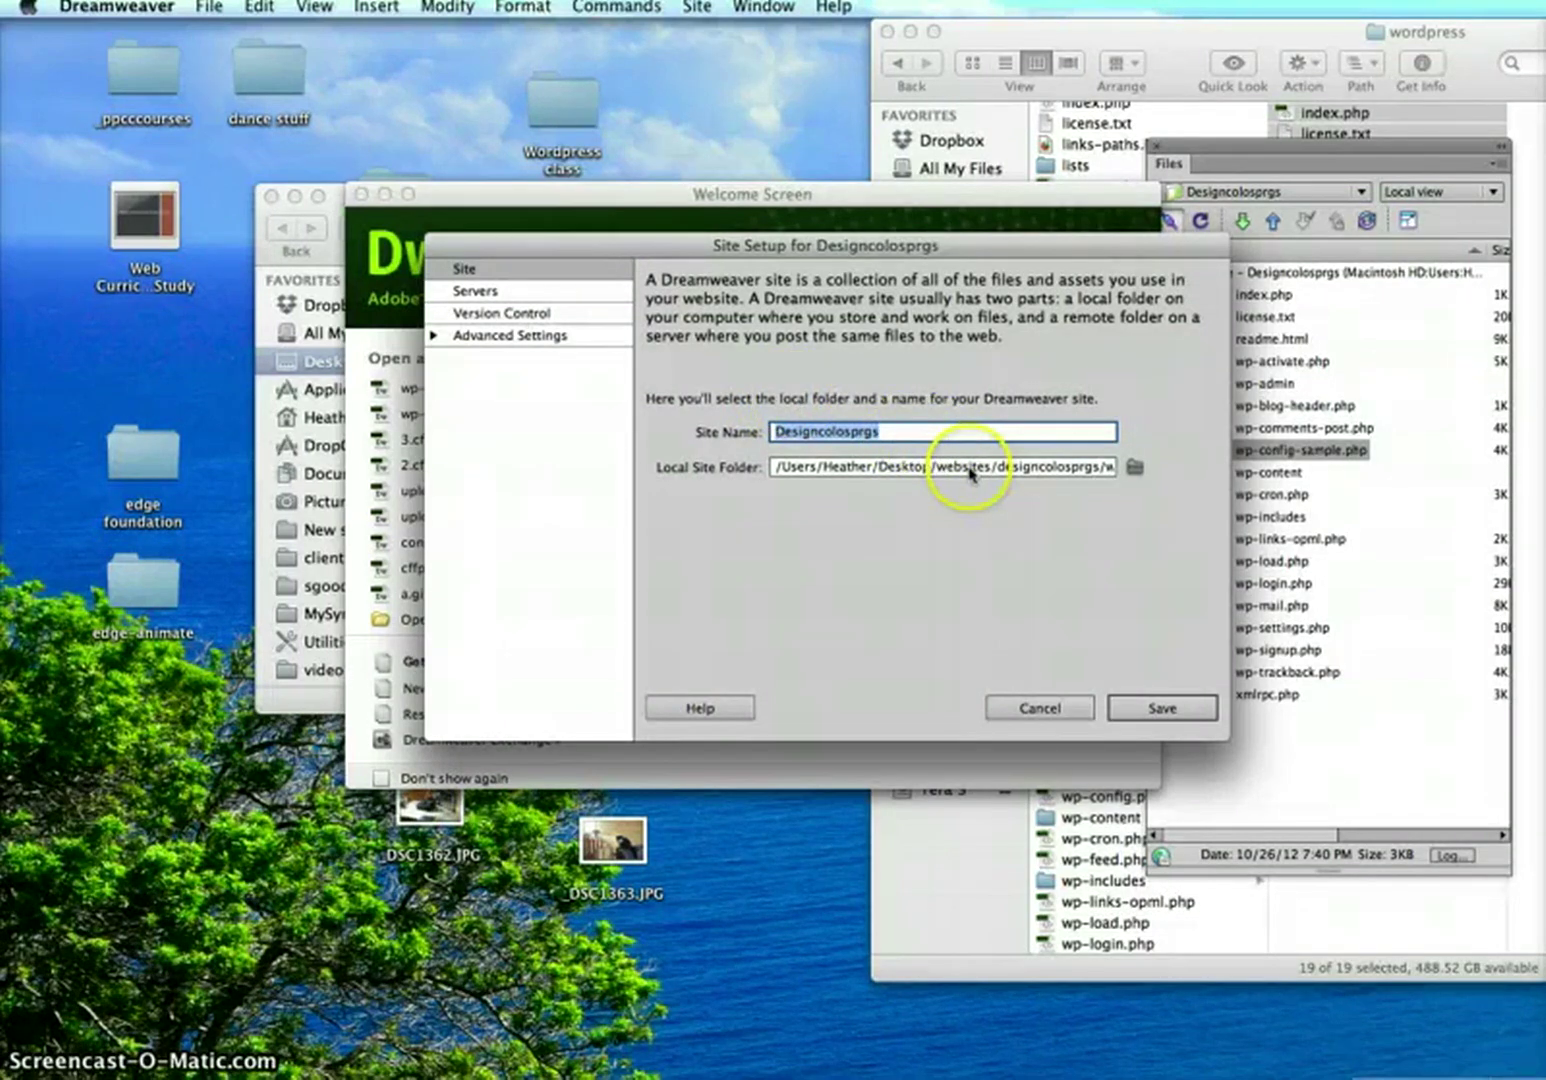
Set the local site folder to designcolosprgs/wordpress and select the Hostek server under Servers
left_click(1134, 467)
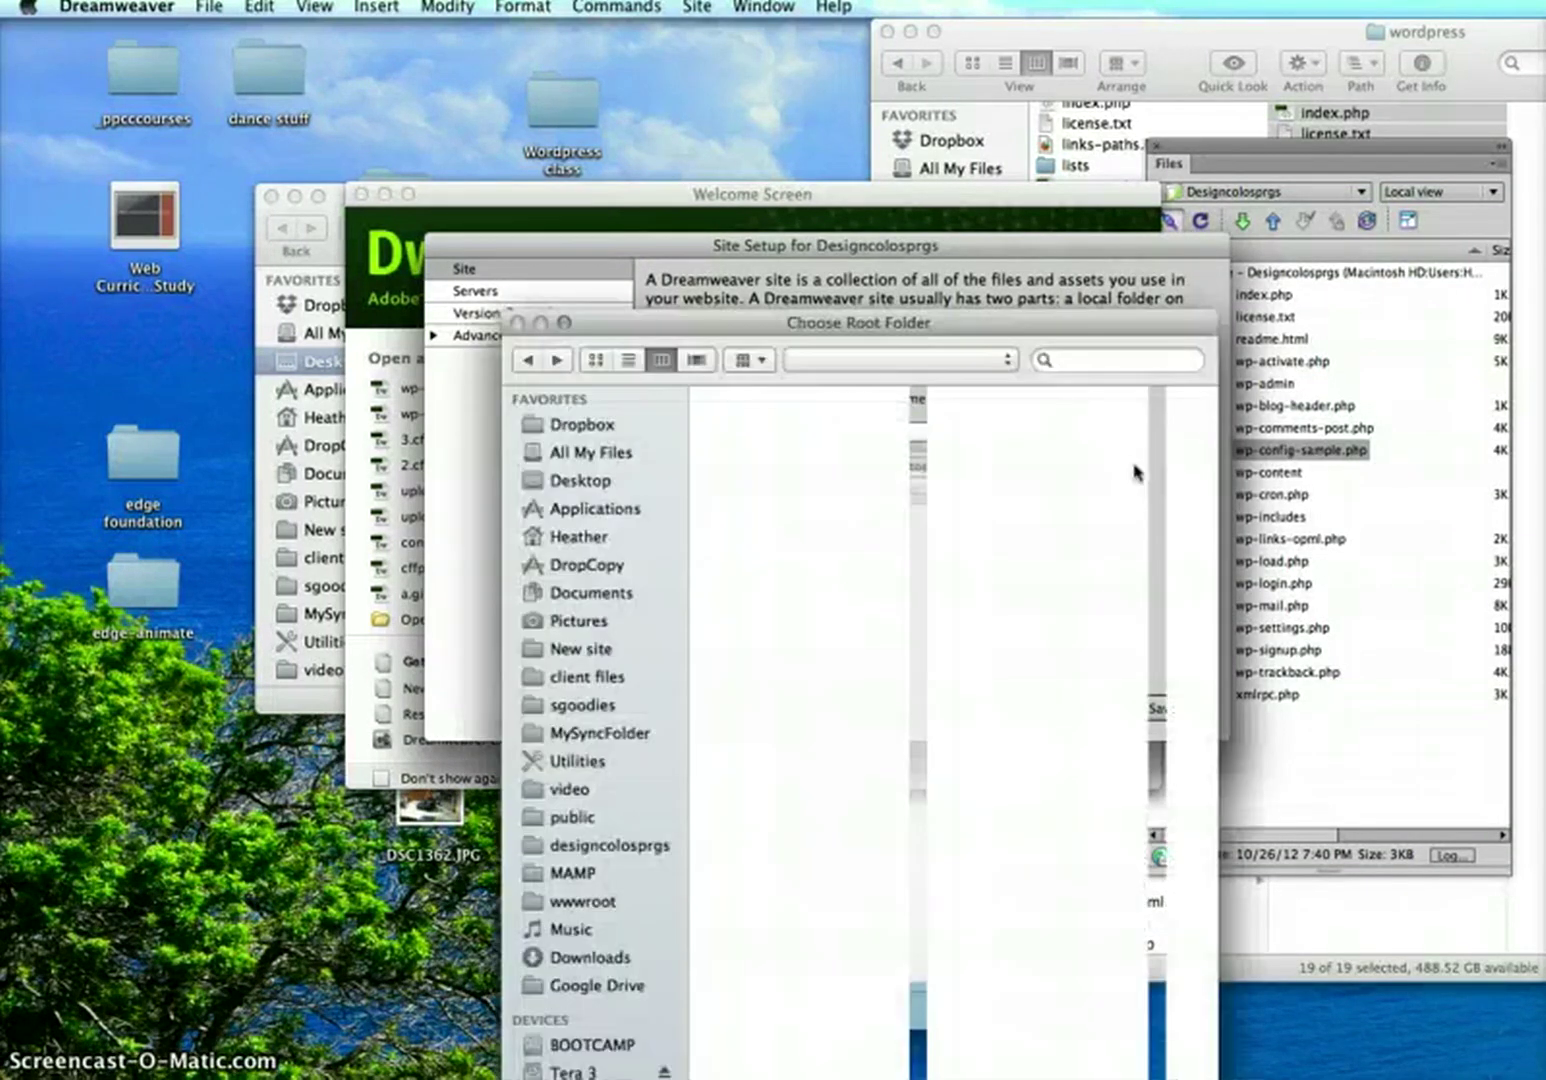
left_click(556, 845)
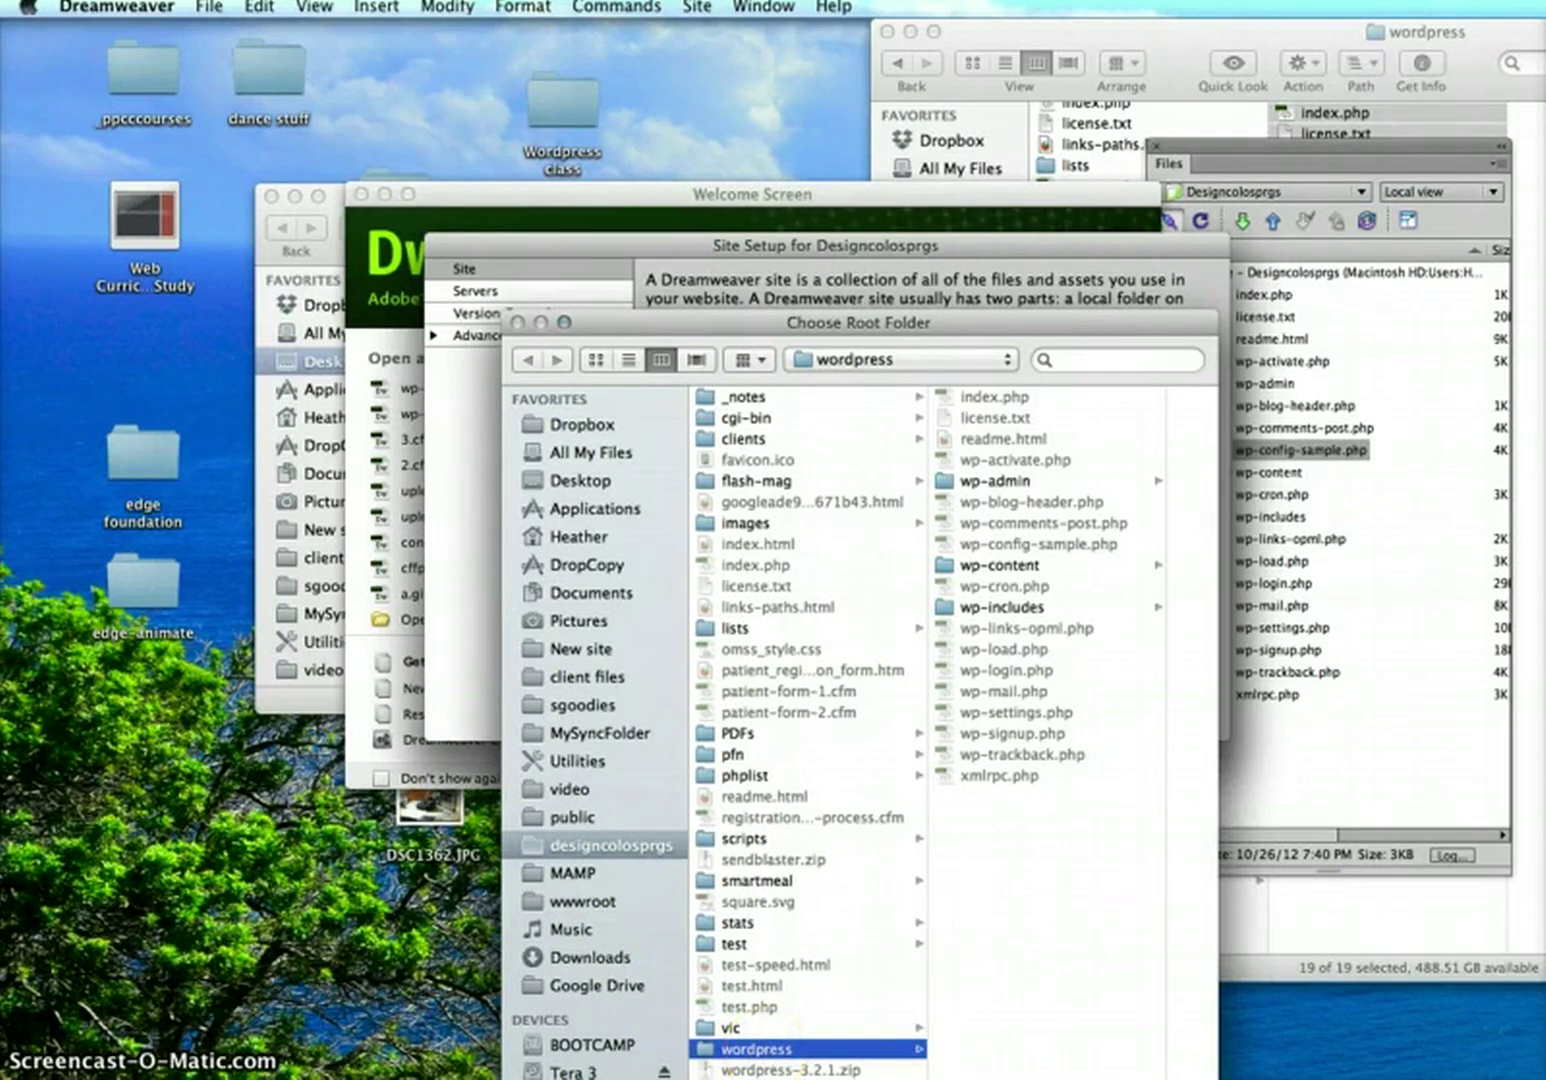
key("Return")
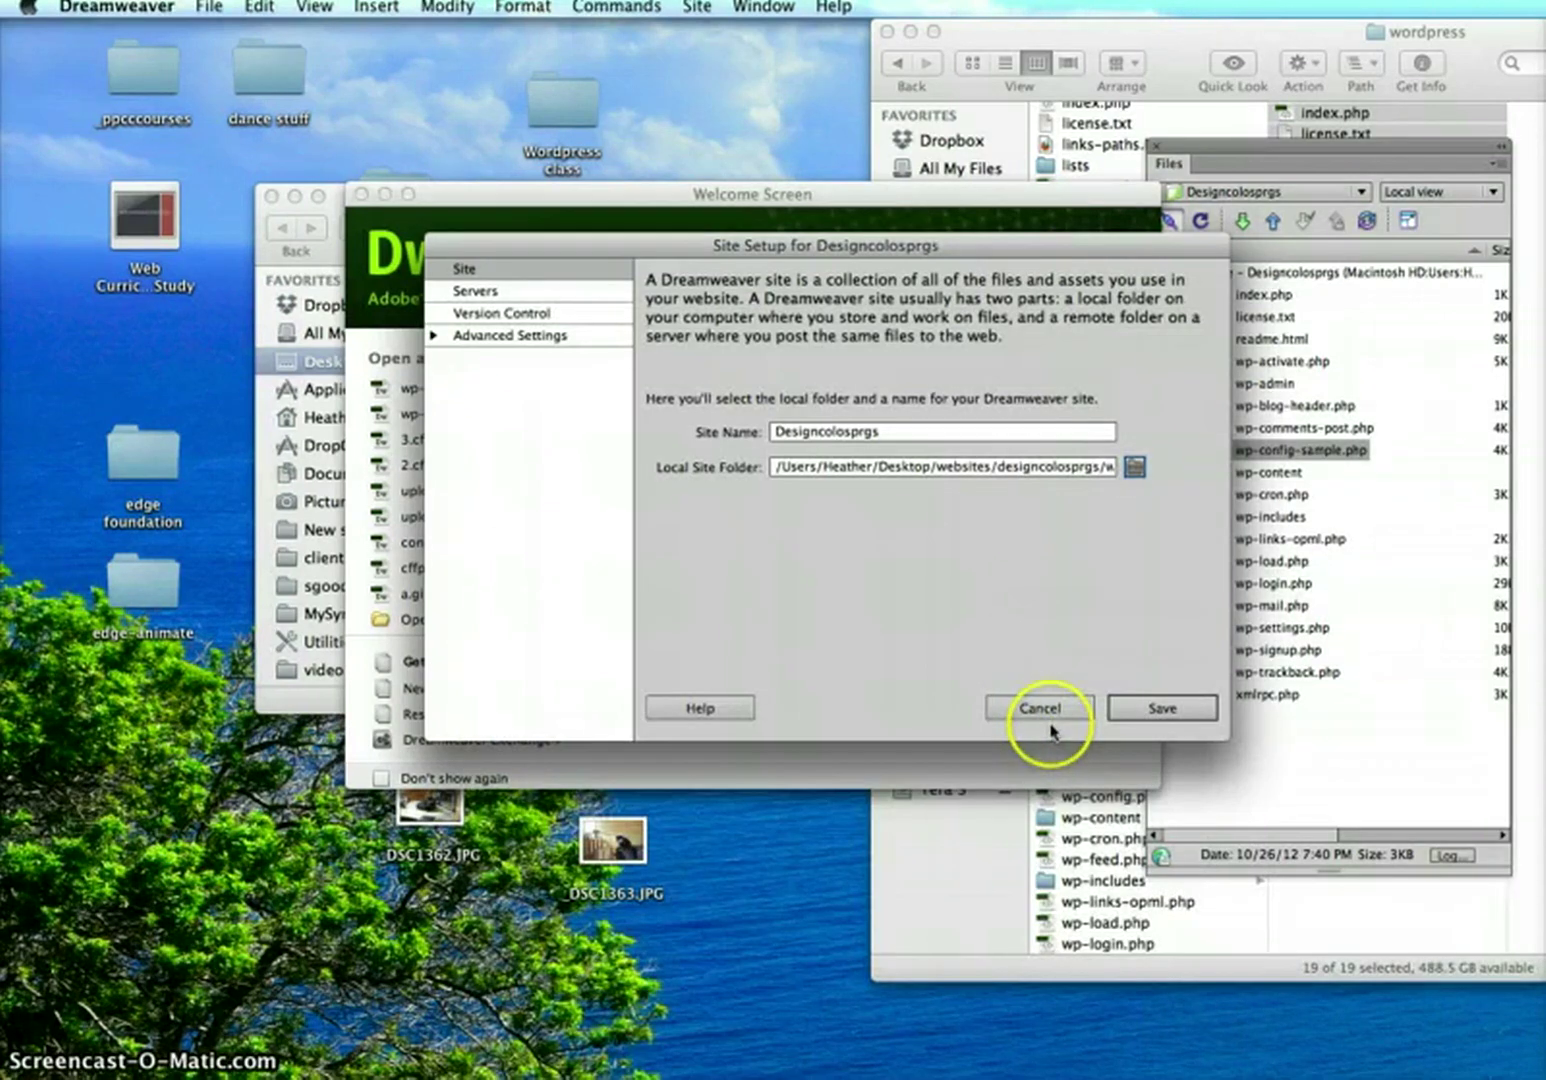
left_click(484, 292)
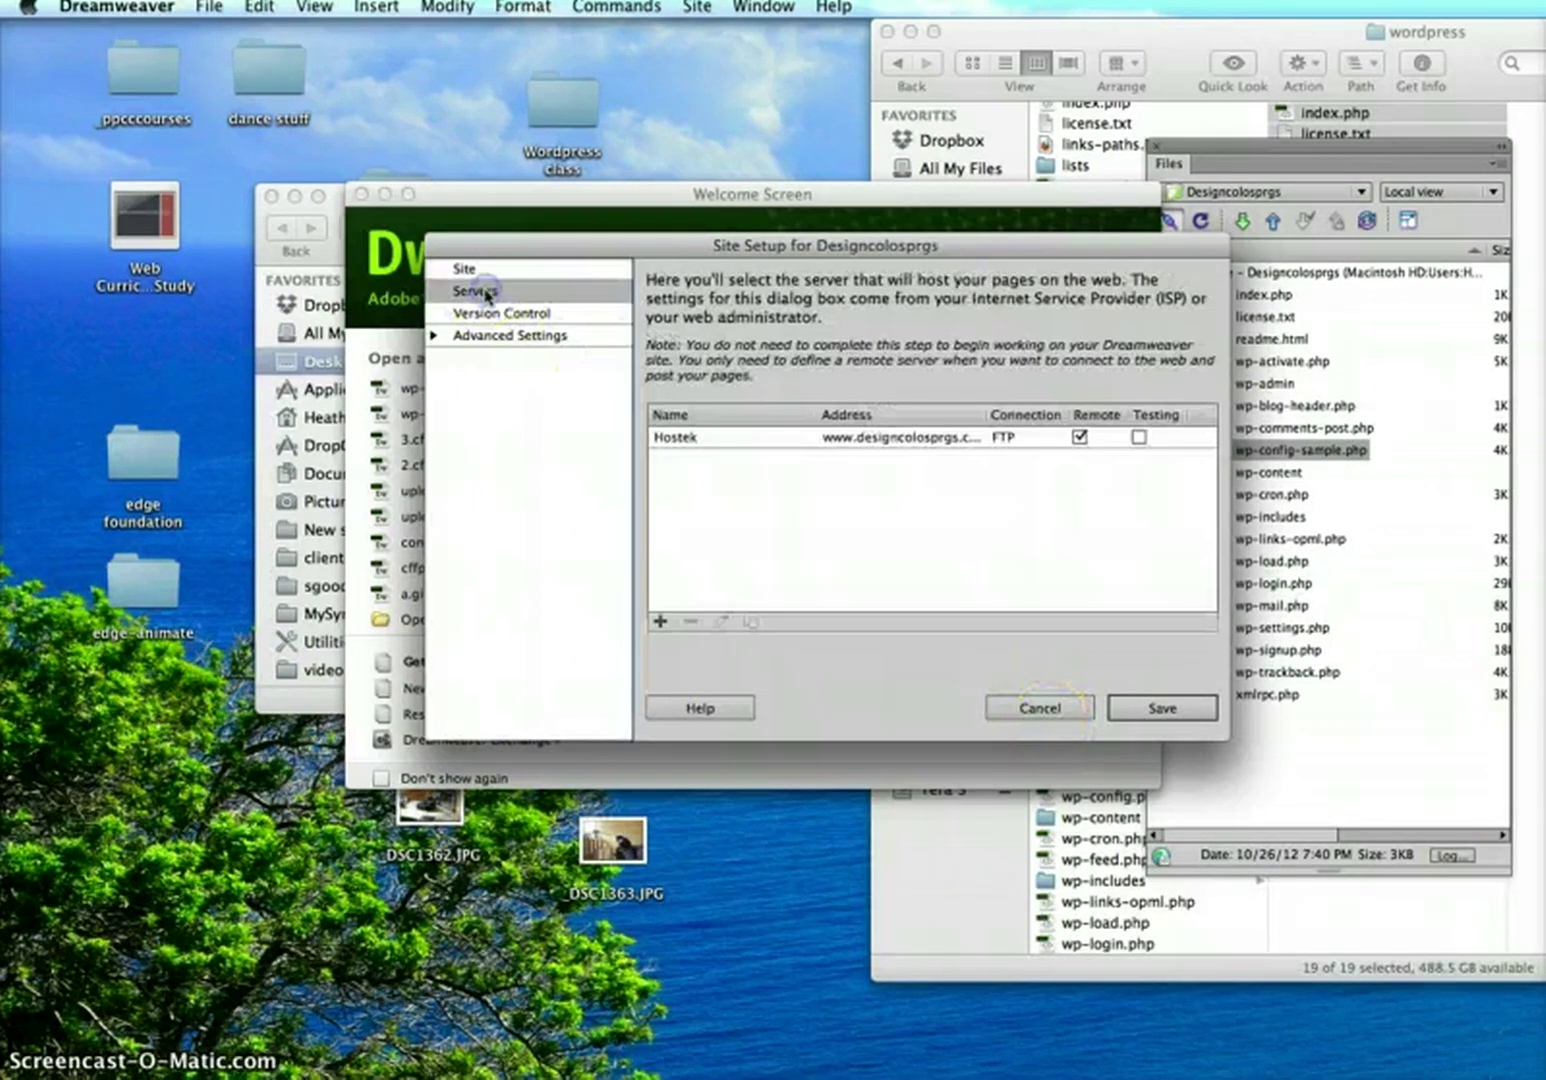
left_click(900, 446)
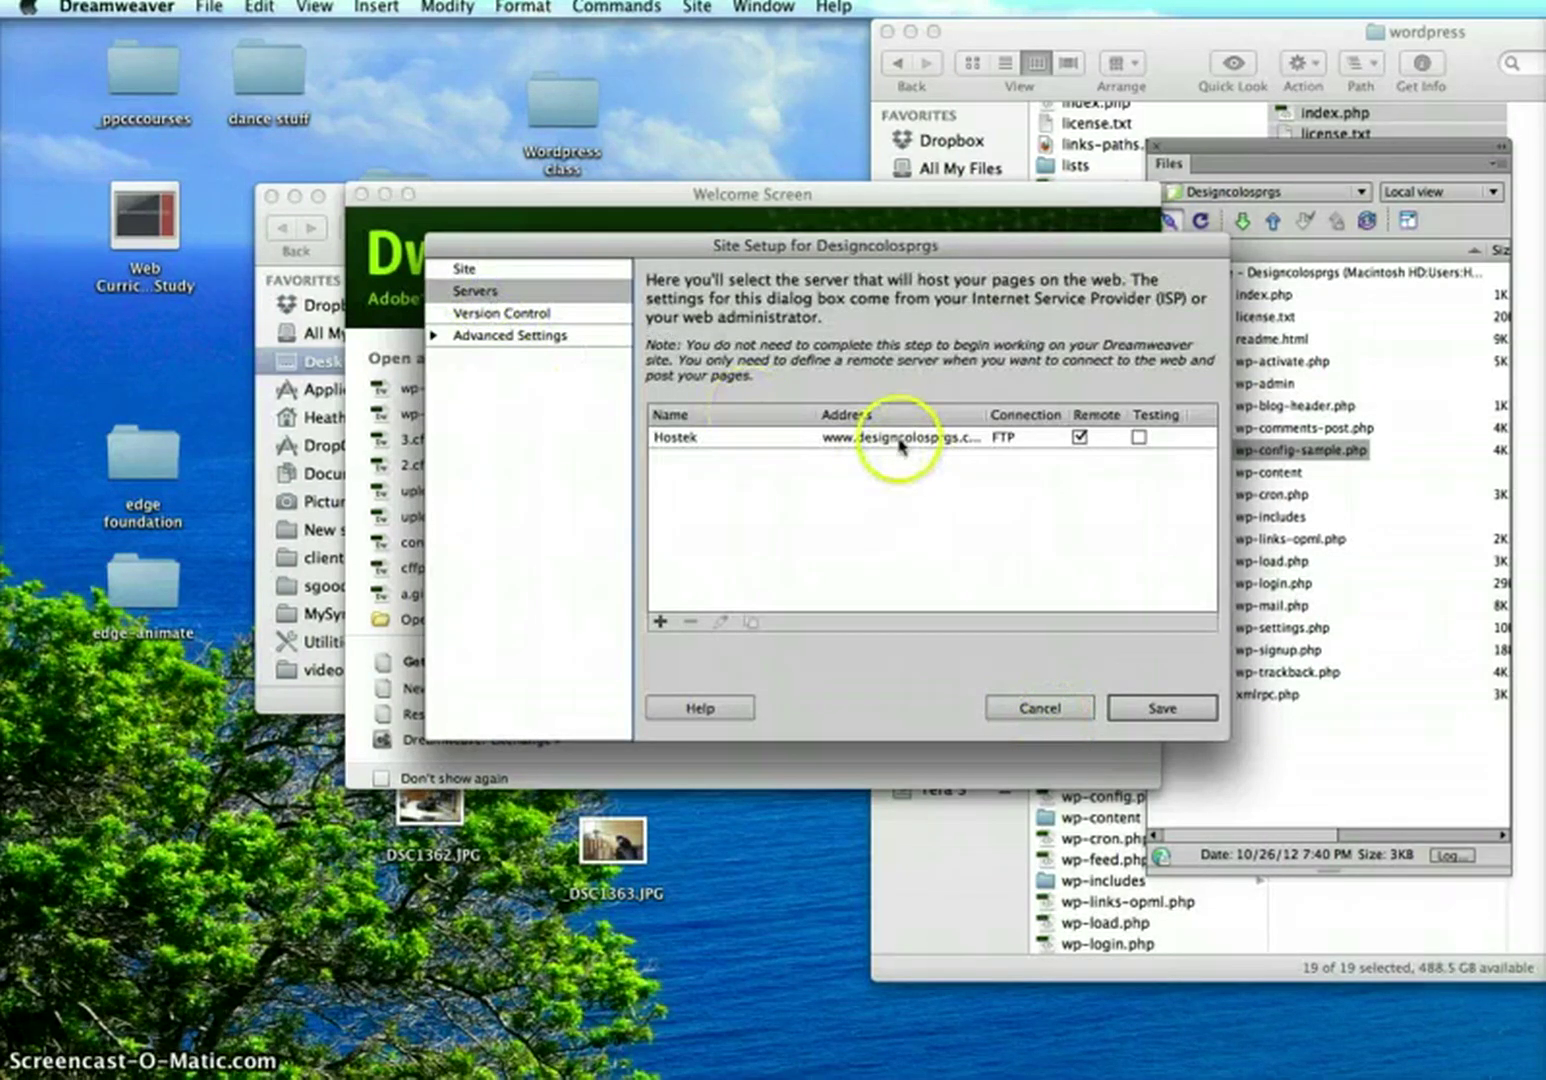
Check the Hostek FTP address and www/wordpress/ root directory, test the connection, and save
double_click(900, 446)
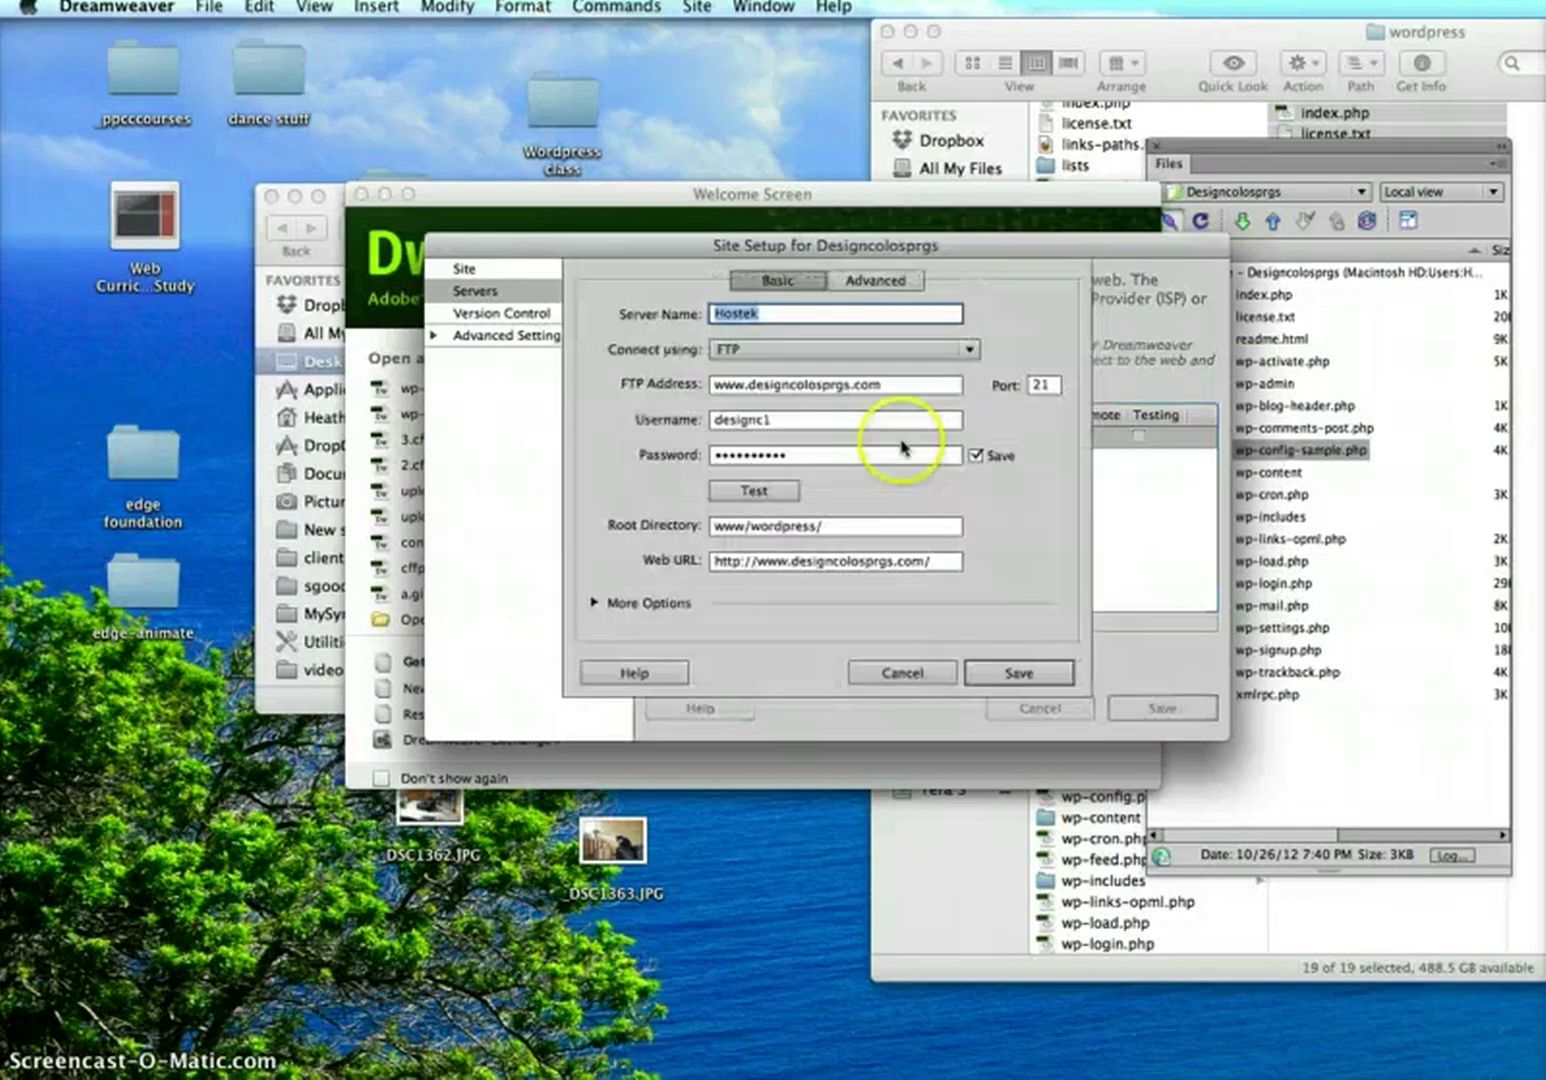
left_click(888, 386)
left_click_drag(888, 386, 699, 388)
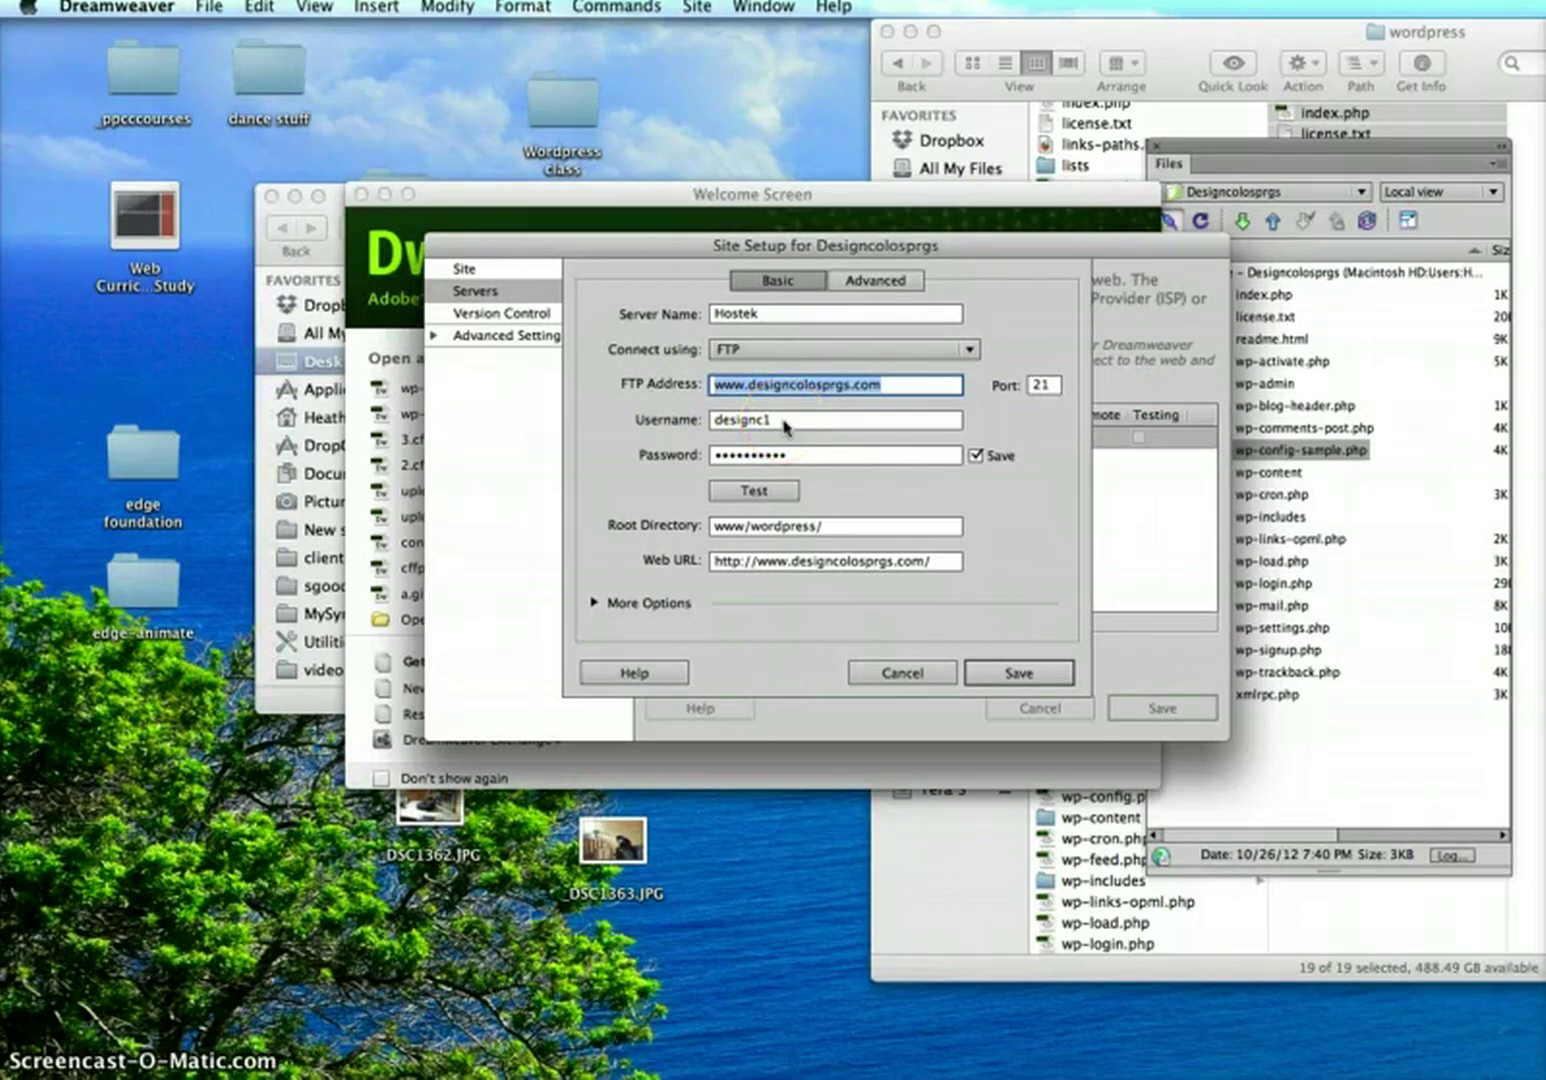
left_click(775, 494)
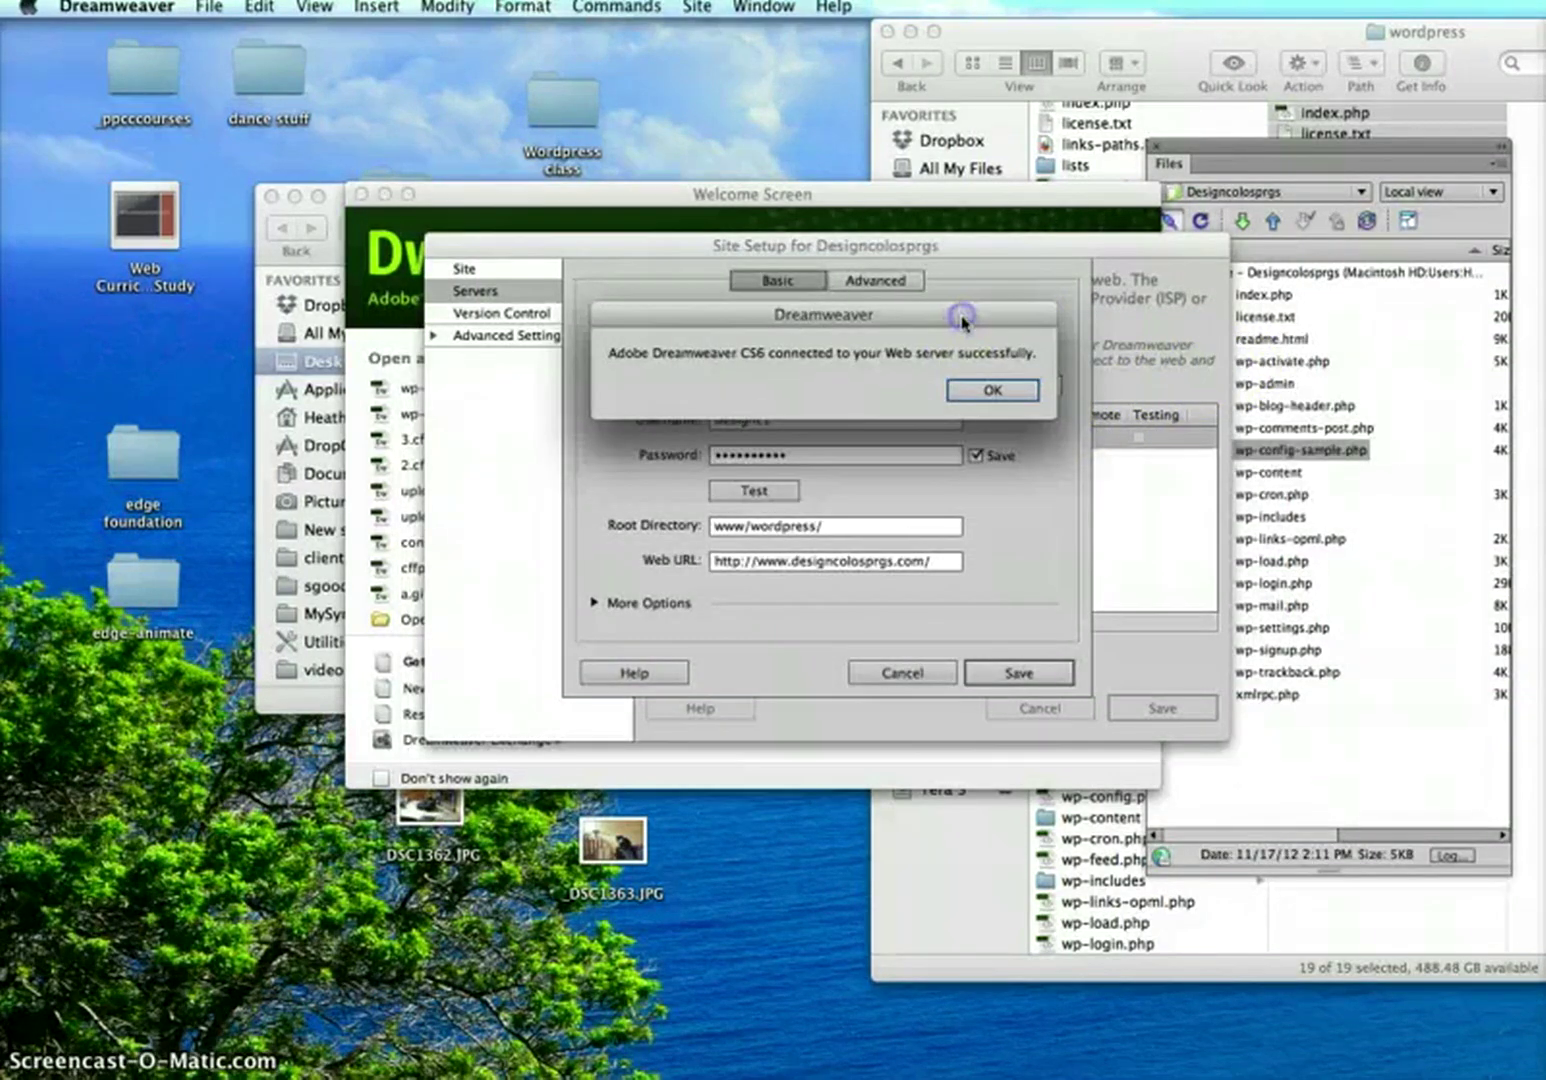
left_click(992, 389)
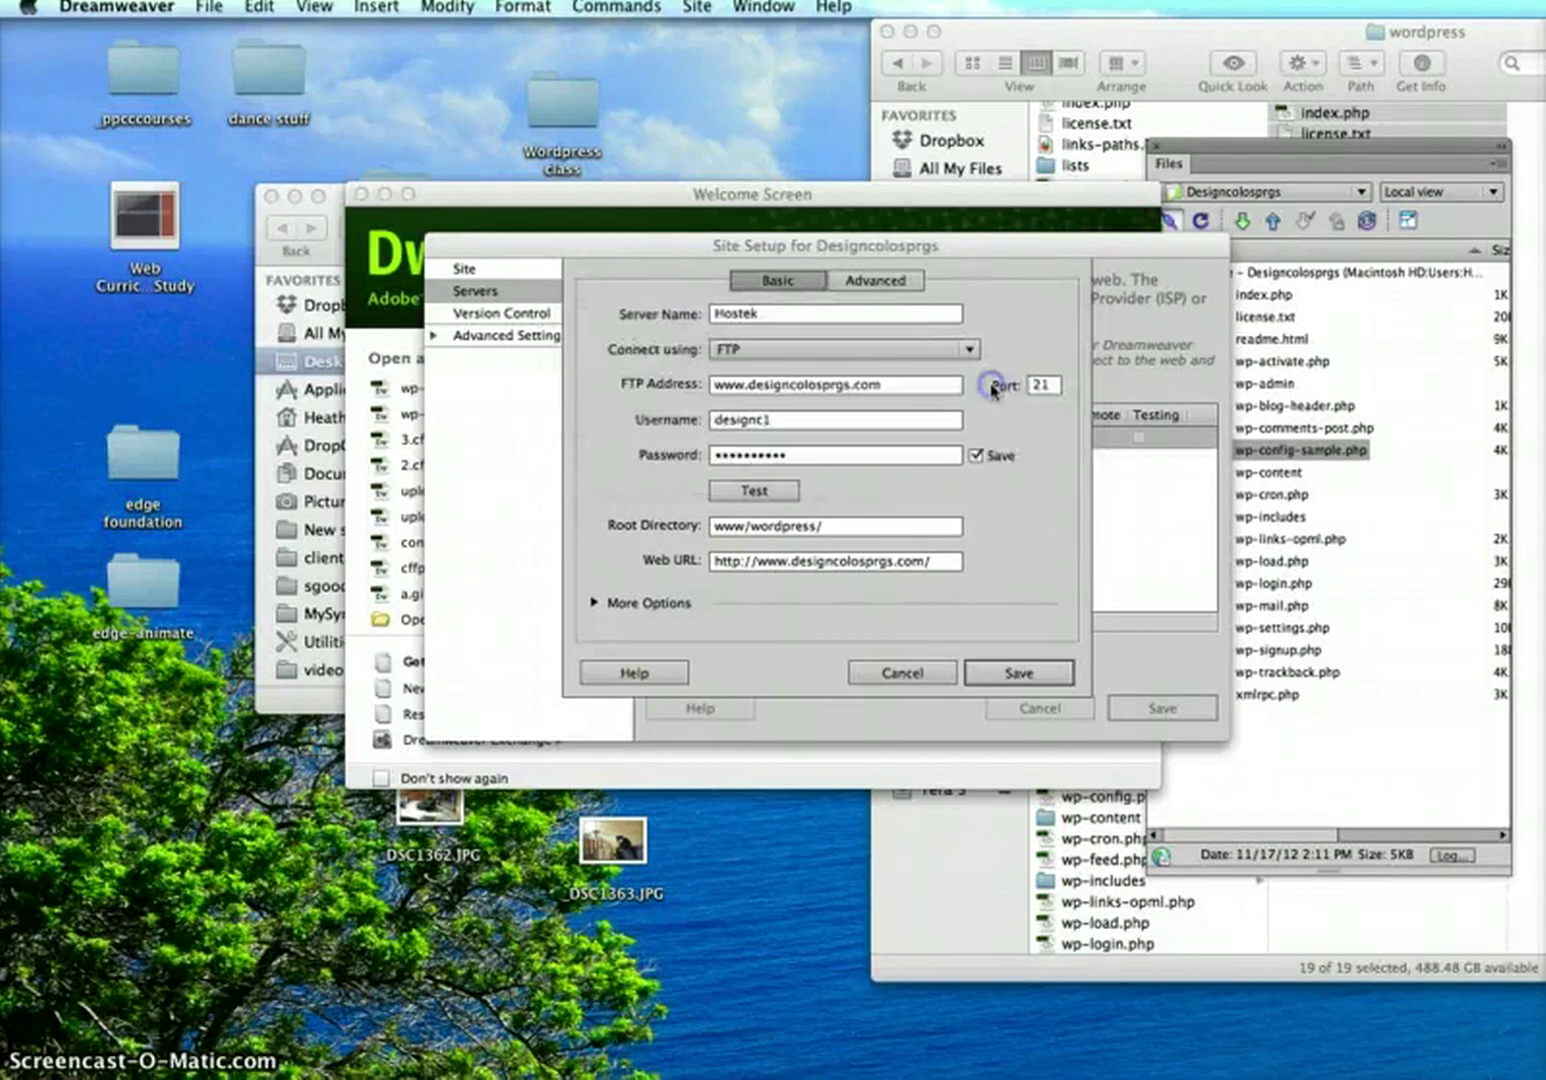
mouse_move(862, 528)
left_mouse_down()
mouse_move(708, 530)
mouse_move(858, 524)
left_mouse_up()
left_click(755, 525)
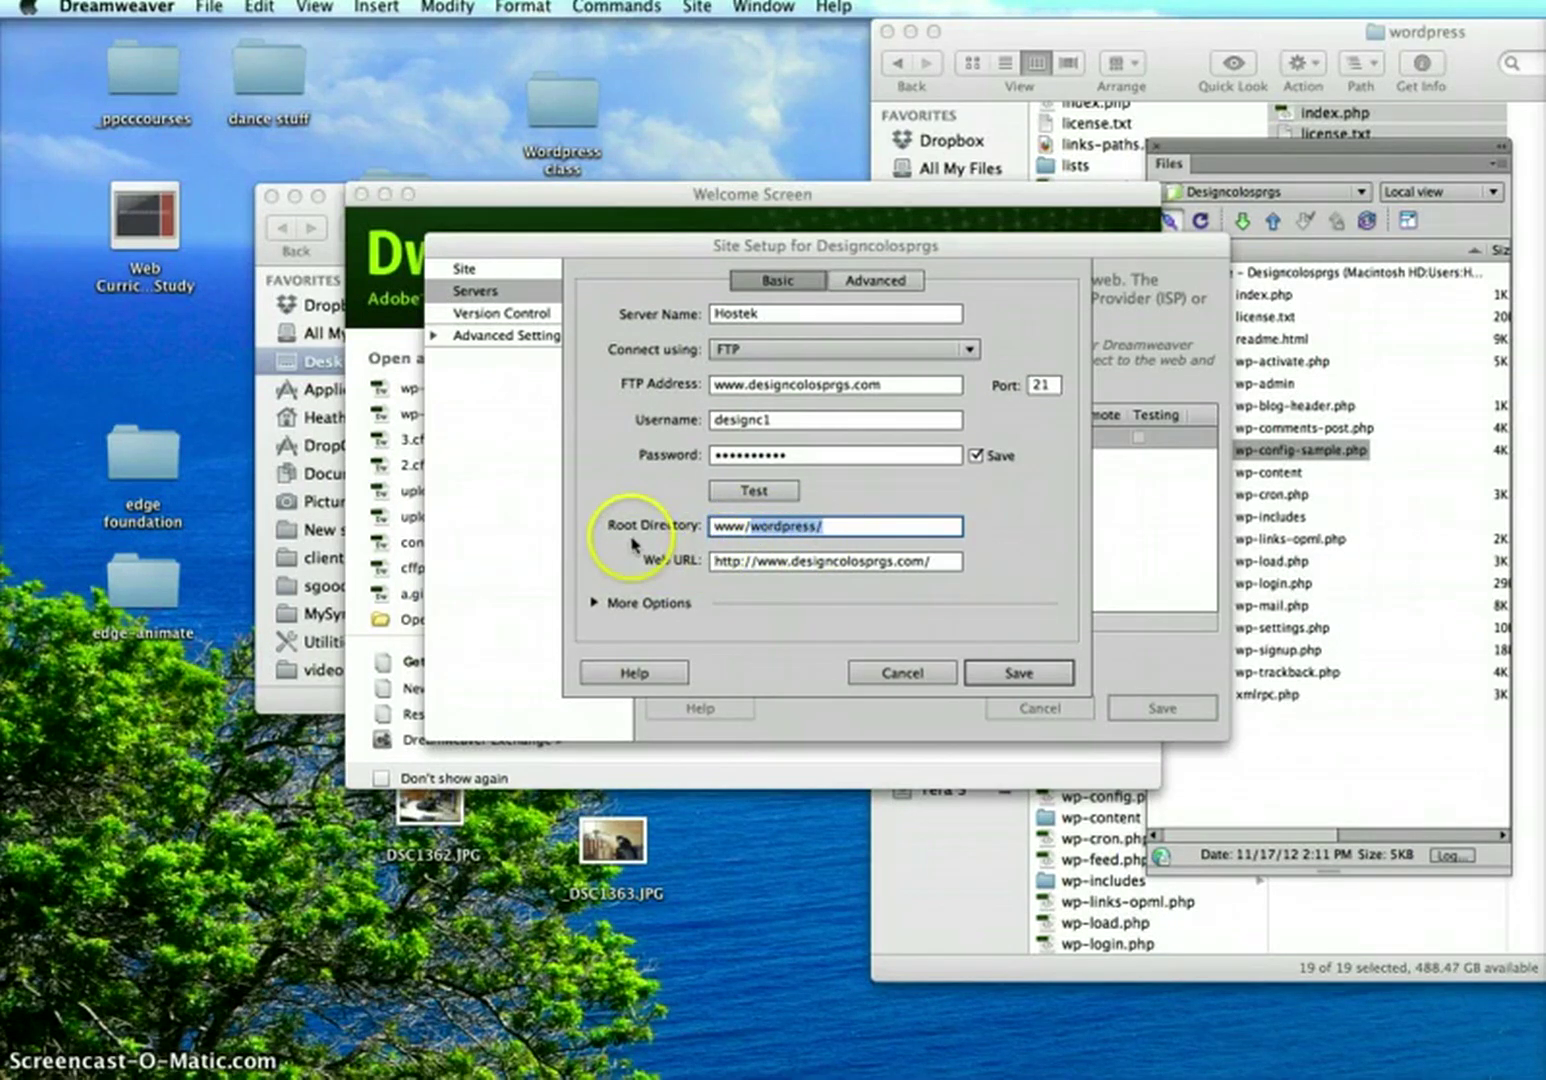
left_click_drag(826, 524, 705, 528)
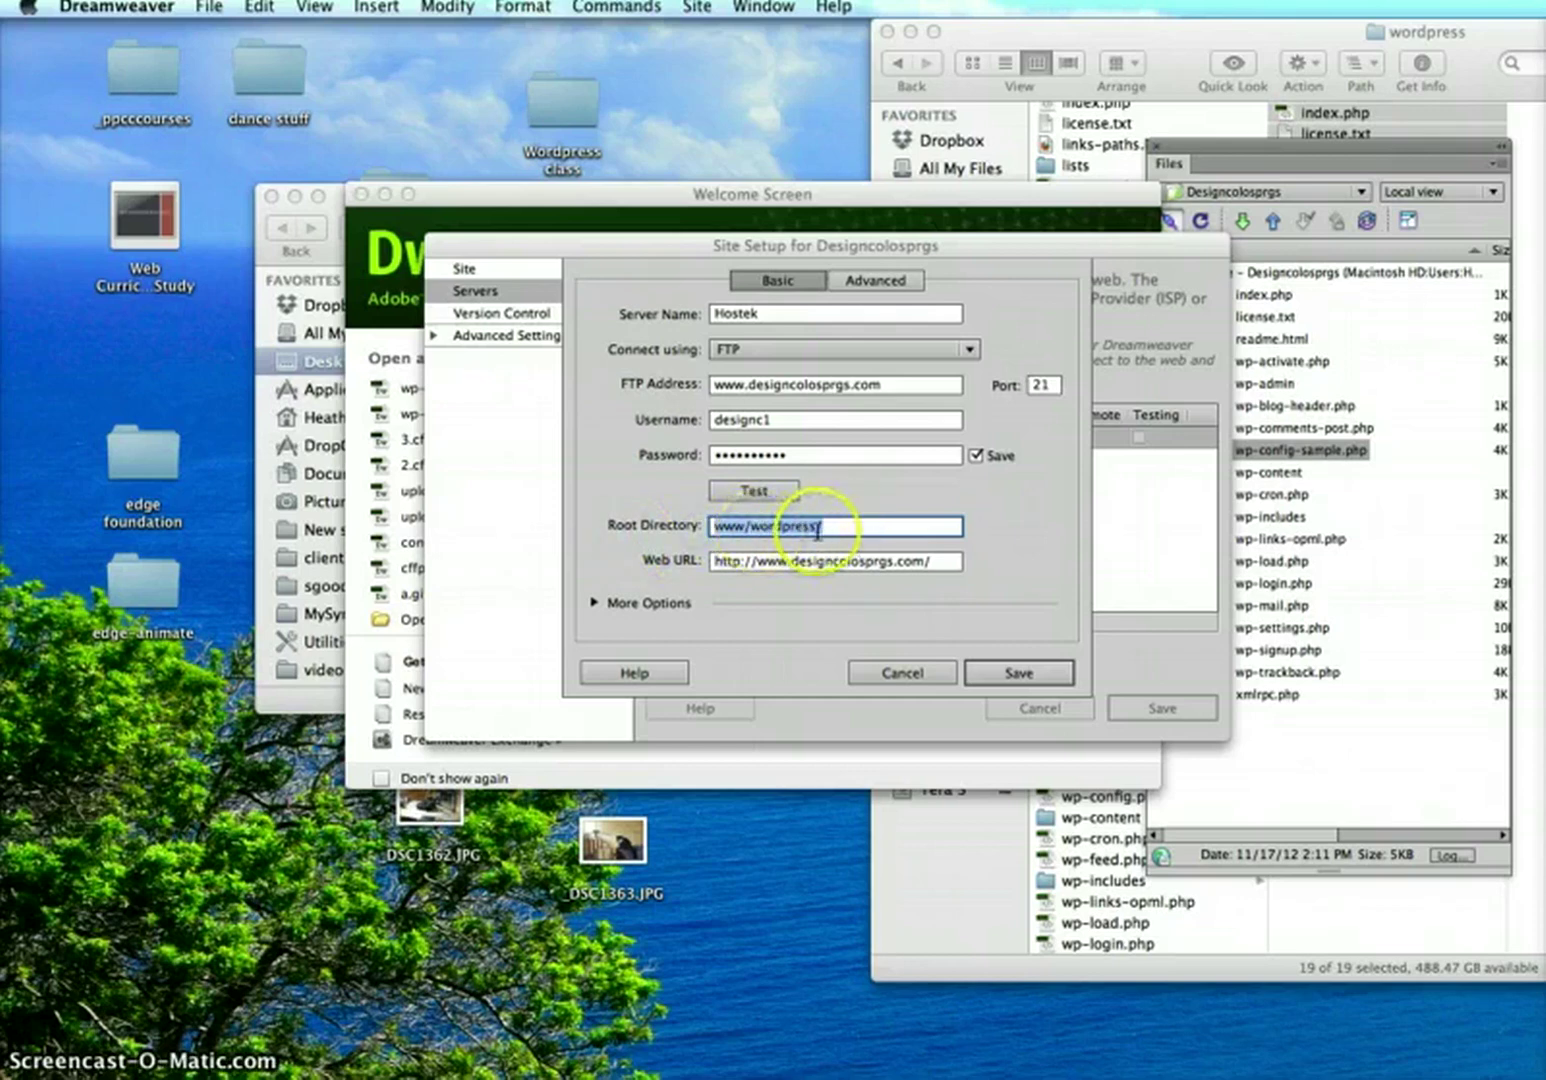
left_click(994, 671)
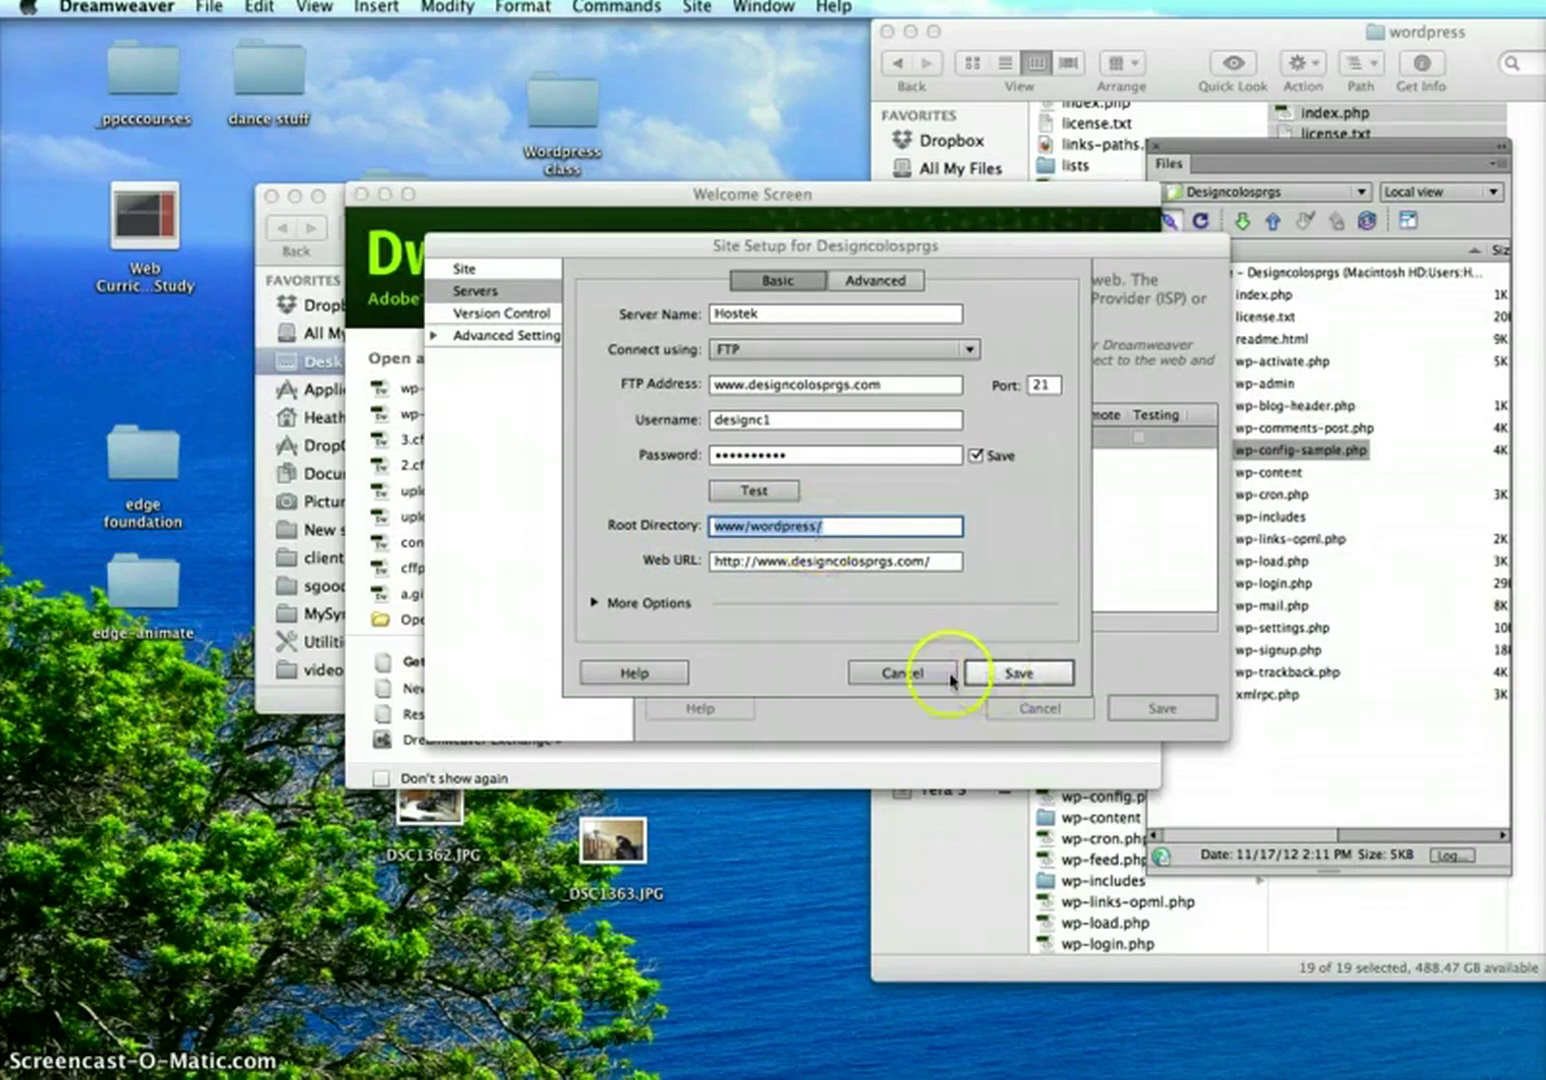
Save the site settings and expand the Files panel showing remote /www/wordpress/ beside local files
left_click(1068, 707)
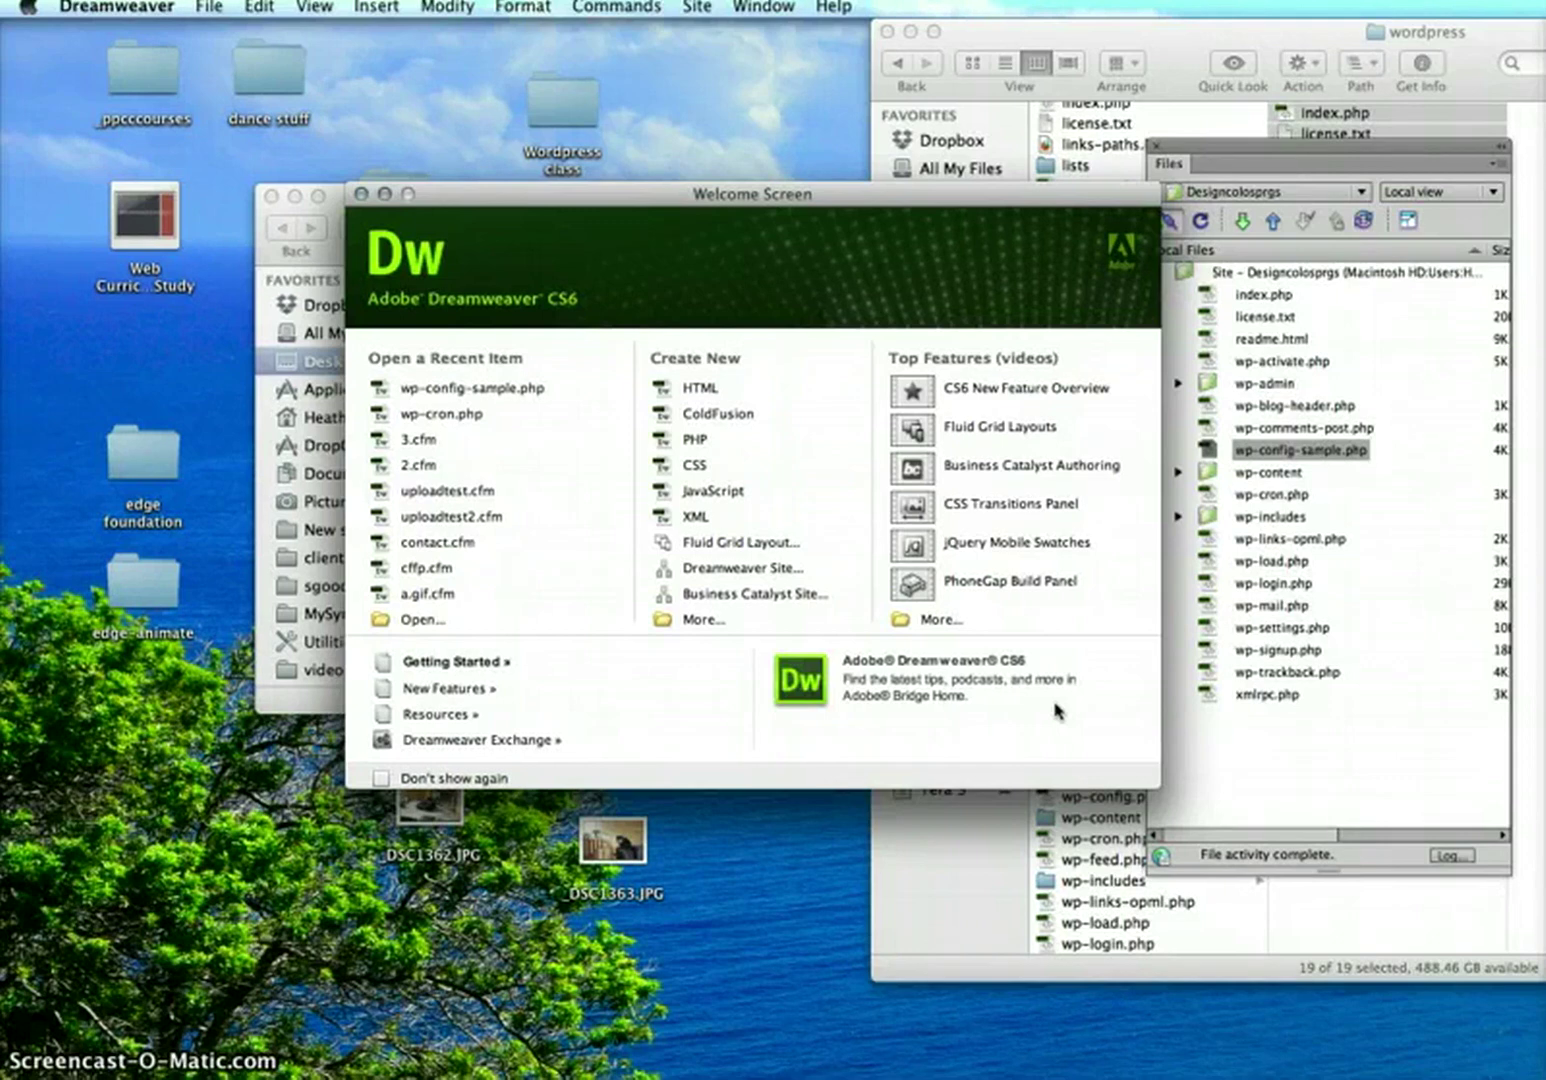
left_click(1297, 152)
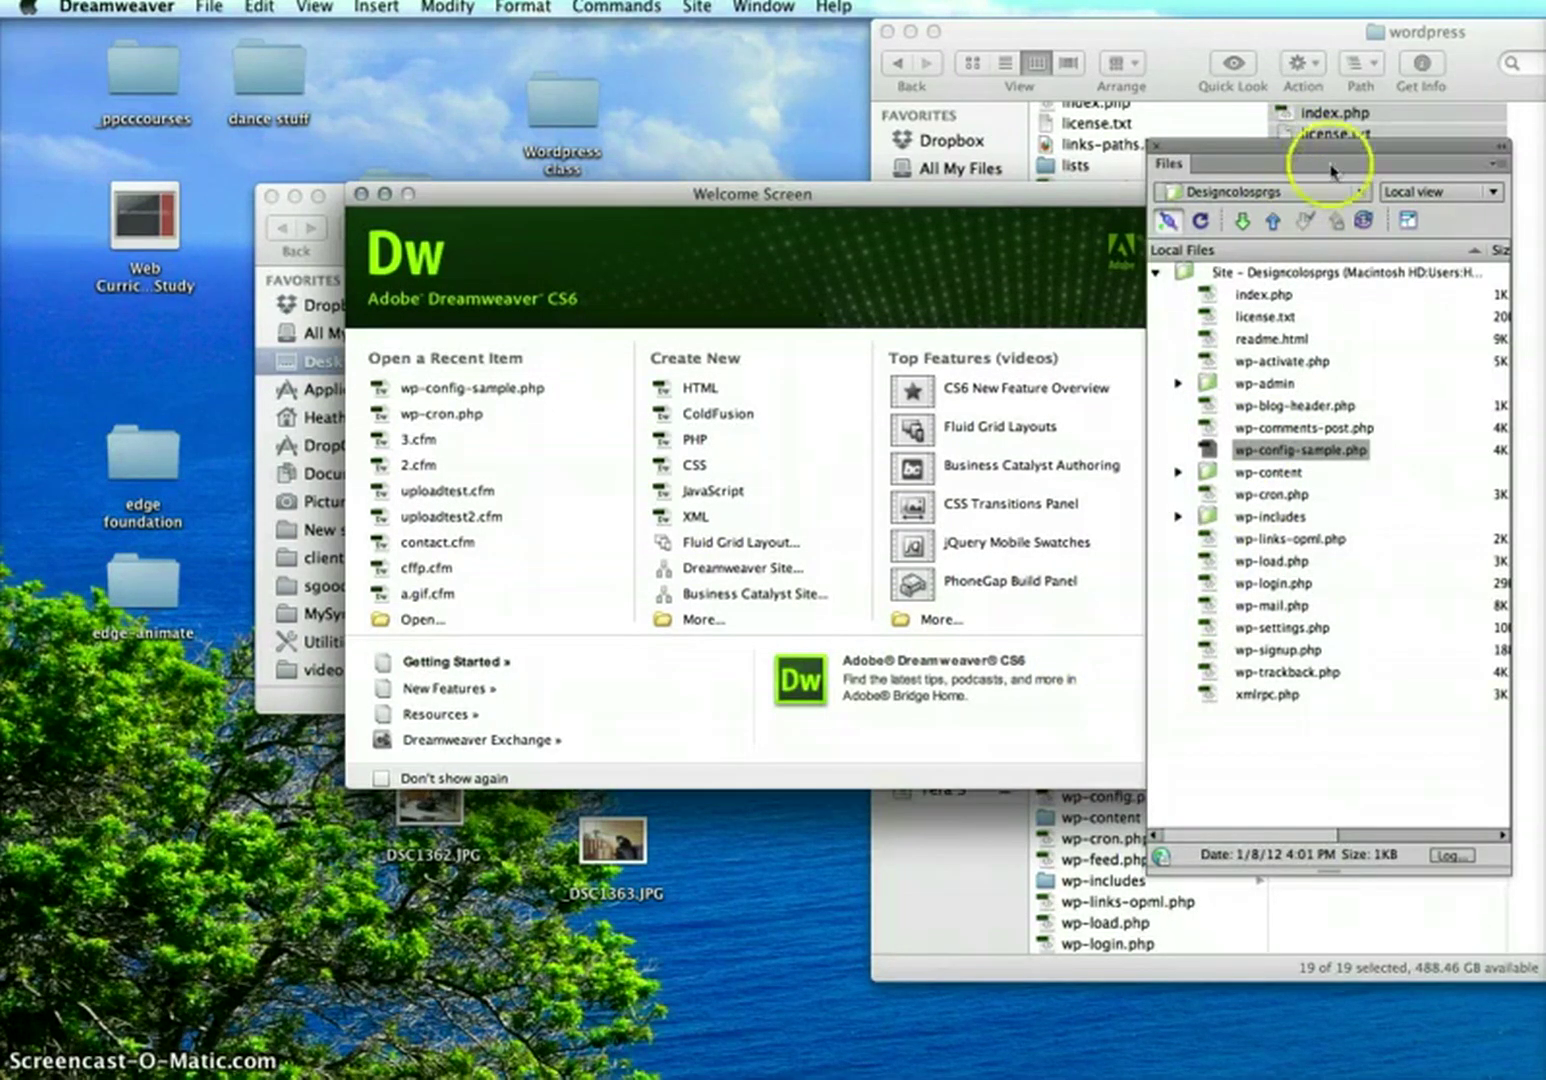
left_click(1410, 222)
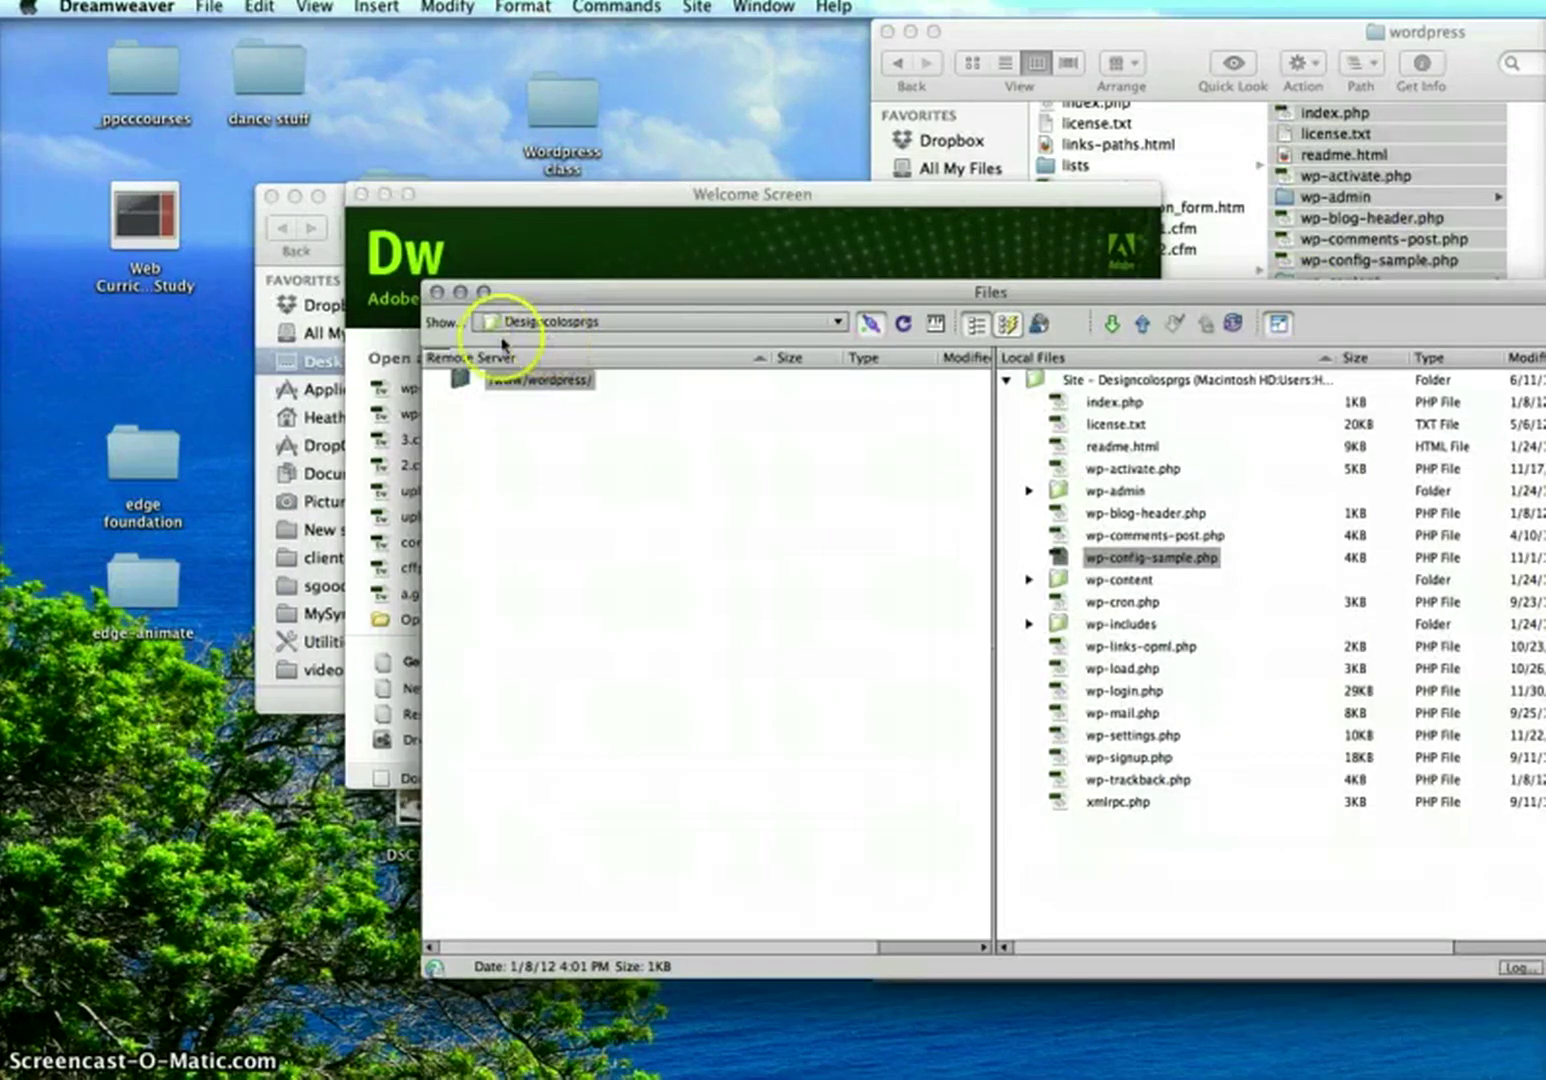
left_click(1278, 323)
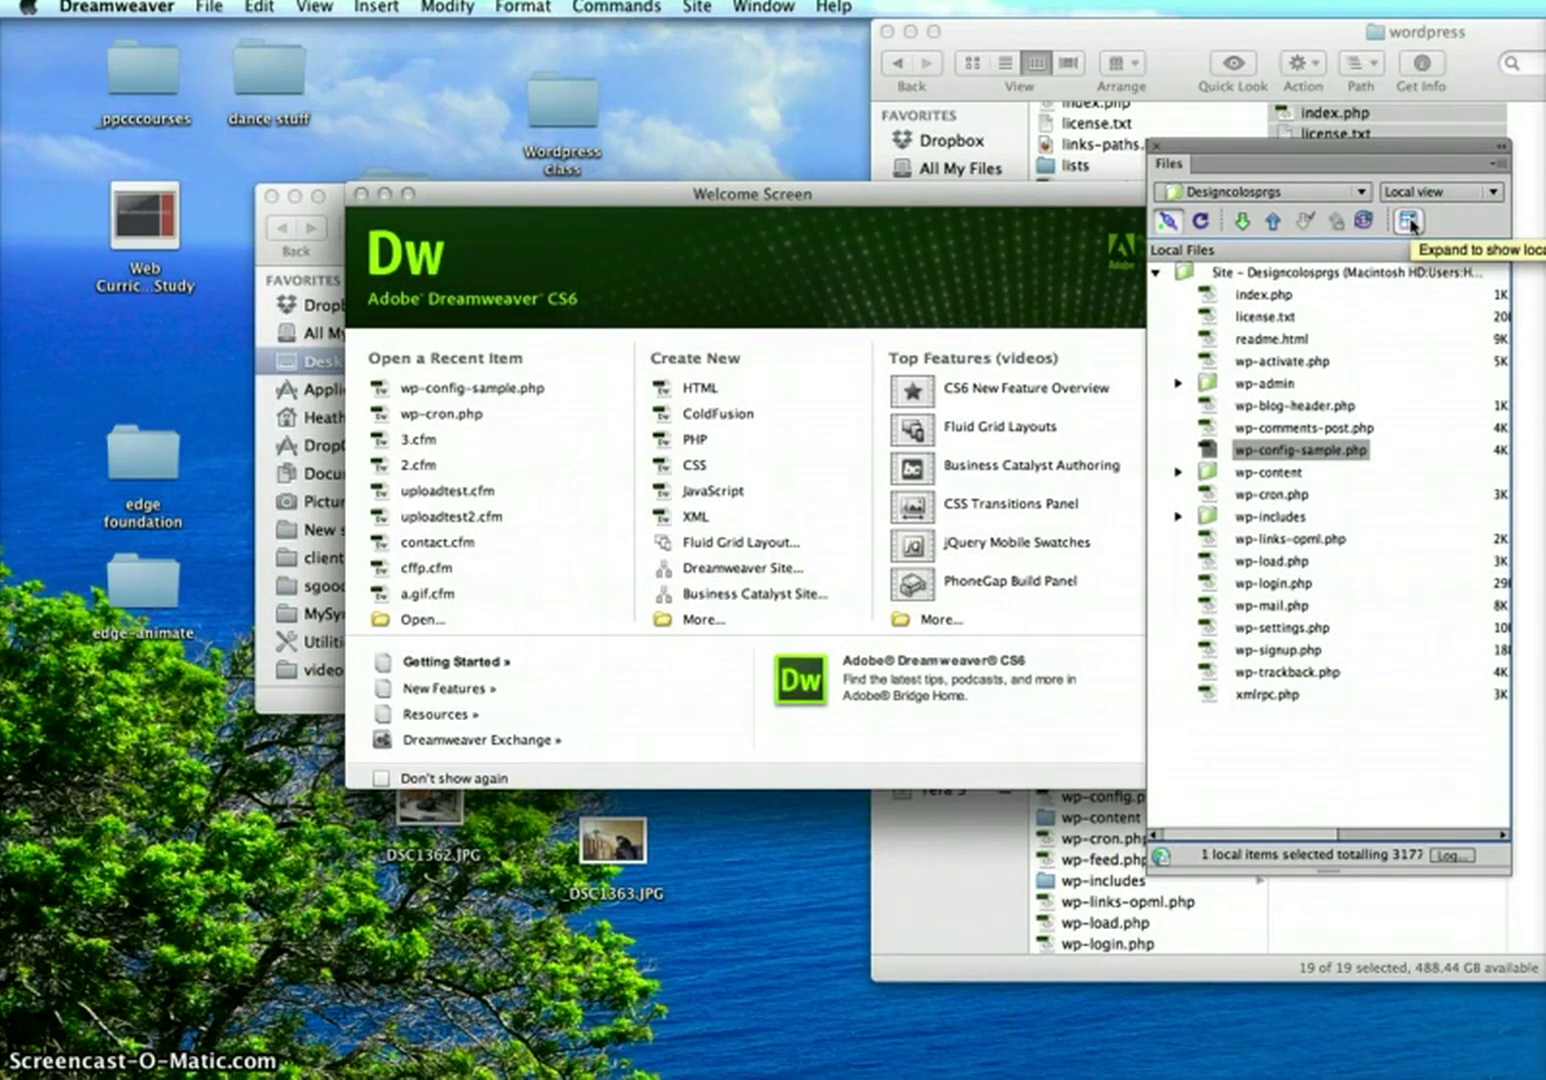
left_click(1409, 222)
left_click_drag(1329, 300, 1180, 93)
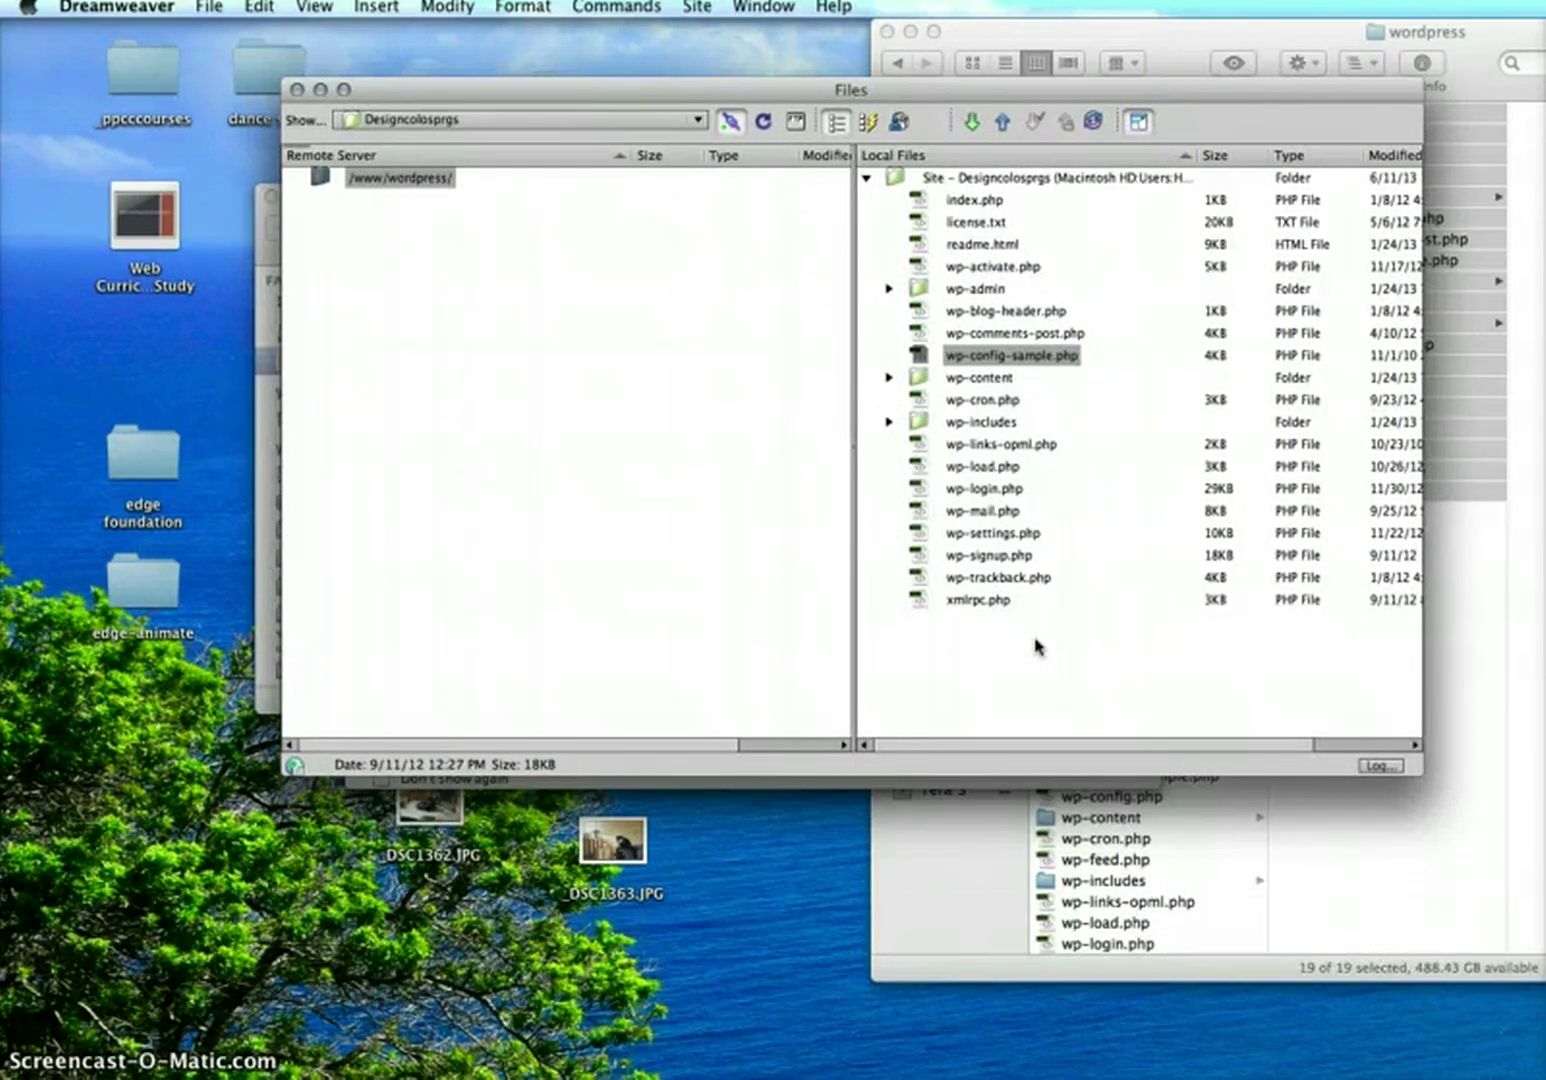
Put all 19 local WordPress files to the remote server, excluding dependent files
left_click(574, 496)
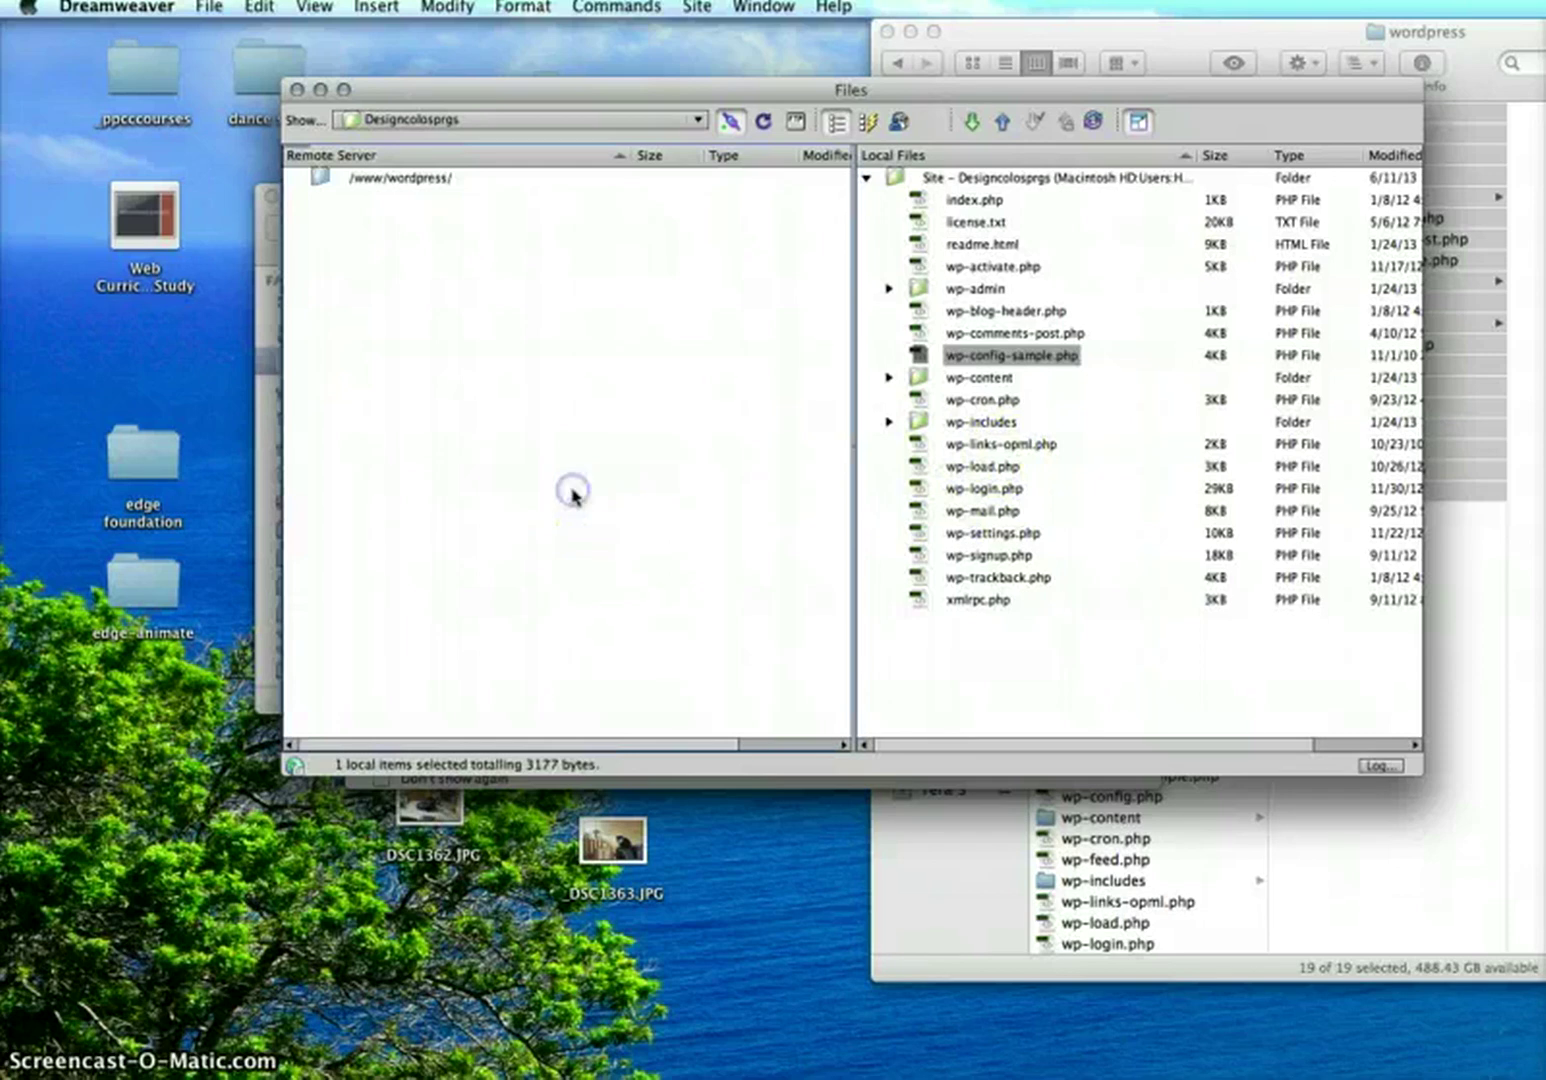
left_click(956, 597)
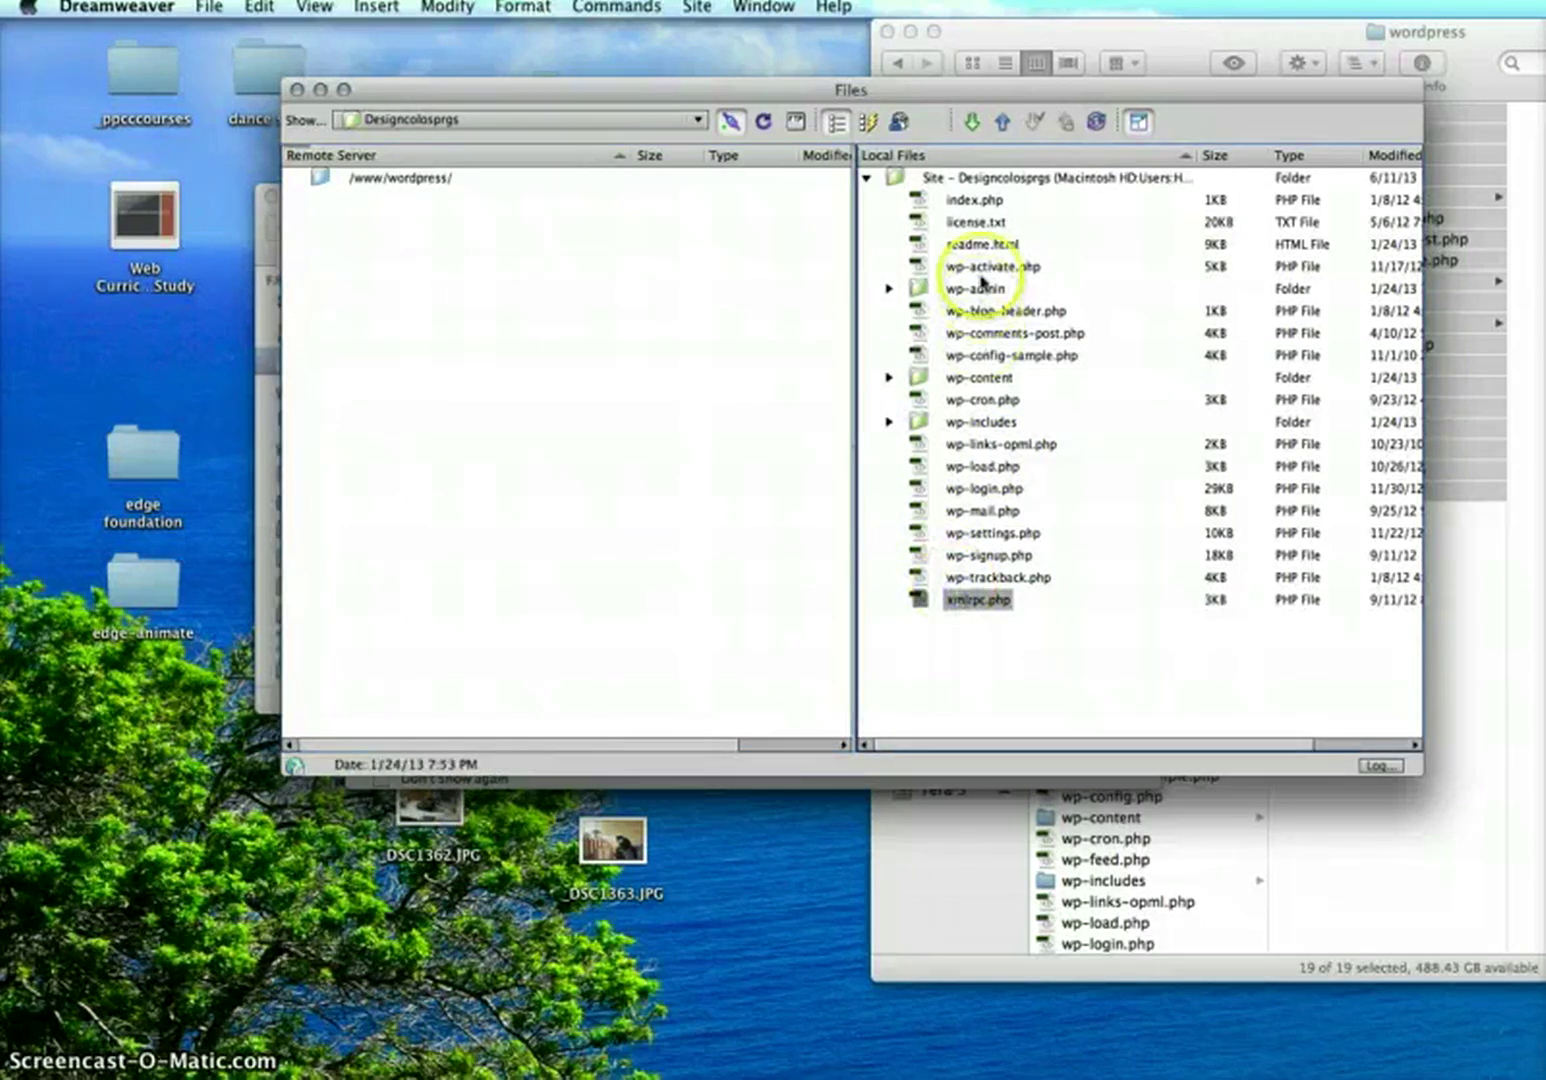
left_click(977, 198, "shift")
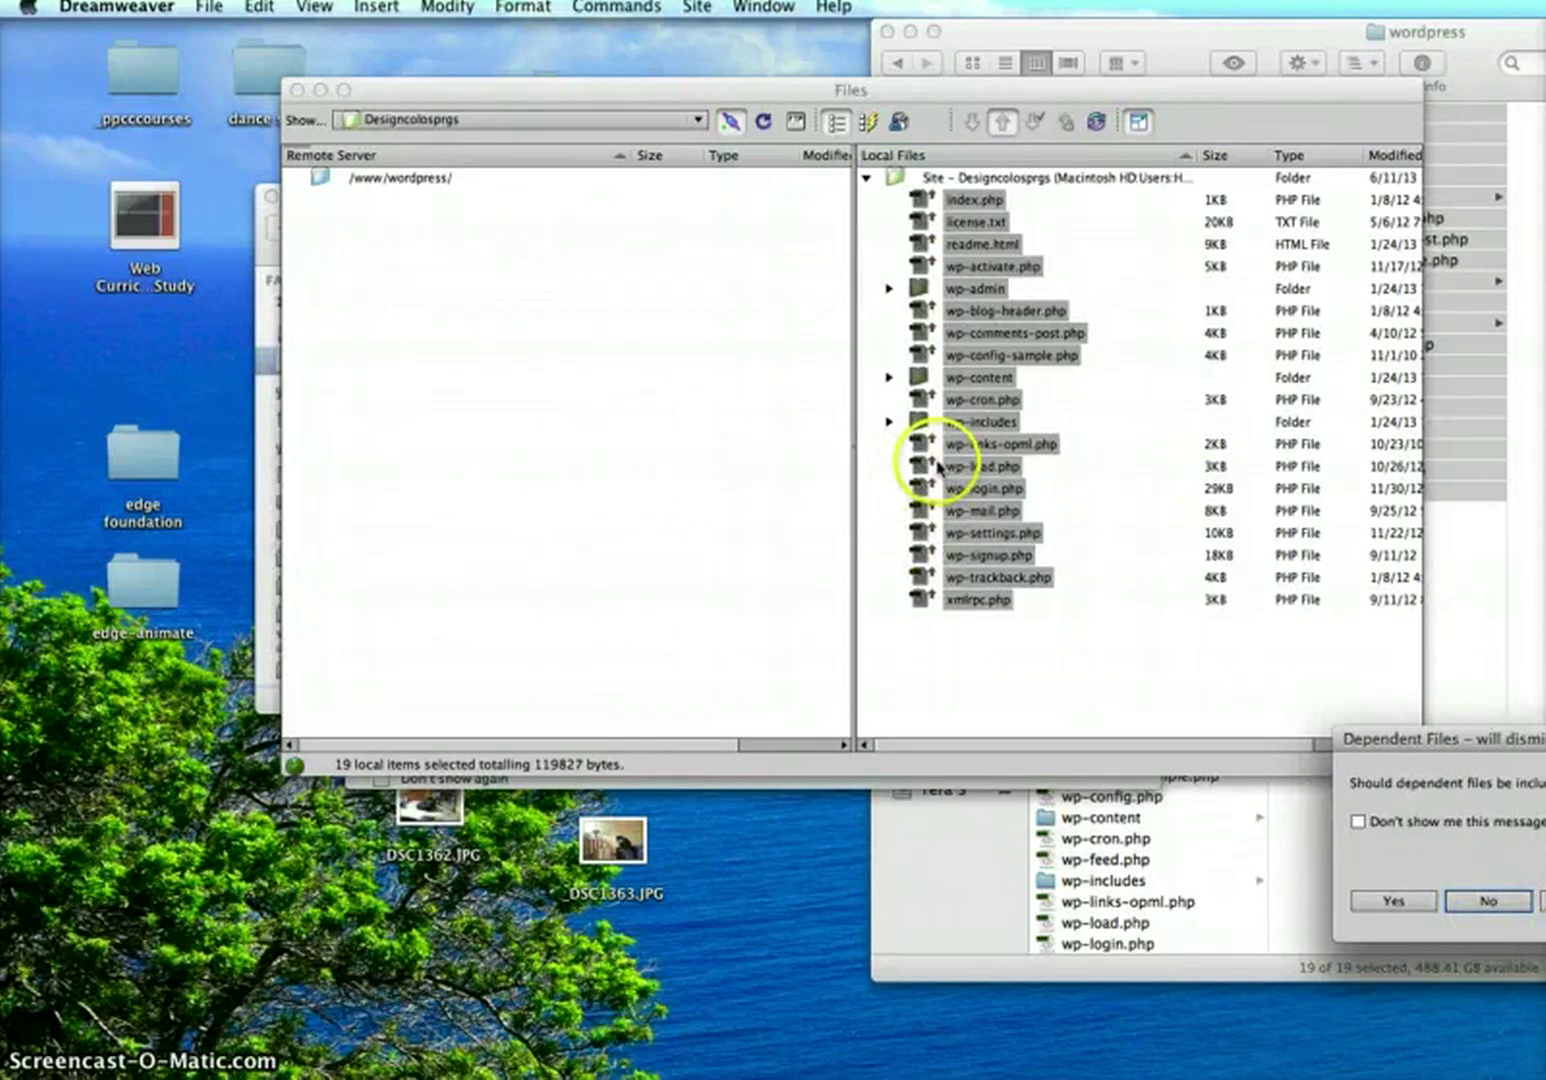
left_click_drag(1425, 737, 1076, 515)
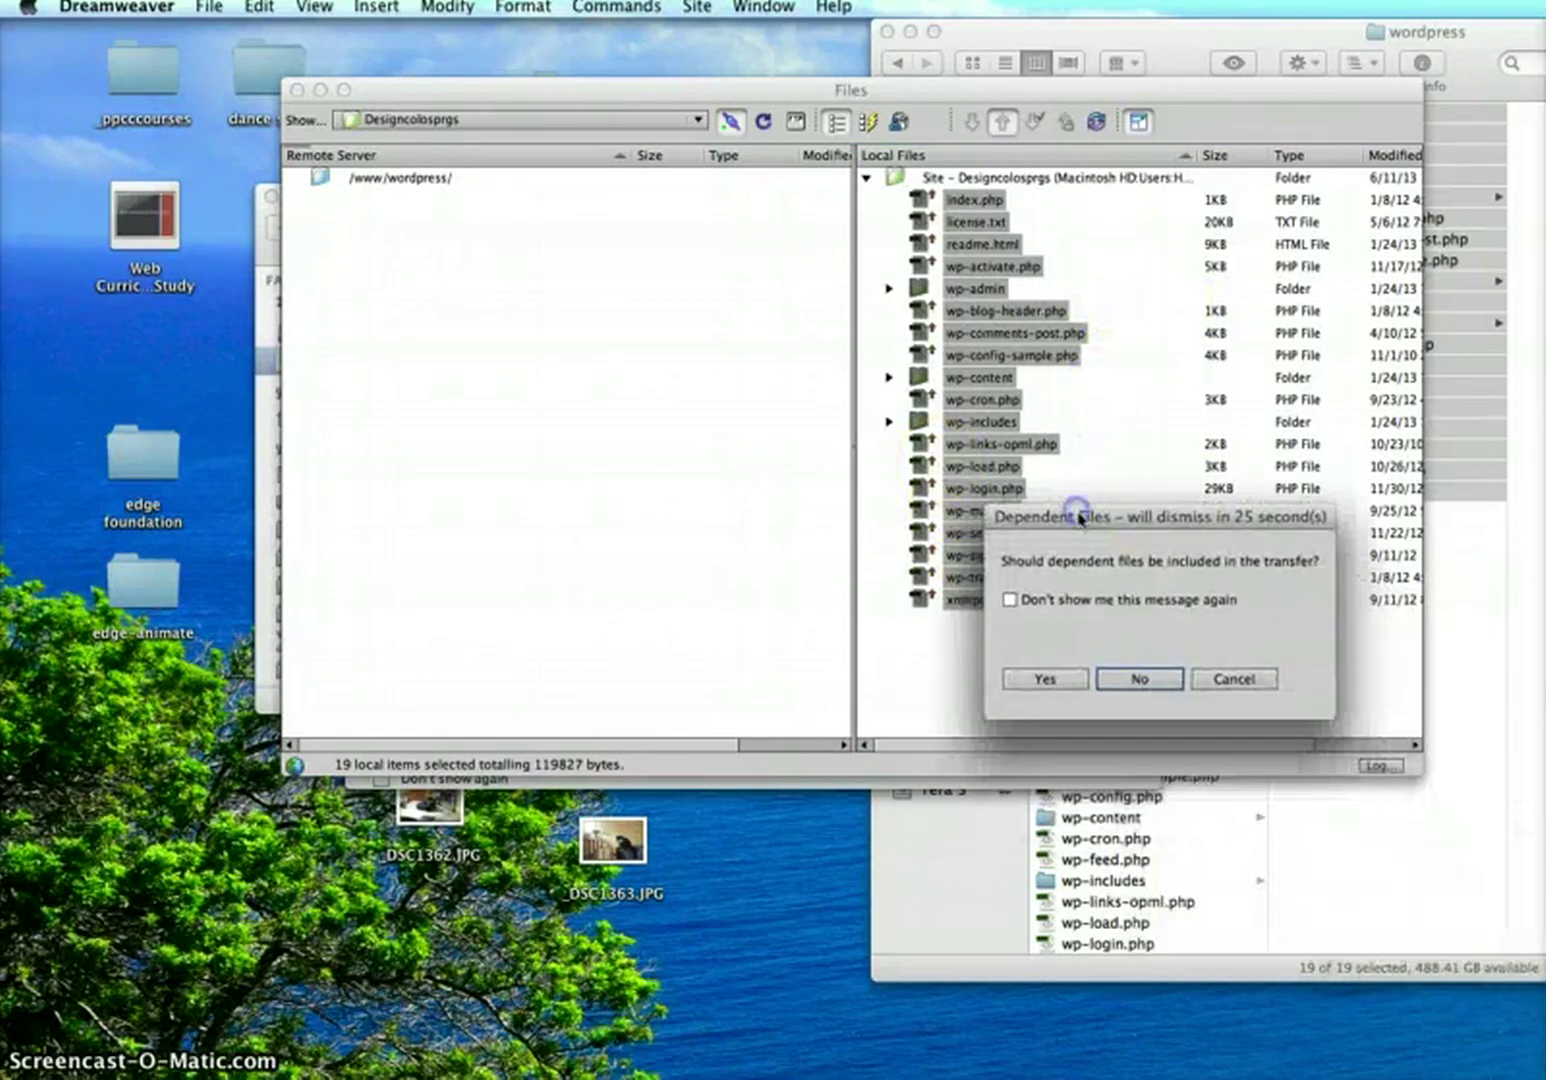
left_click(1140, 679)
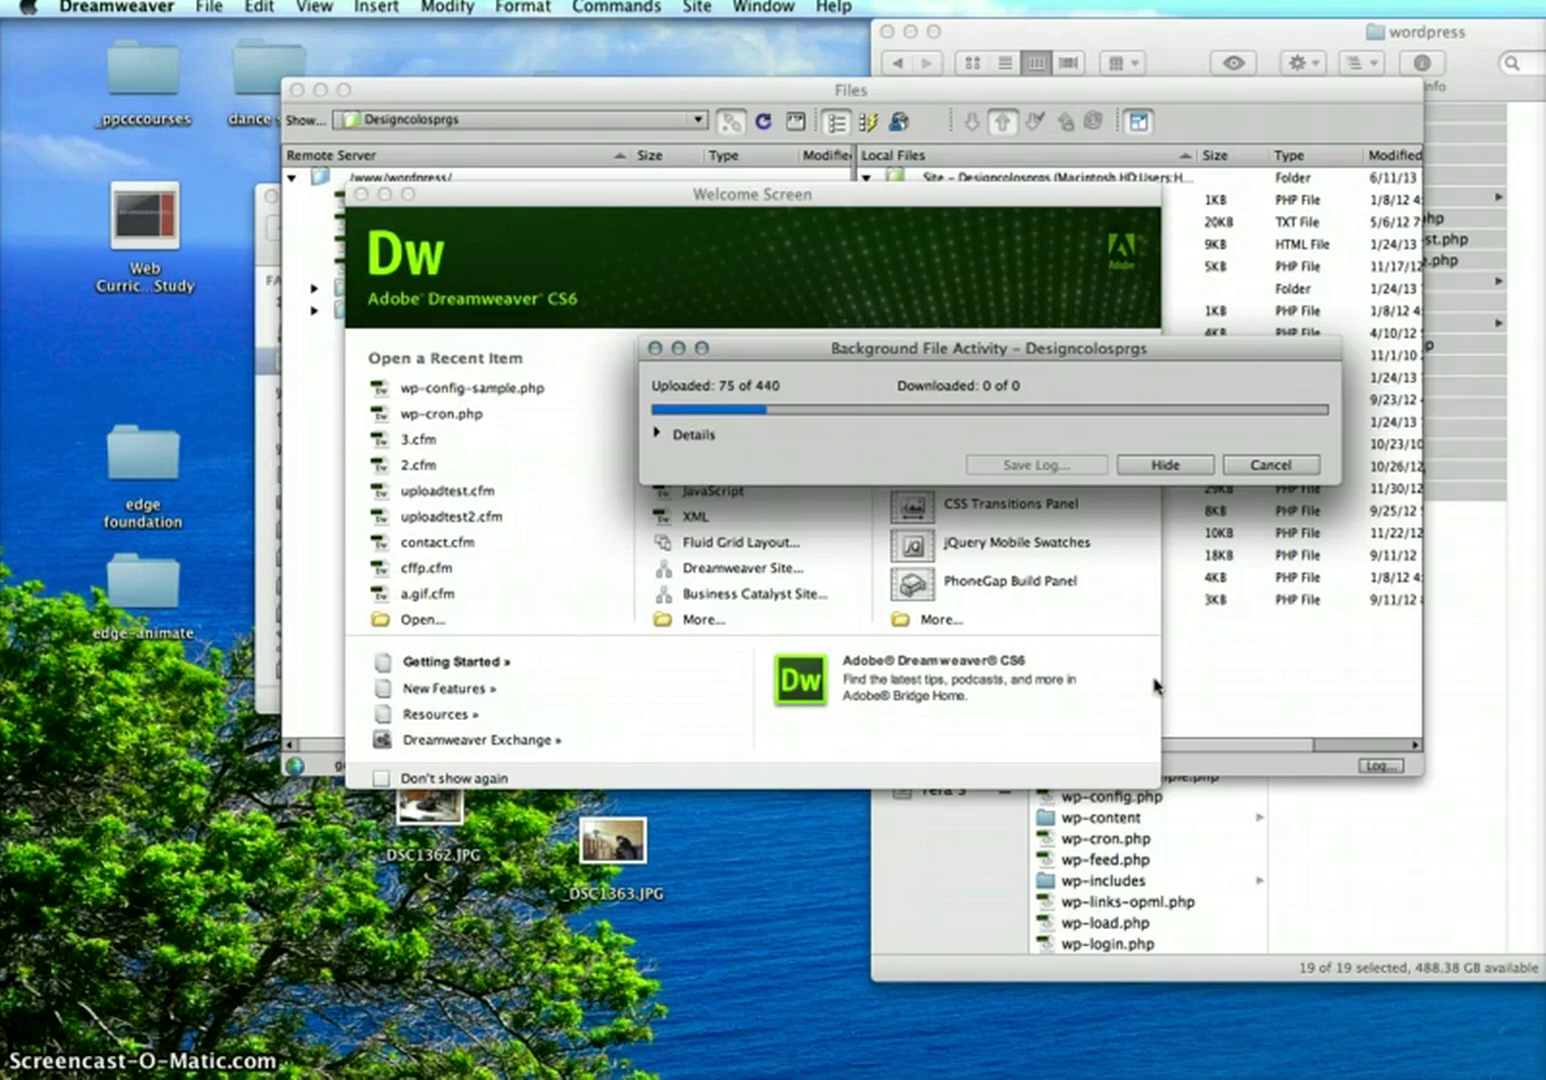
Leave the upload running in the background and switch to Chrome's Hostek control panel
left_click(1180, 690)
left_click(658, 728)
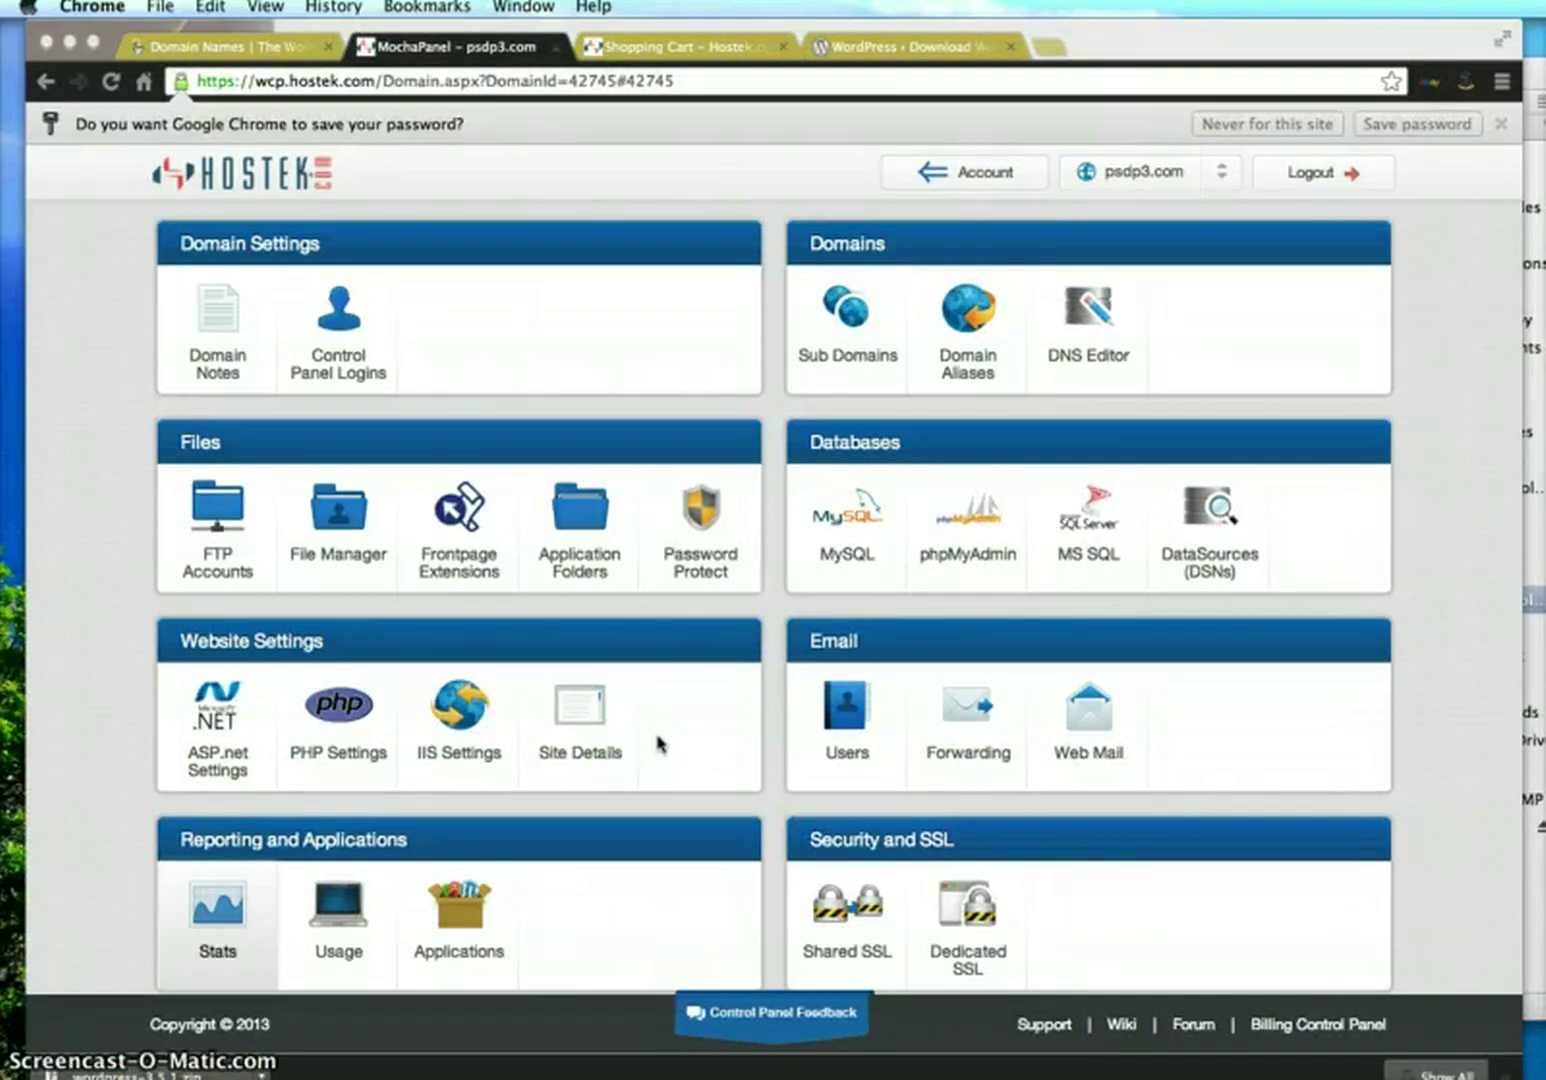
Open the MySQL databases section in Hostek and start adding a new database
left_click(656, 739)
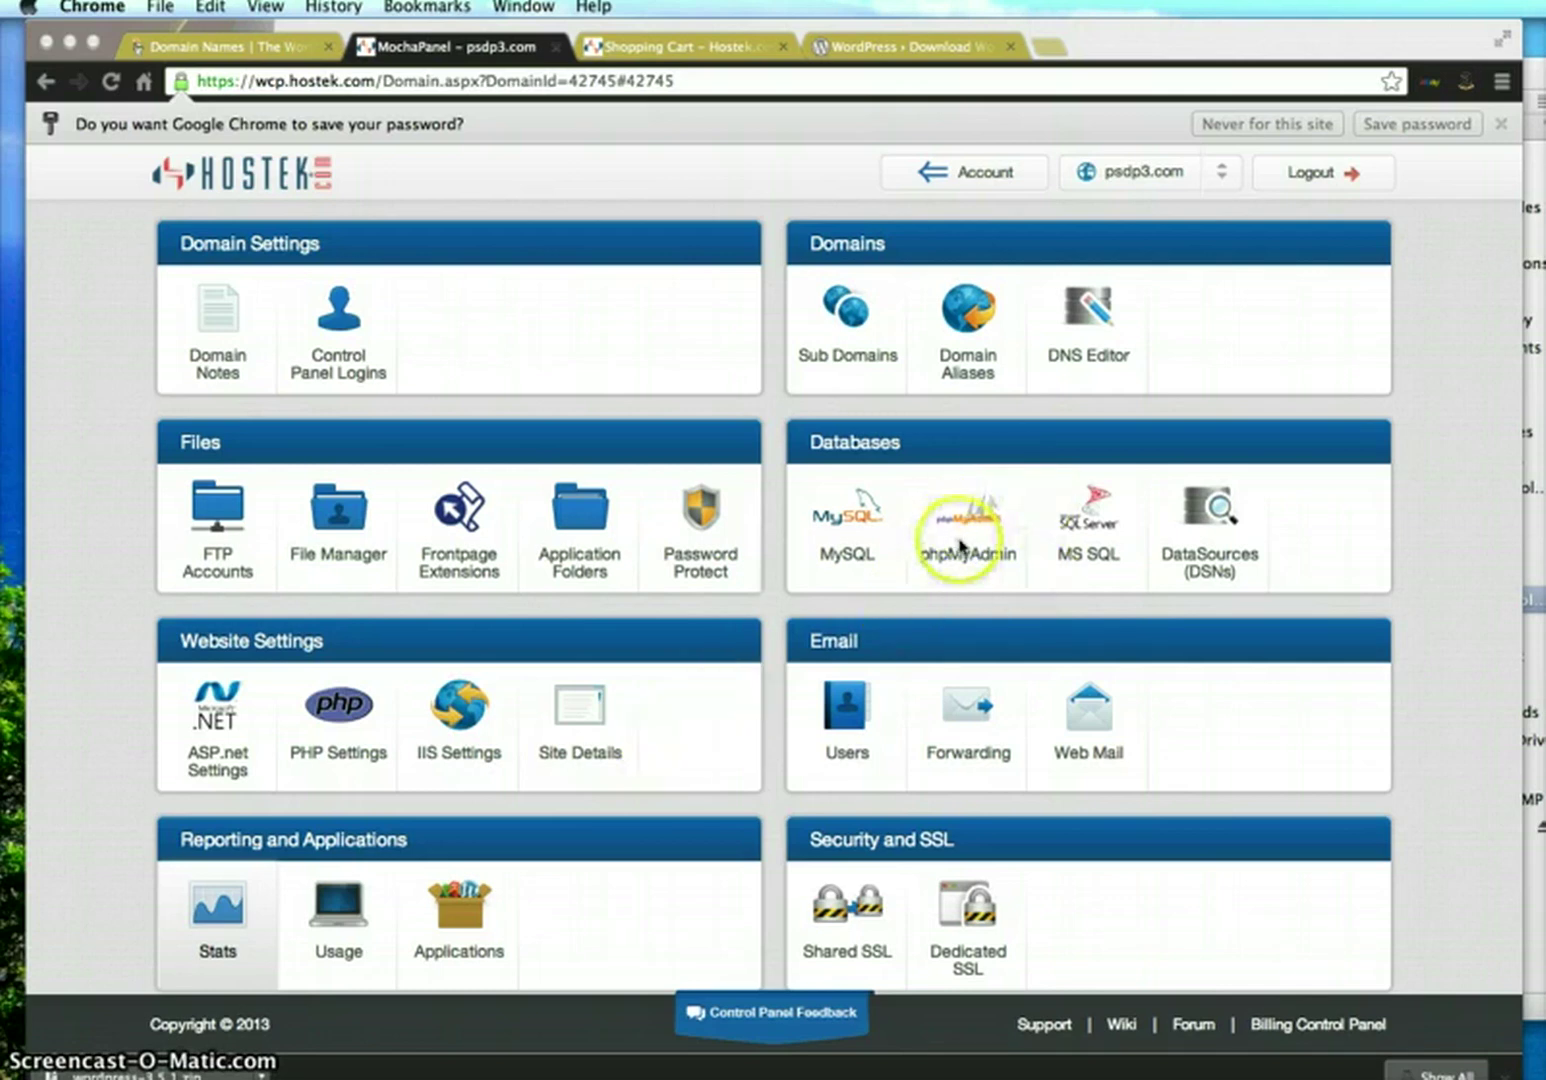
left_click(859, 534)
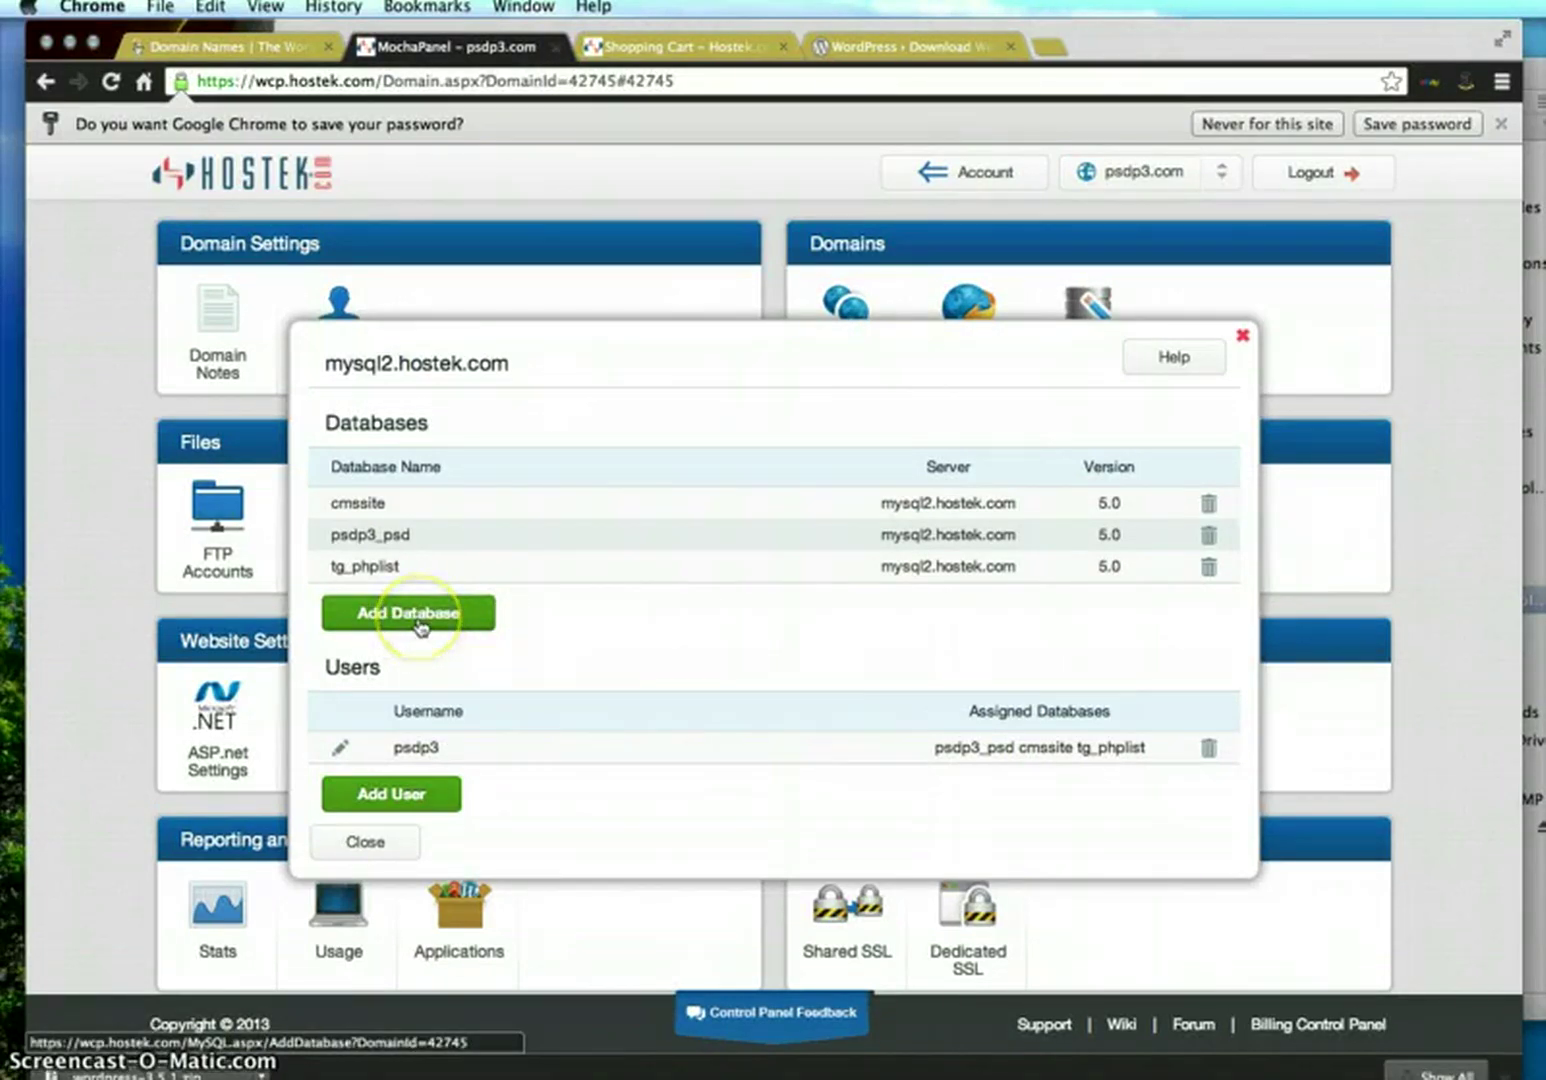
left_click(419, 622)
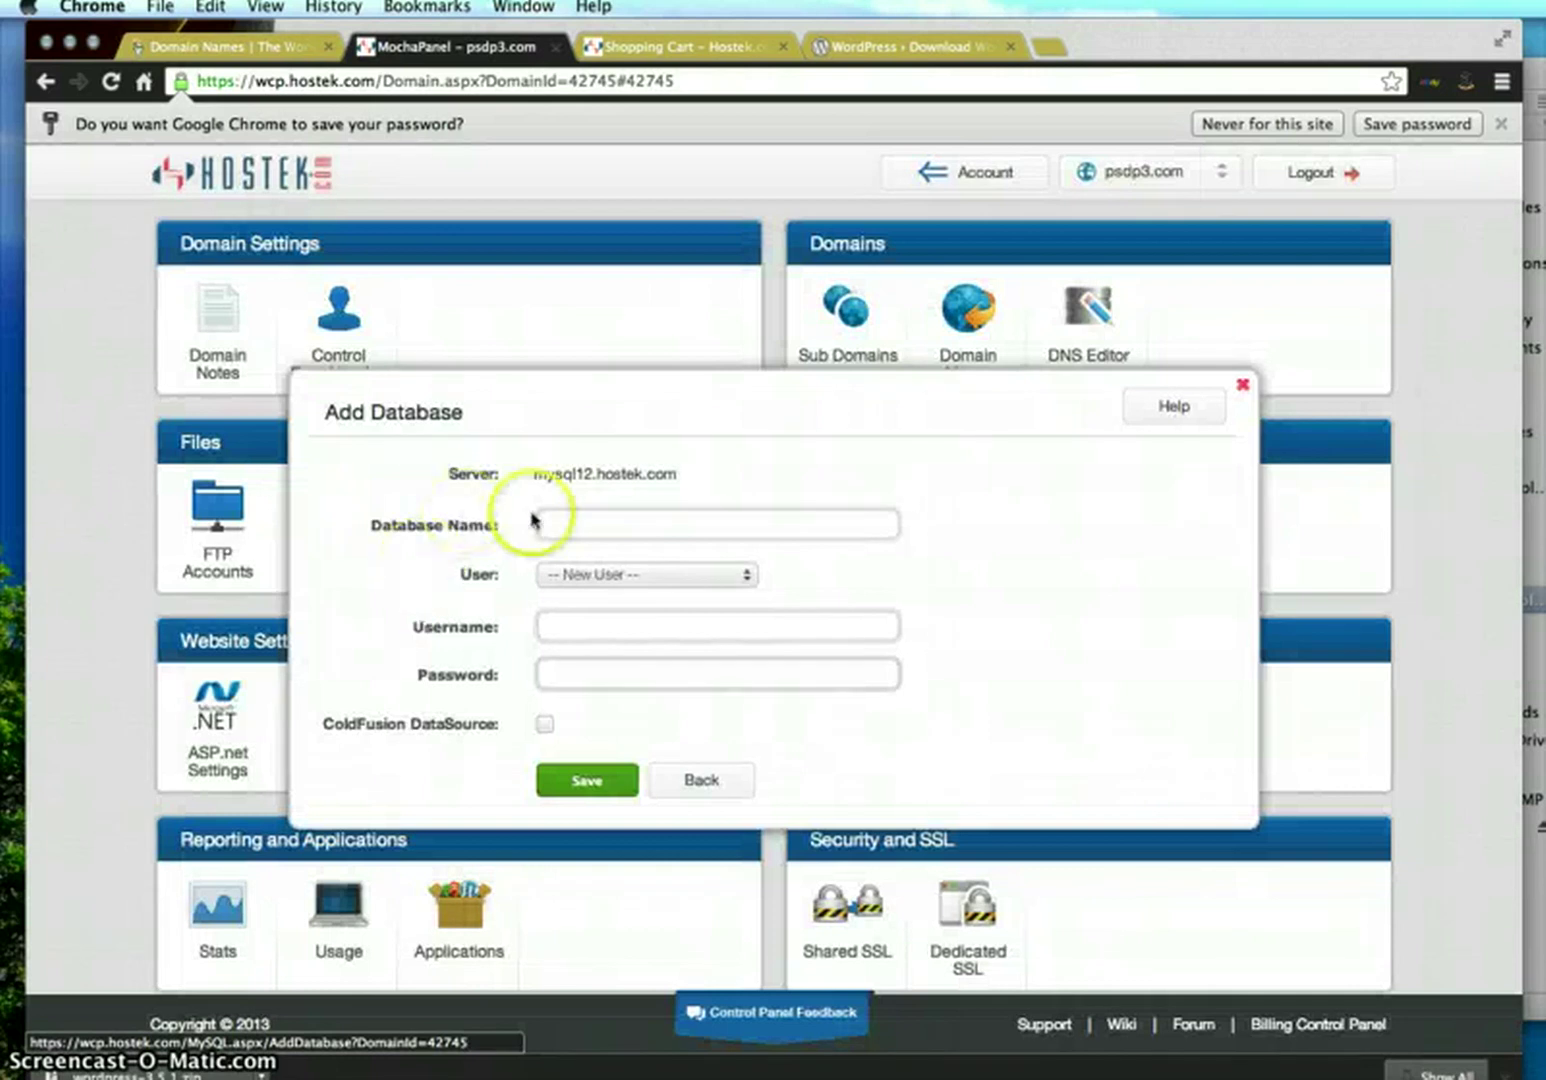
Enter 'test' as the database name, then start a new TextEdit document for notes
left_click(561, 523)
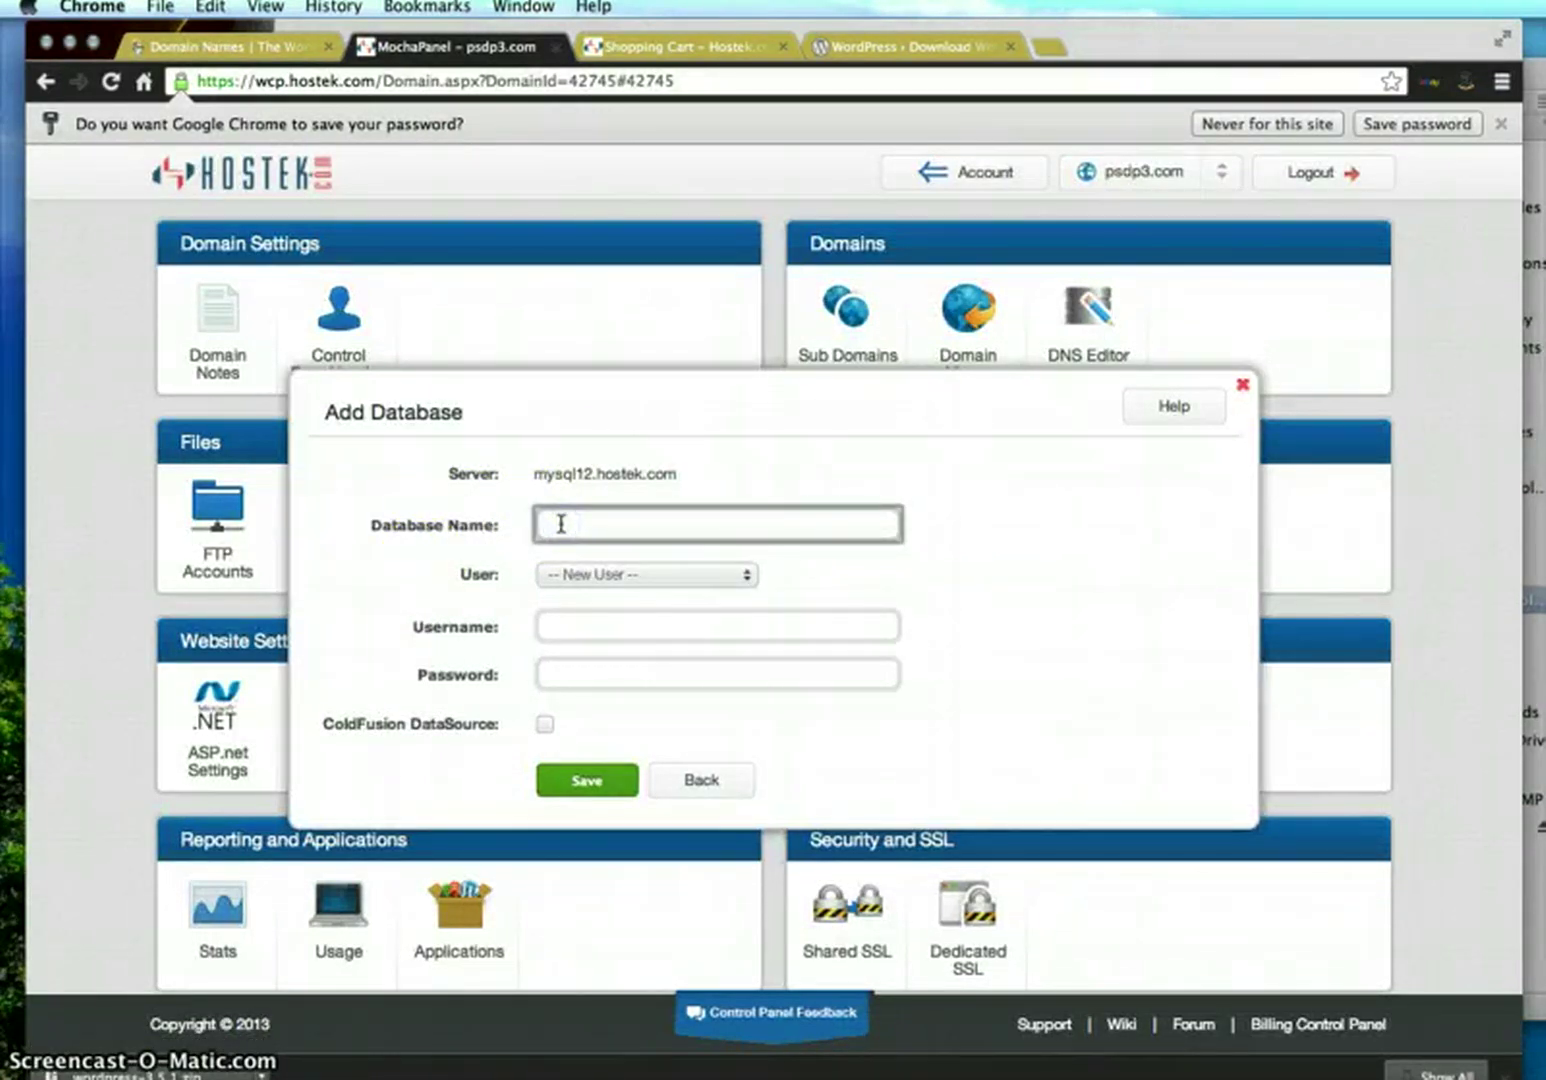
type("test")
key("super+Tab")
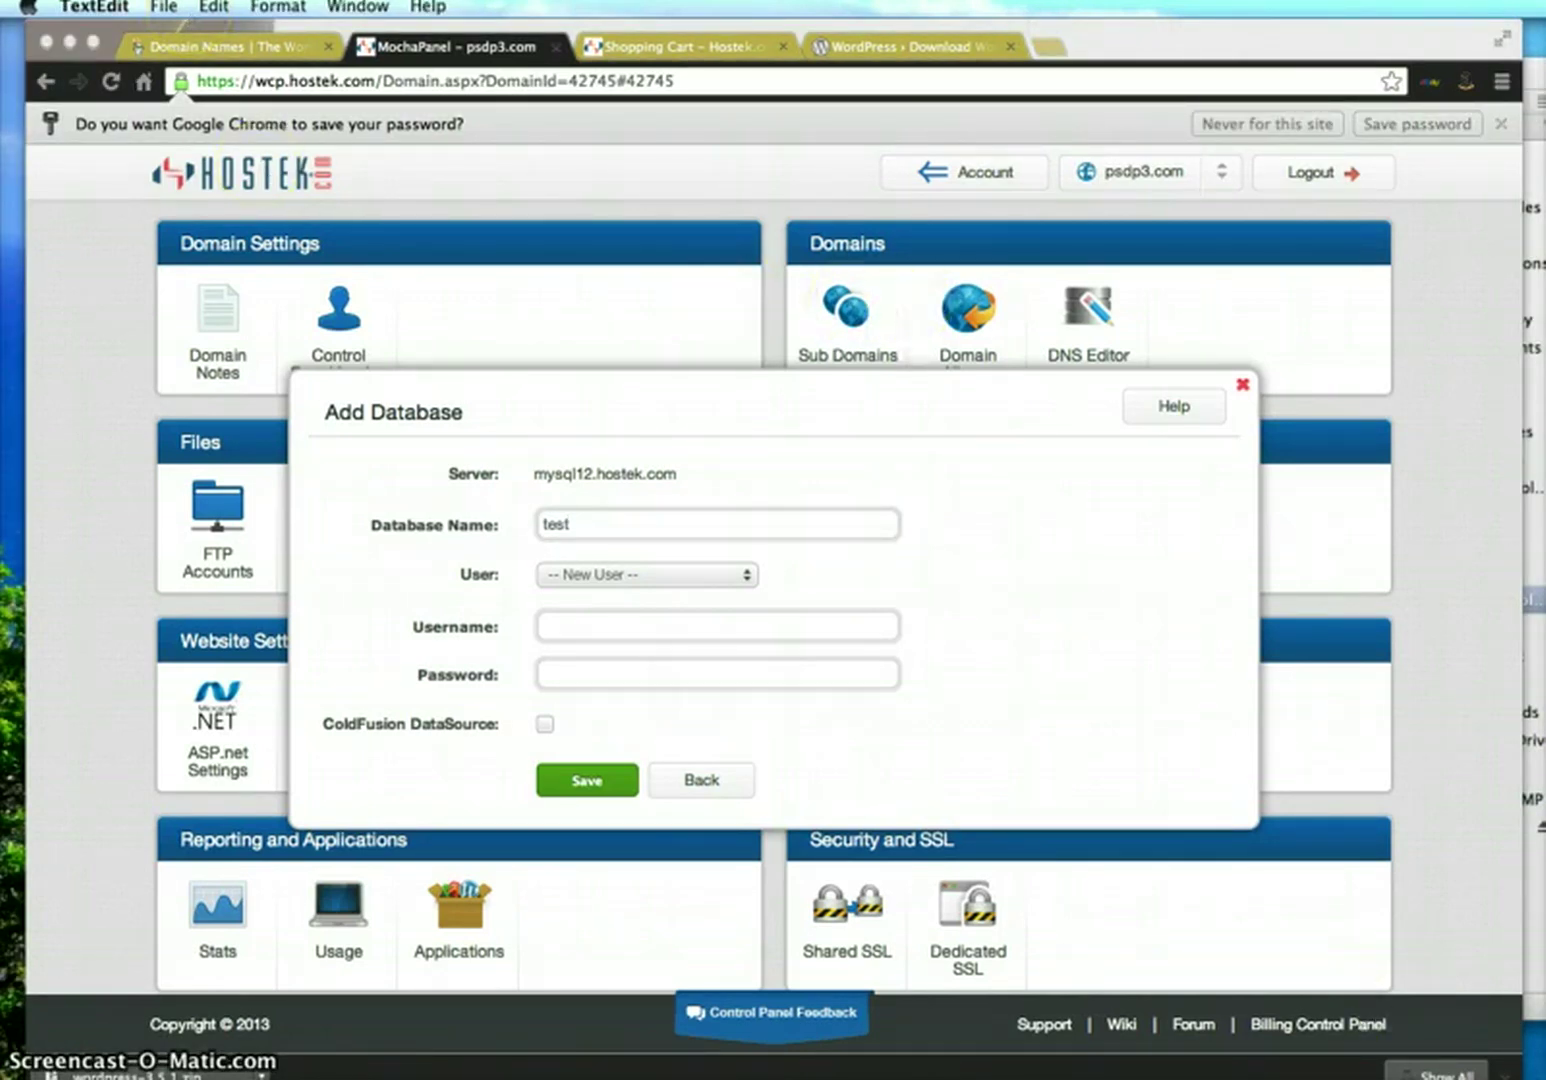
left_click(164, 7)
Create a new note beside the Add Database form and type 'db name: test'
left_click(170, 10)
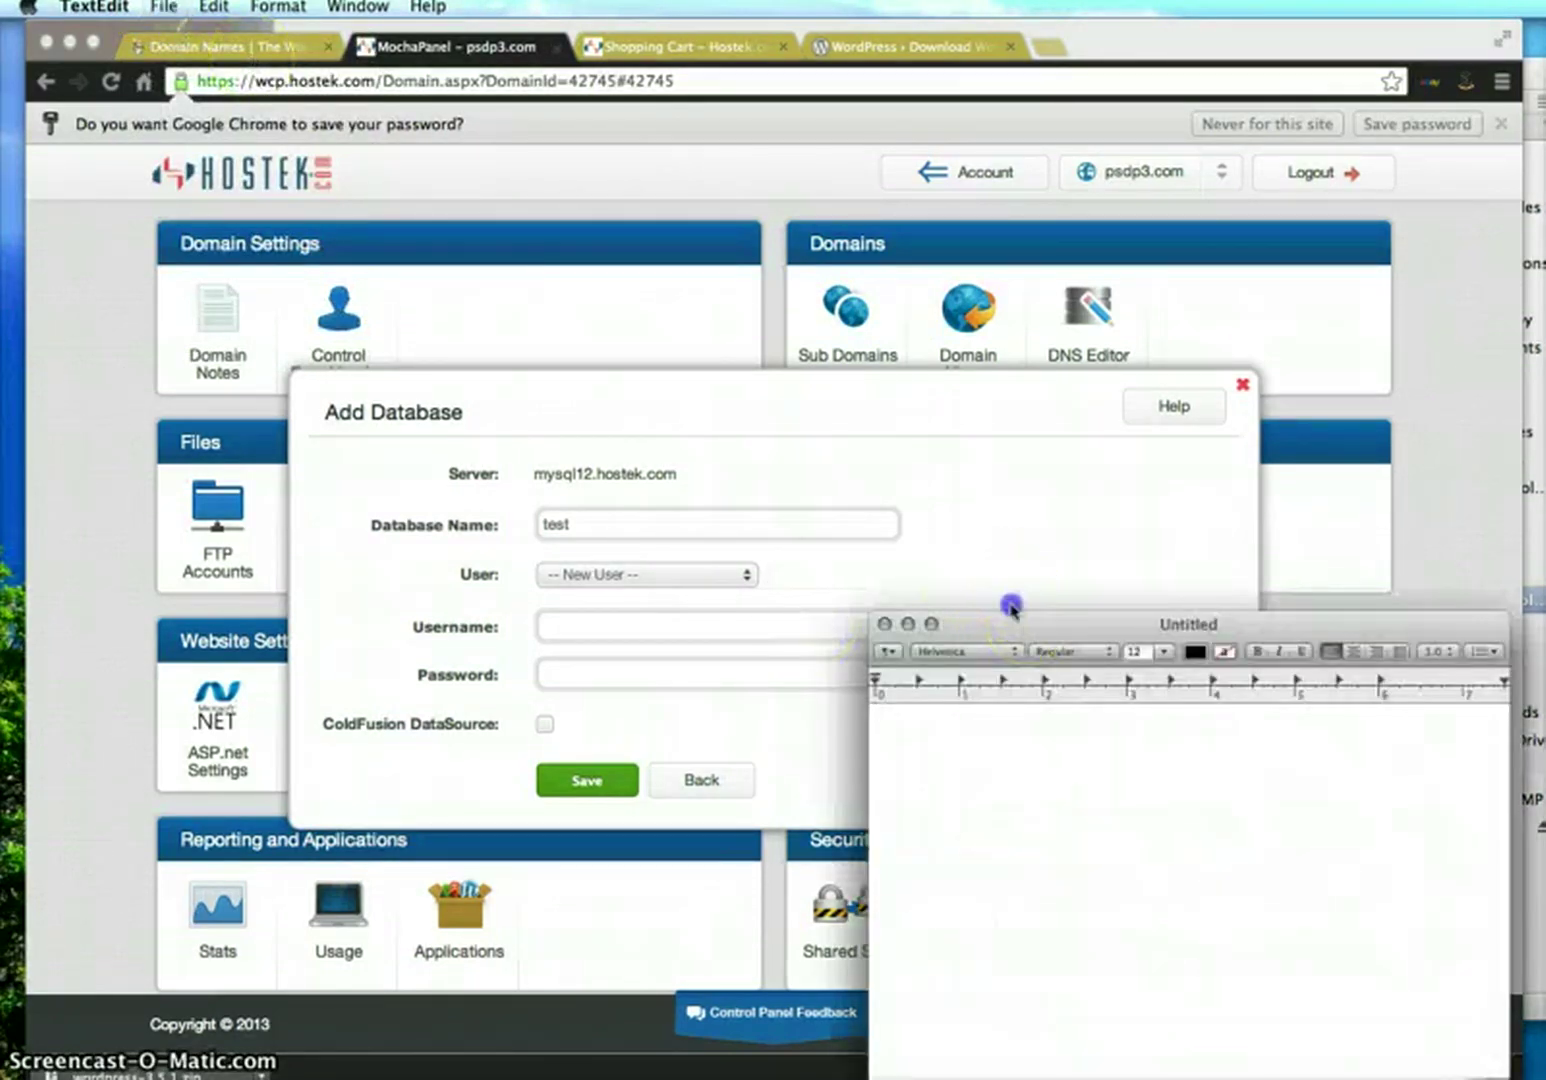
left_click_drag(1011, 607, 925, 166)
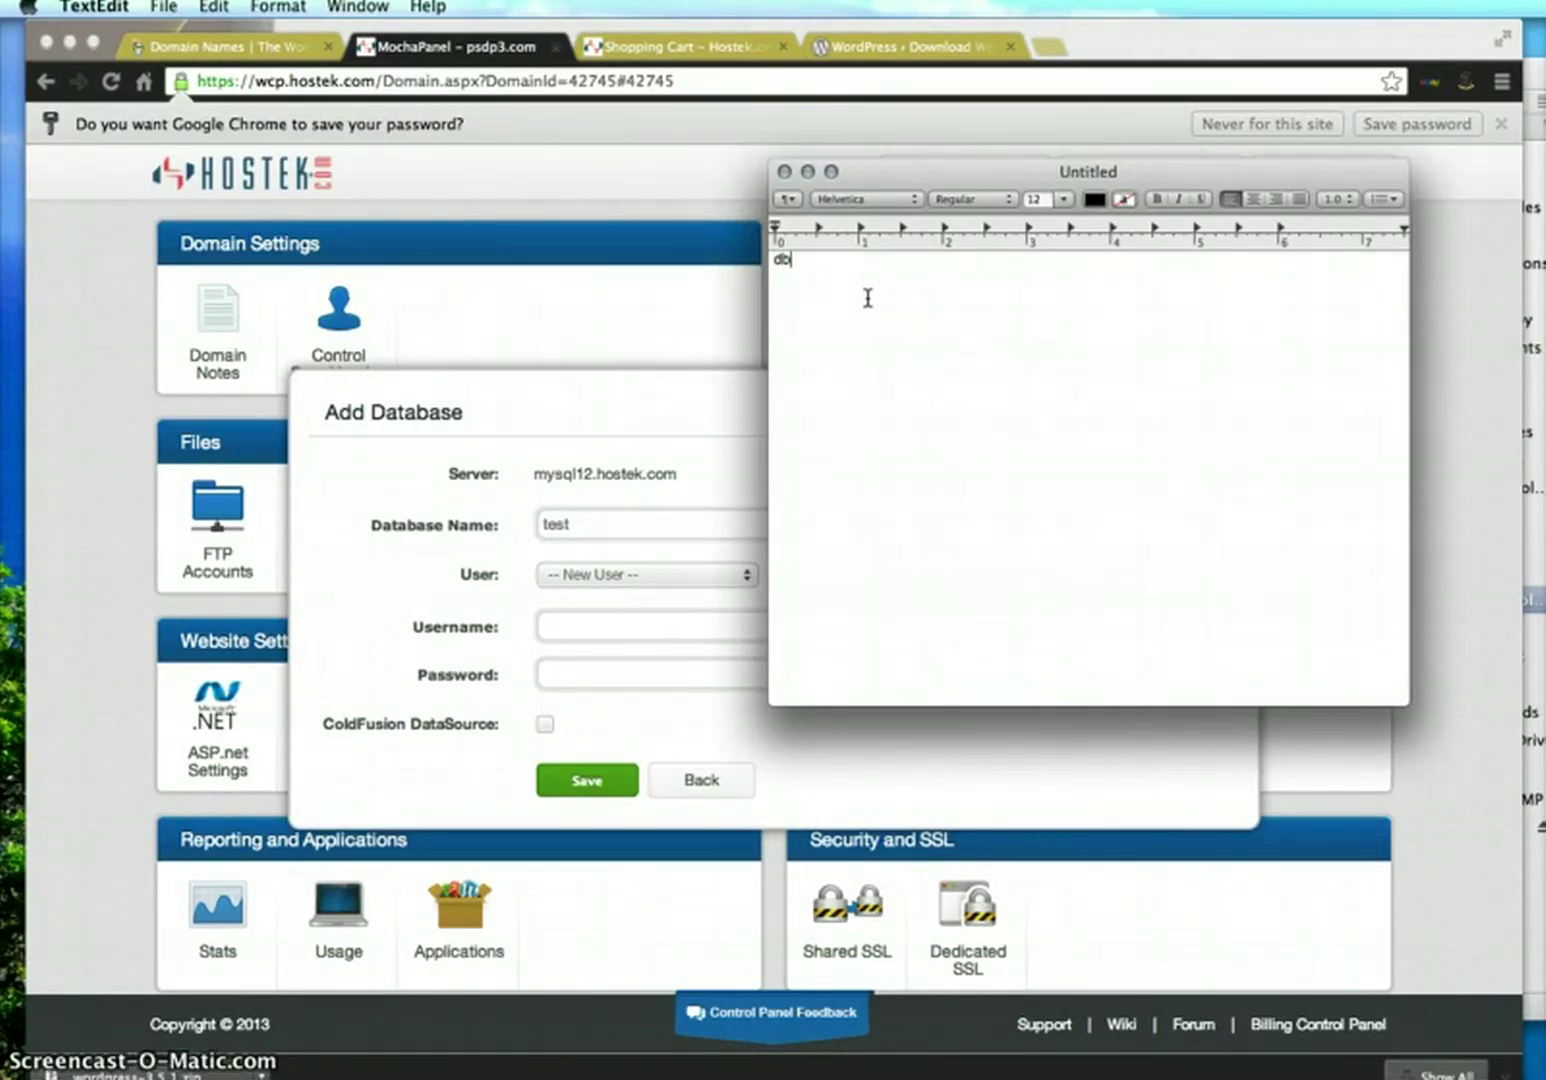
type("me: test")
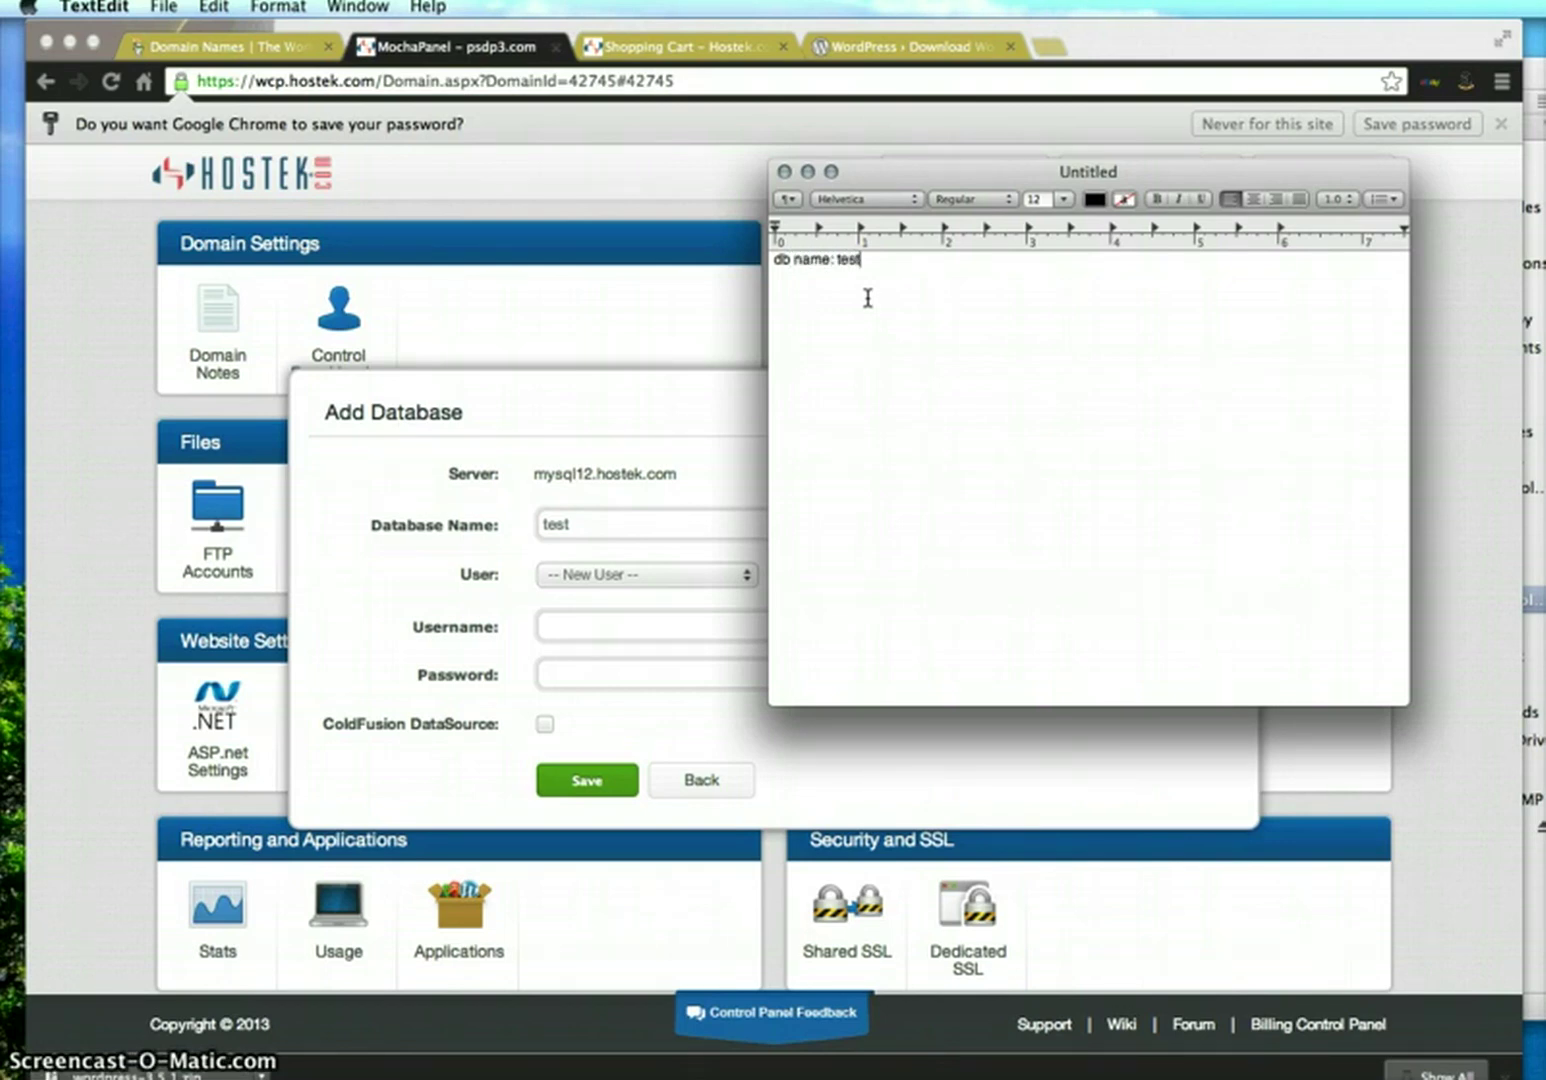
Copy the server name mysql12.hostek.com from the form and paste it after 'server:' in the note
left_click(627, 430)
left_click(623, 420)
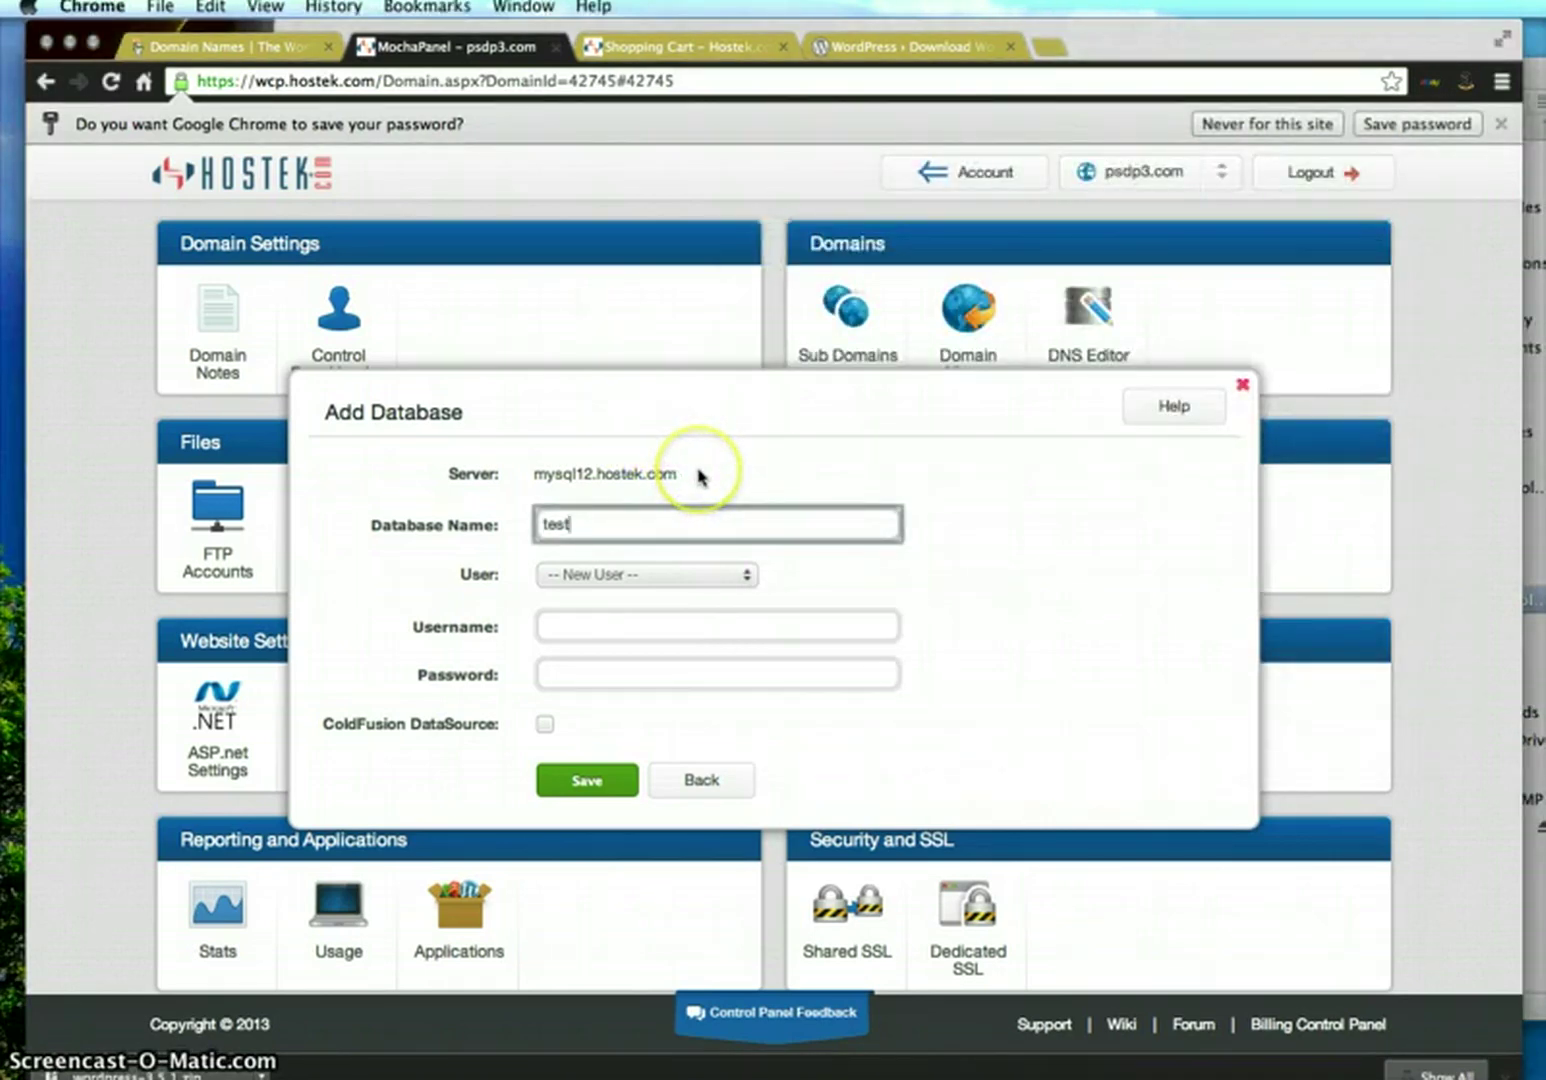
left_click_drag(678, 474, 537, 475)
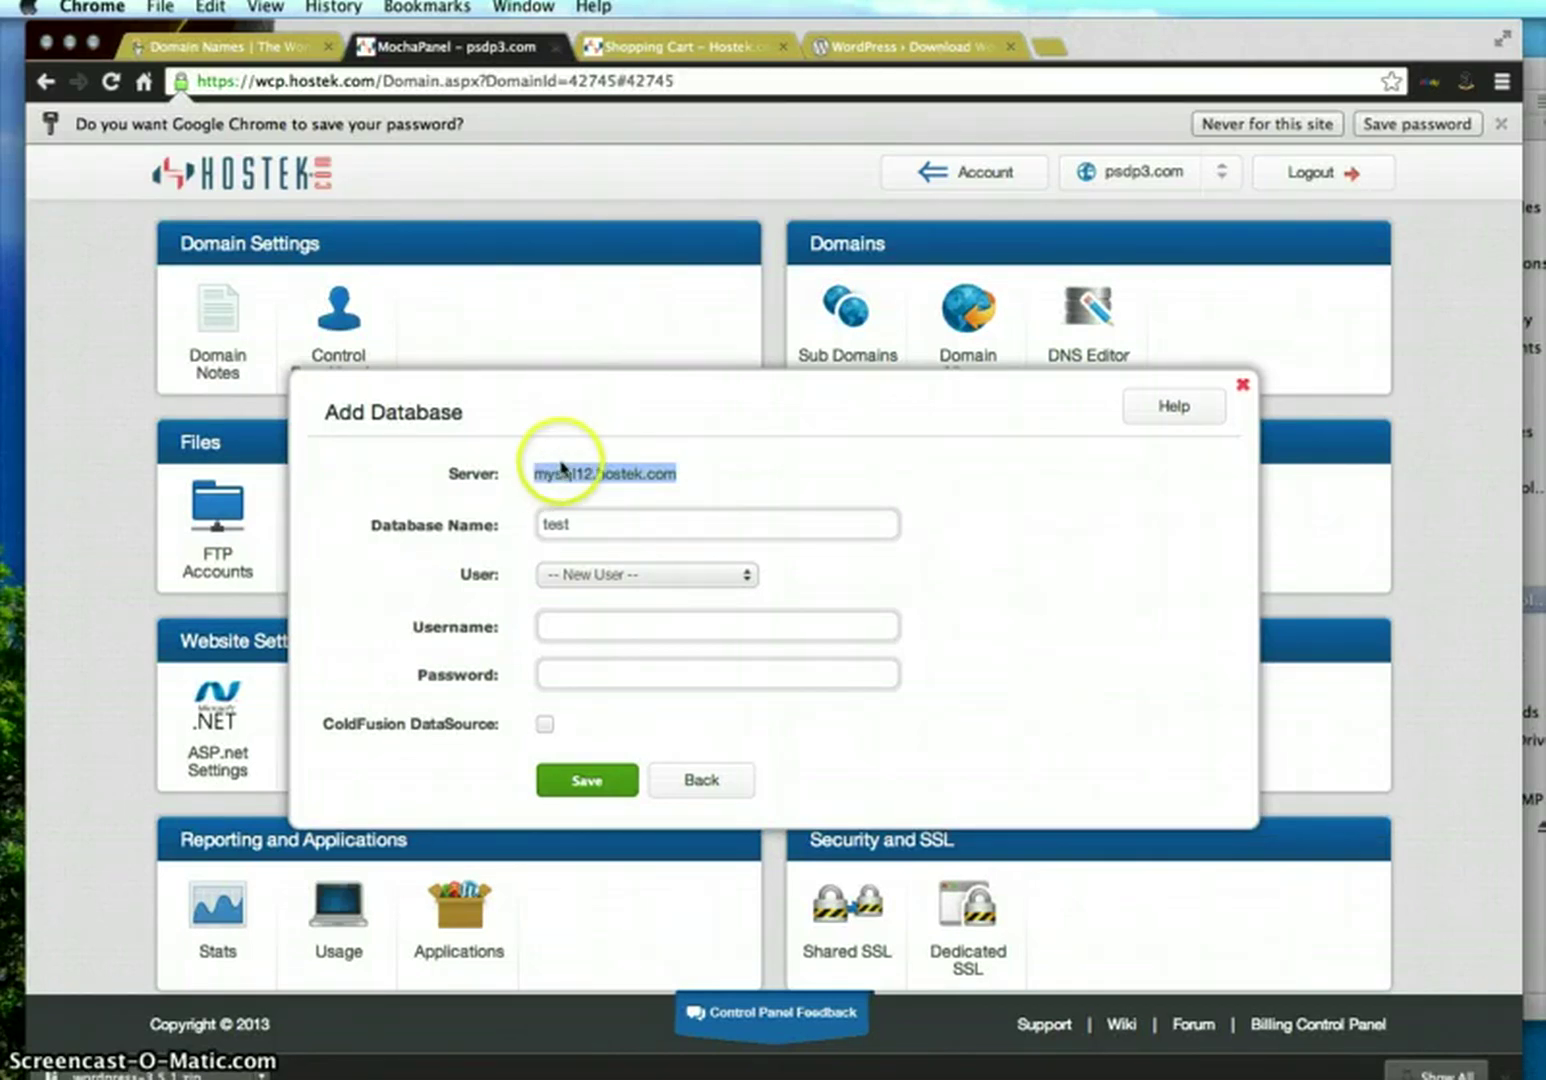
left_click_drag(1098, 46, 1139, 28)
key("super+Tab")
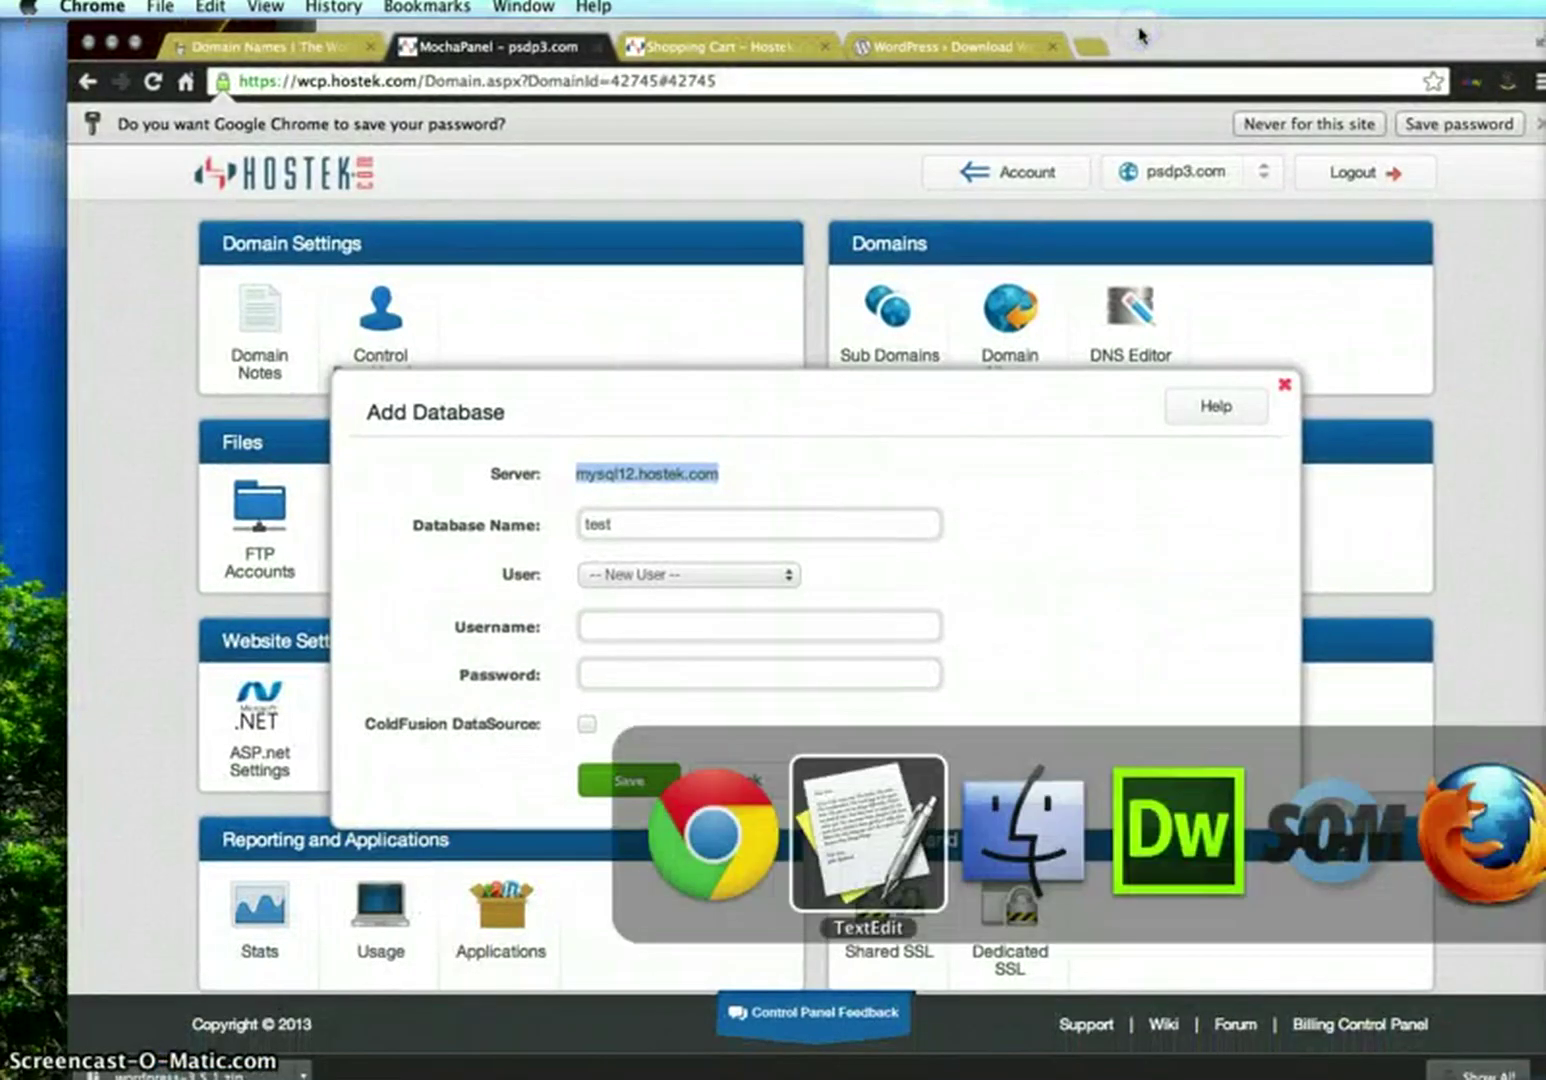
left_click(1097, 276)
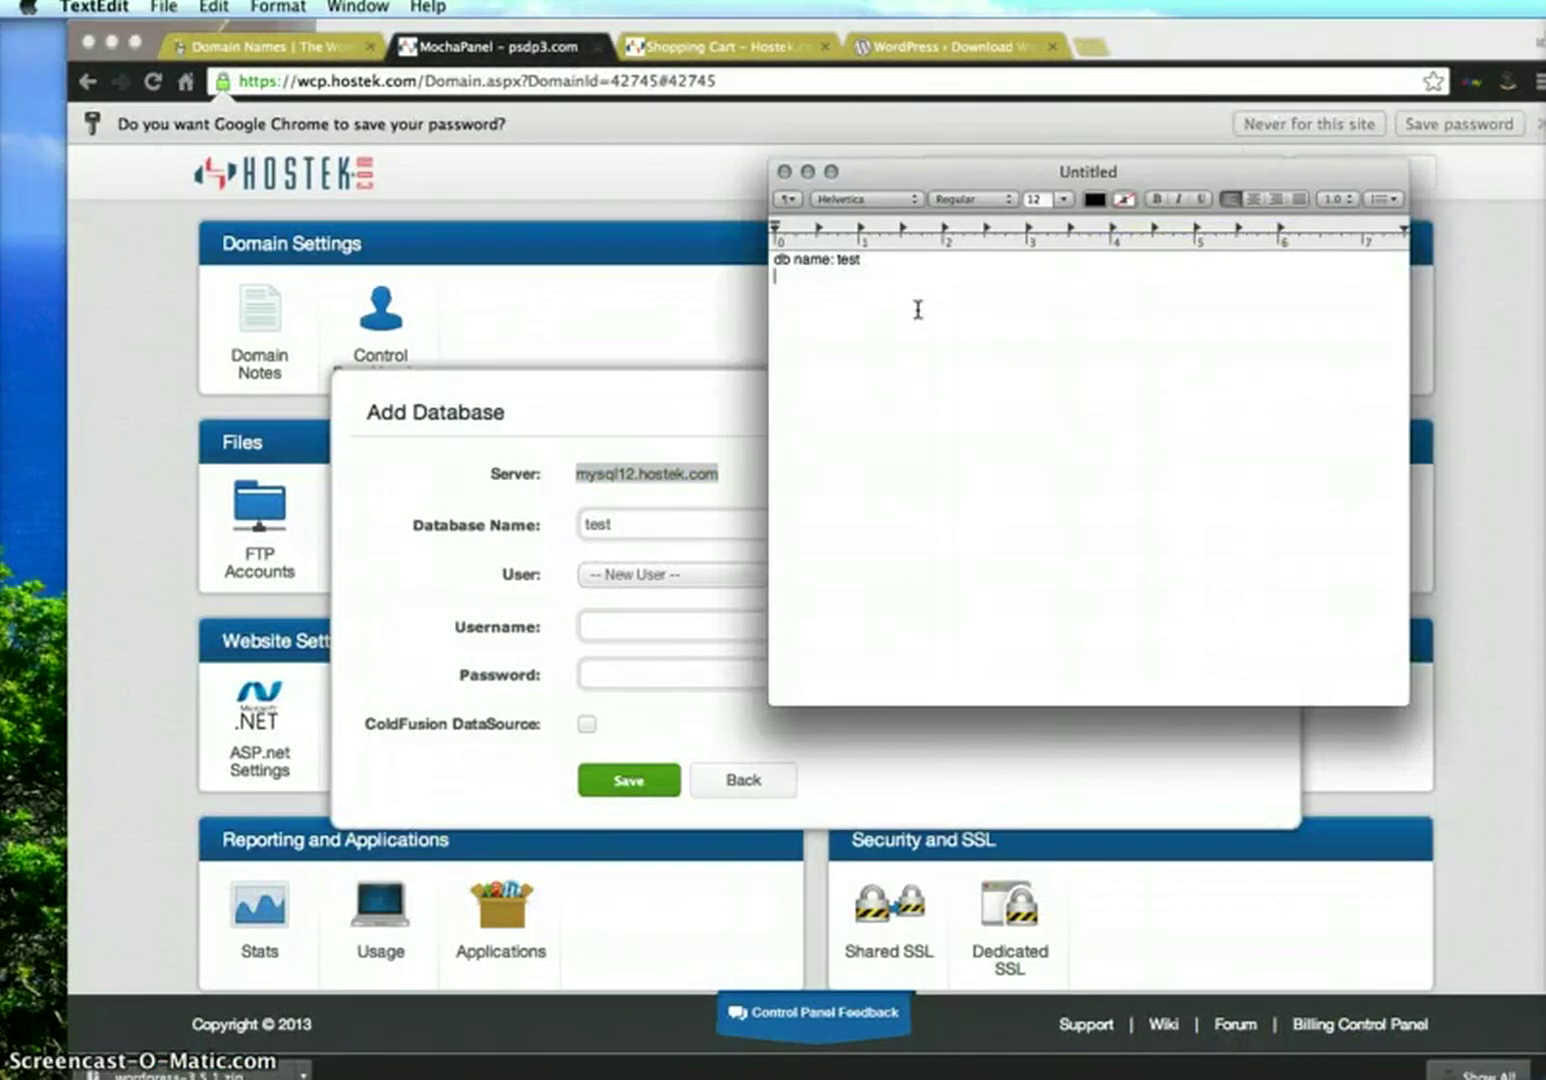
type("server:")
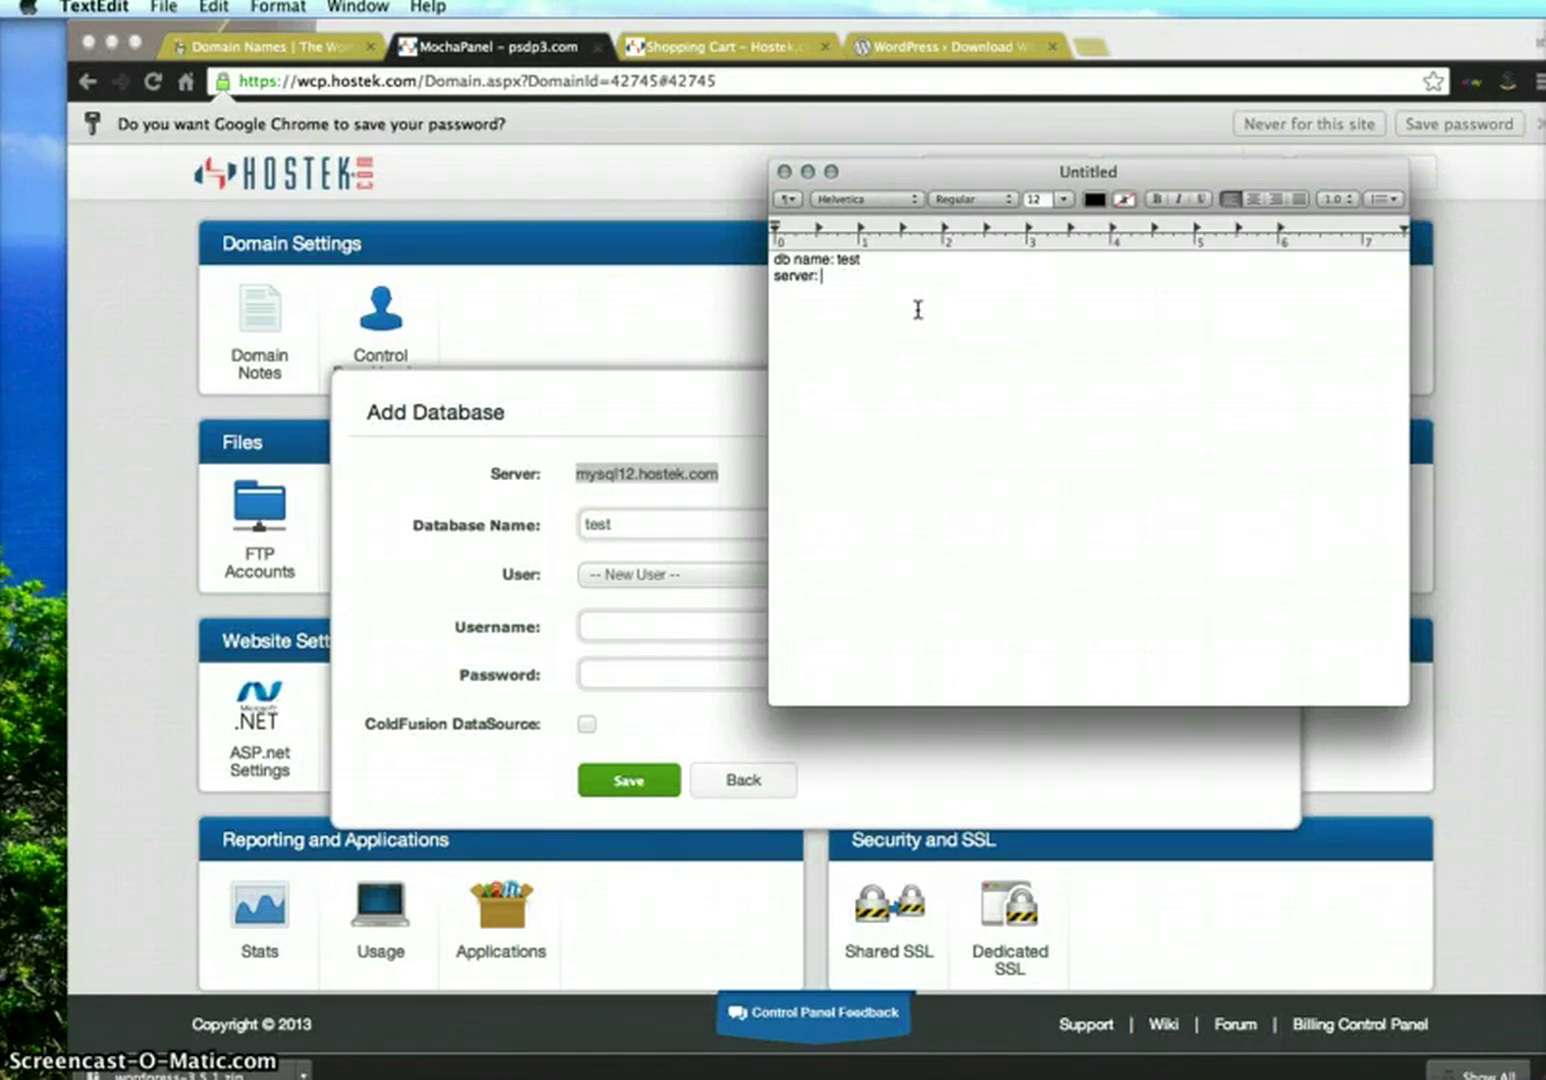
key("super+v")
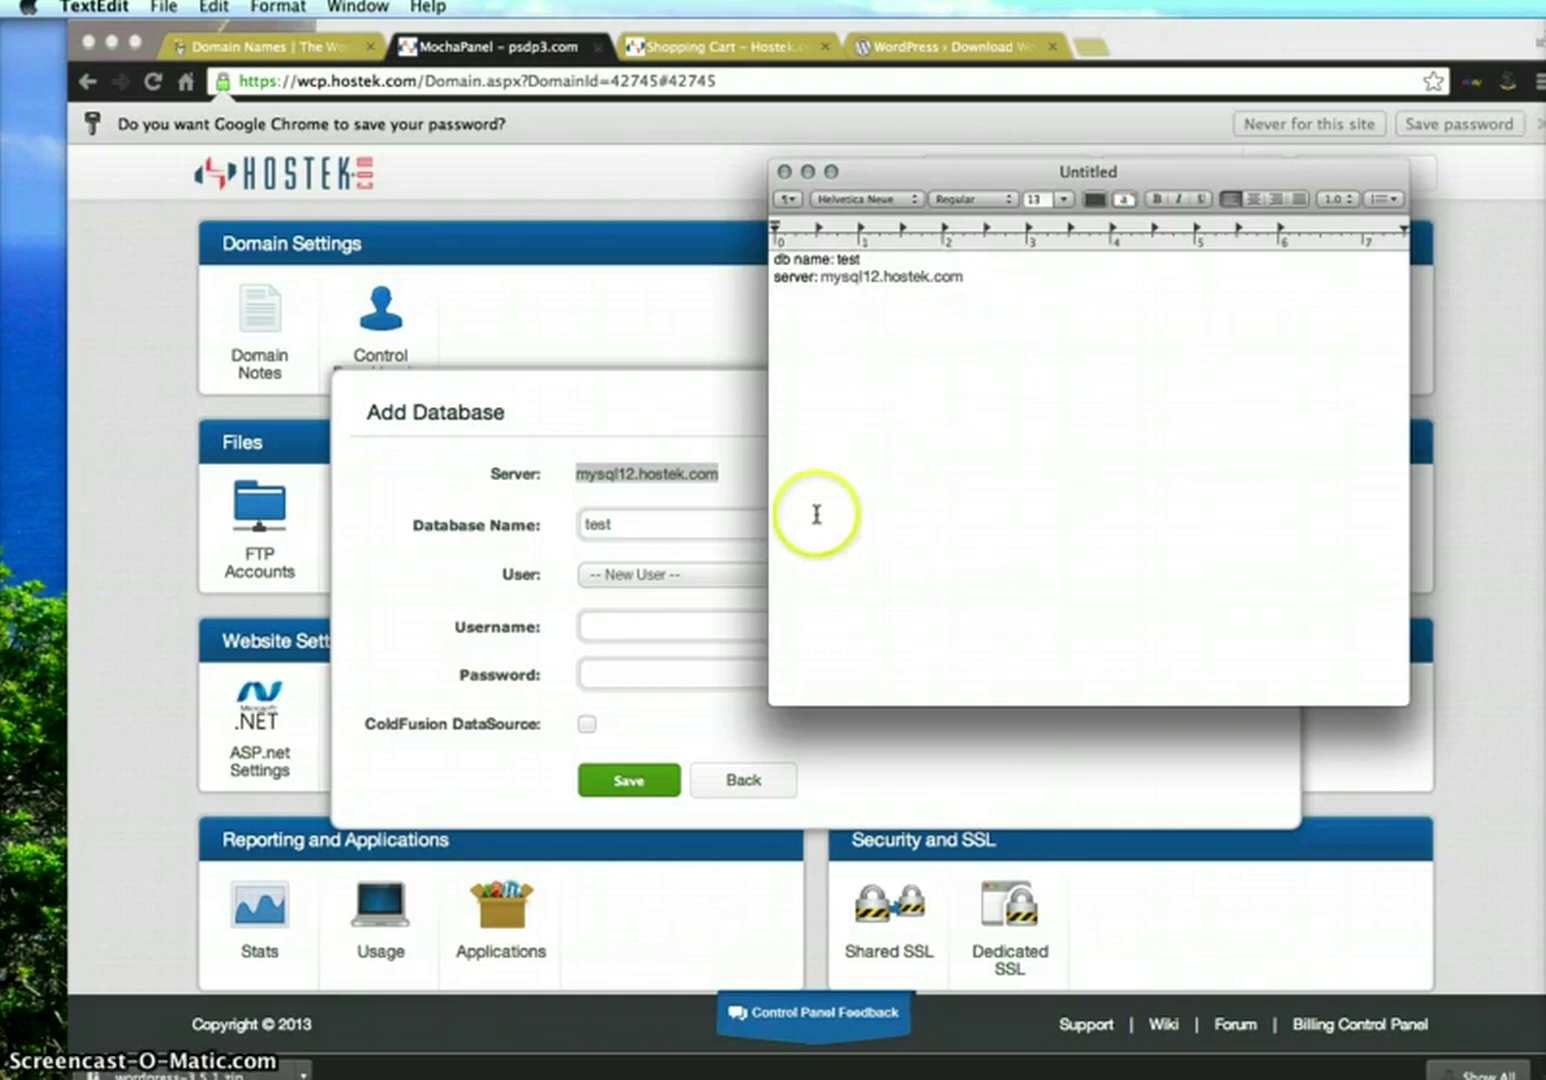
left_click(637, 677)
Choose New User, enter a username and password, and save the database
left_click(666, 578)
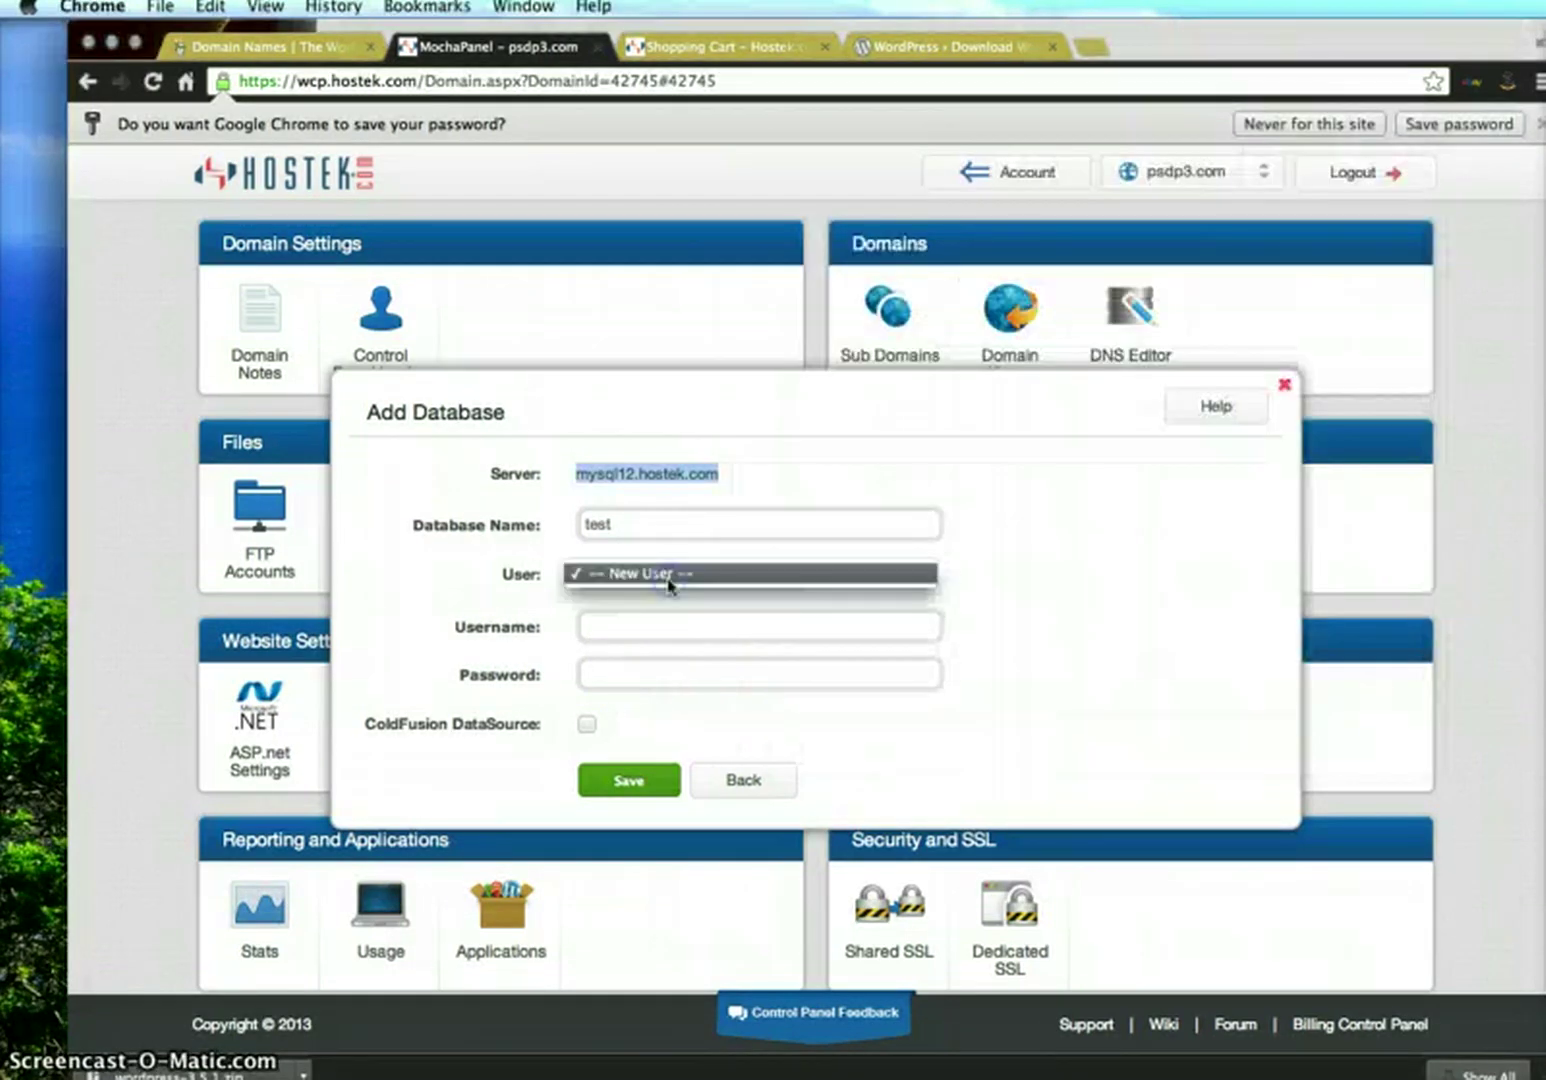
left_click(668, 578)
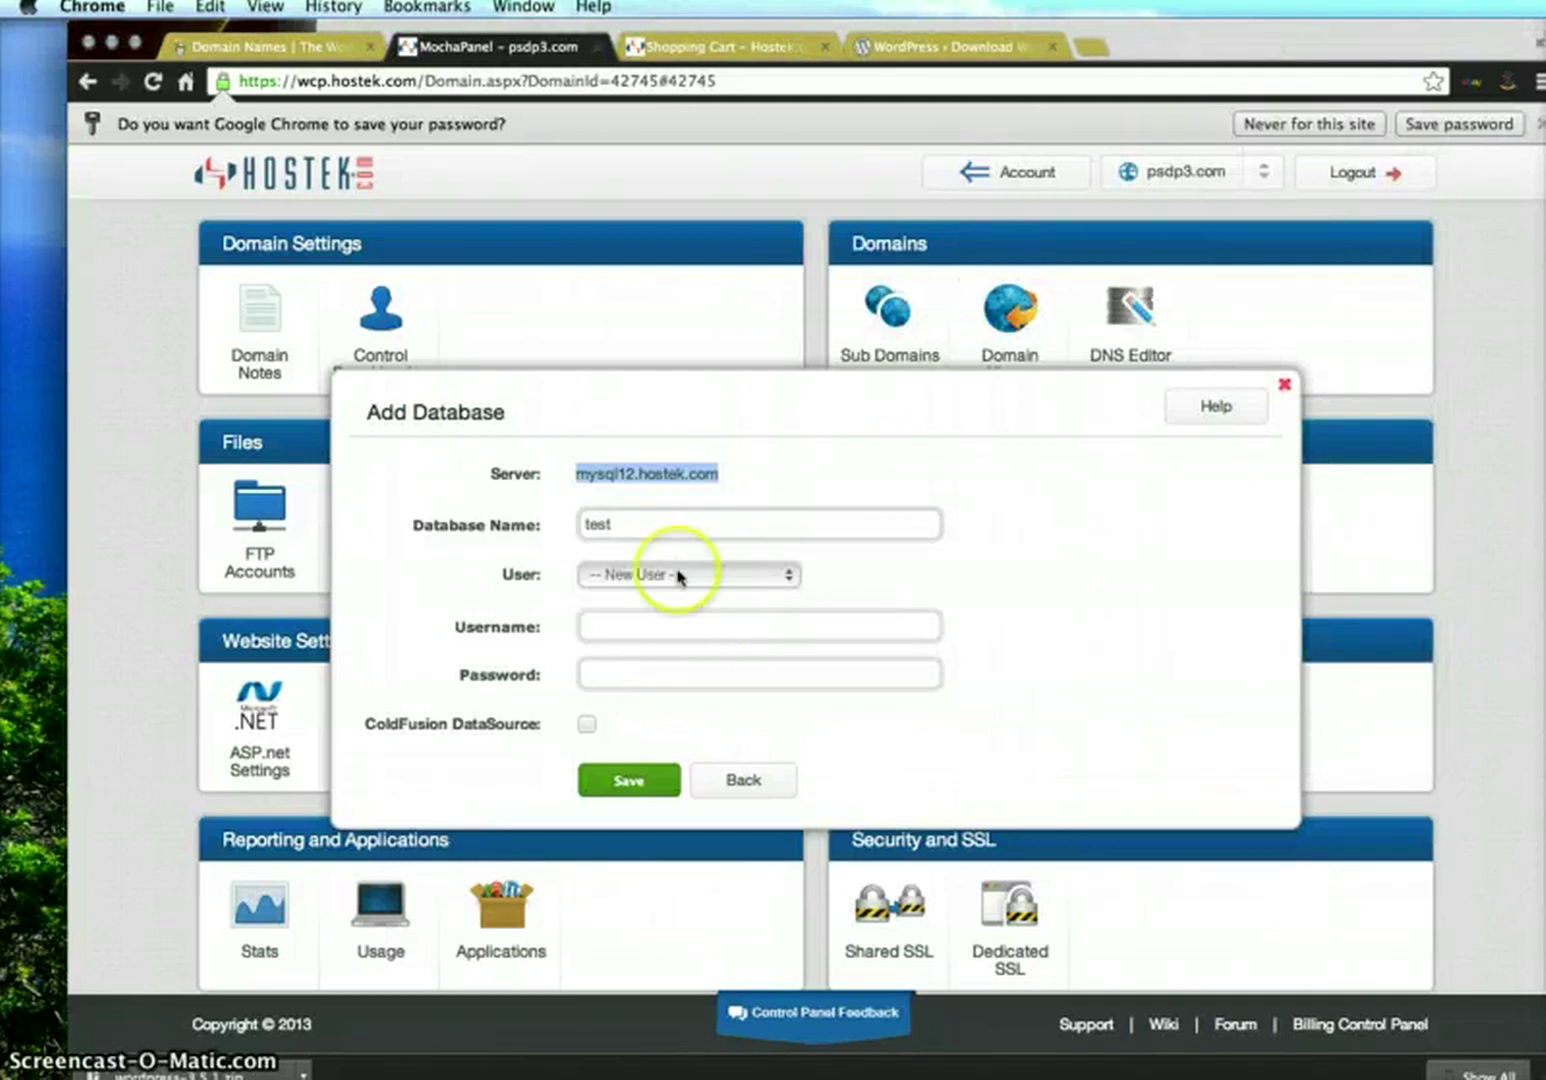
left_click(685, 578)
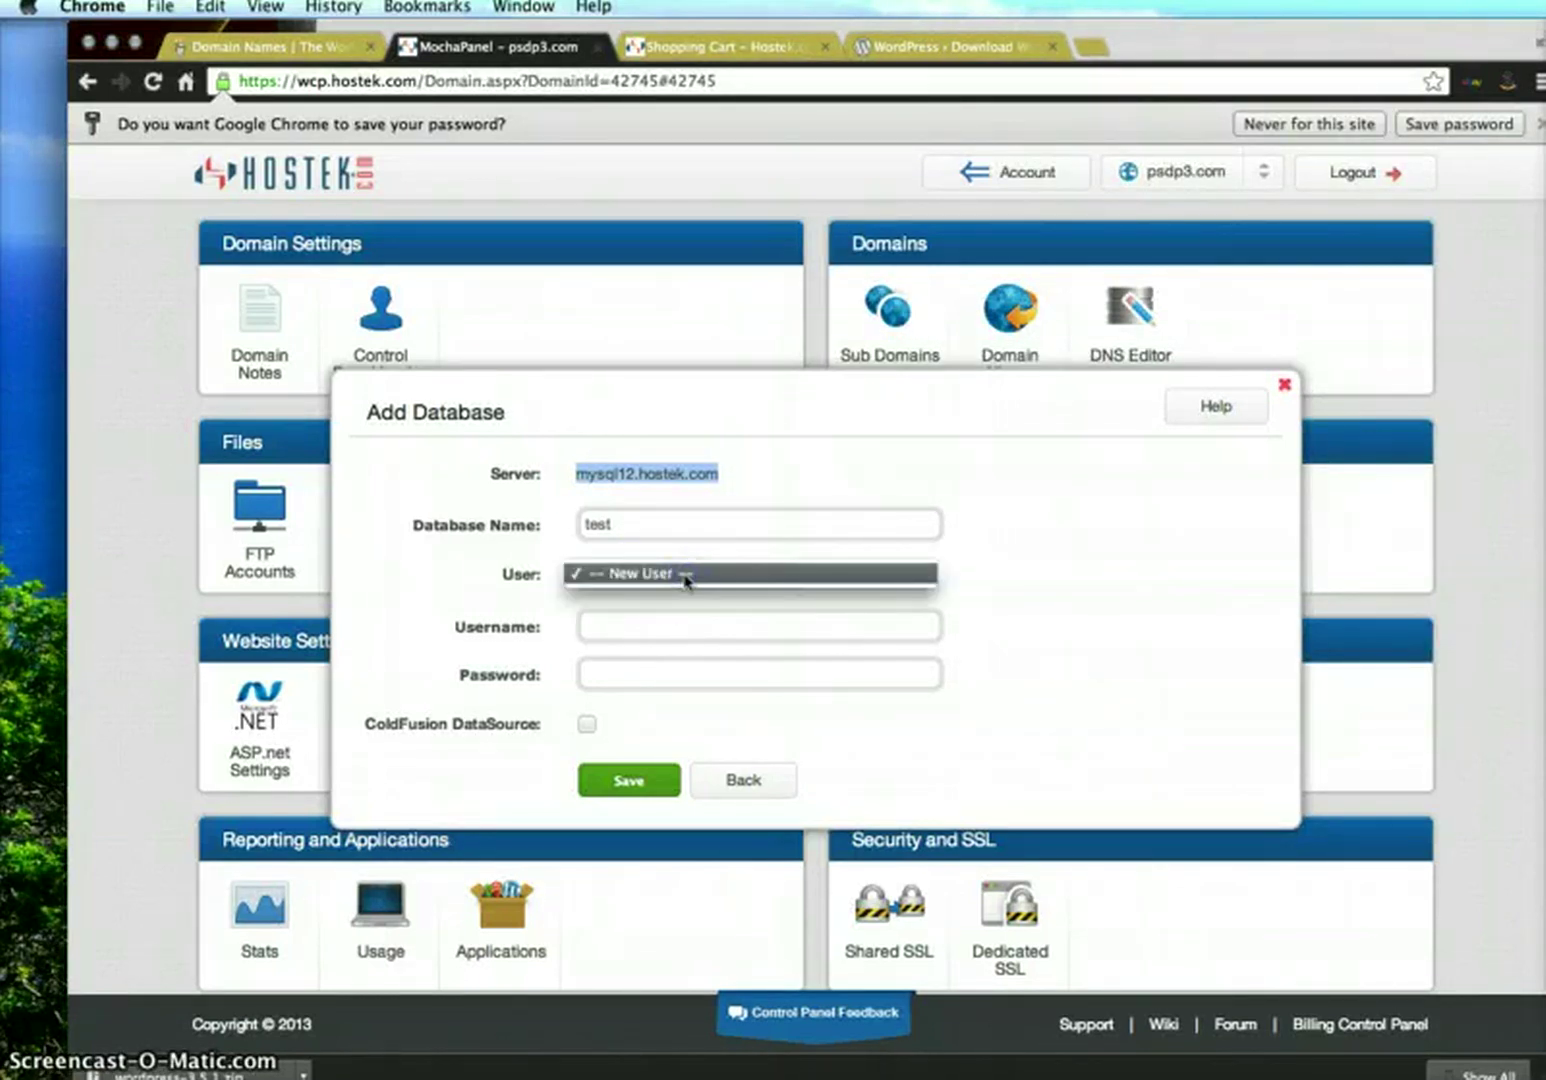
left_click(686, 578)
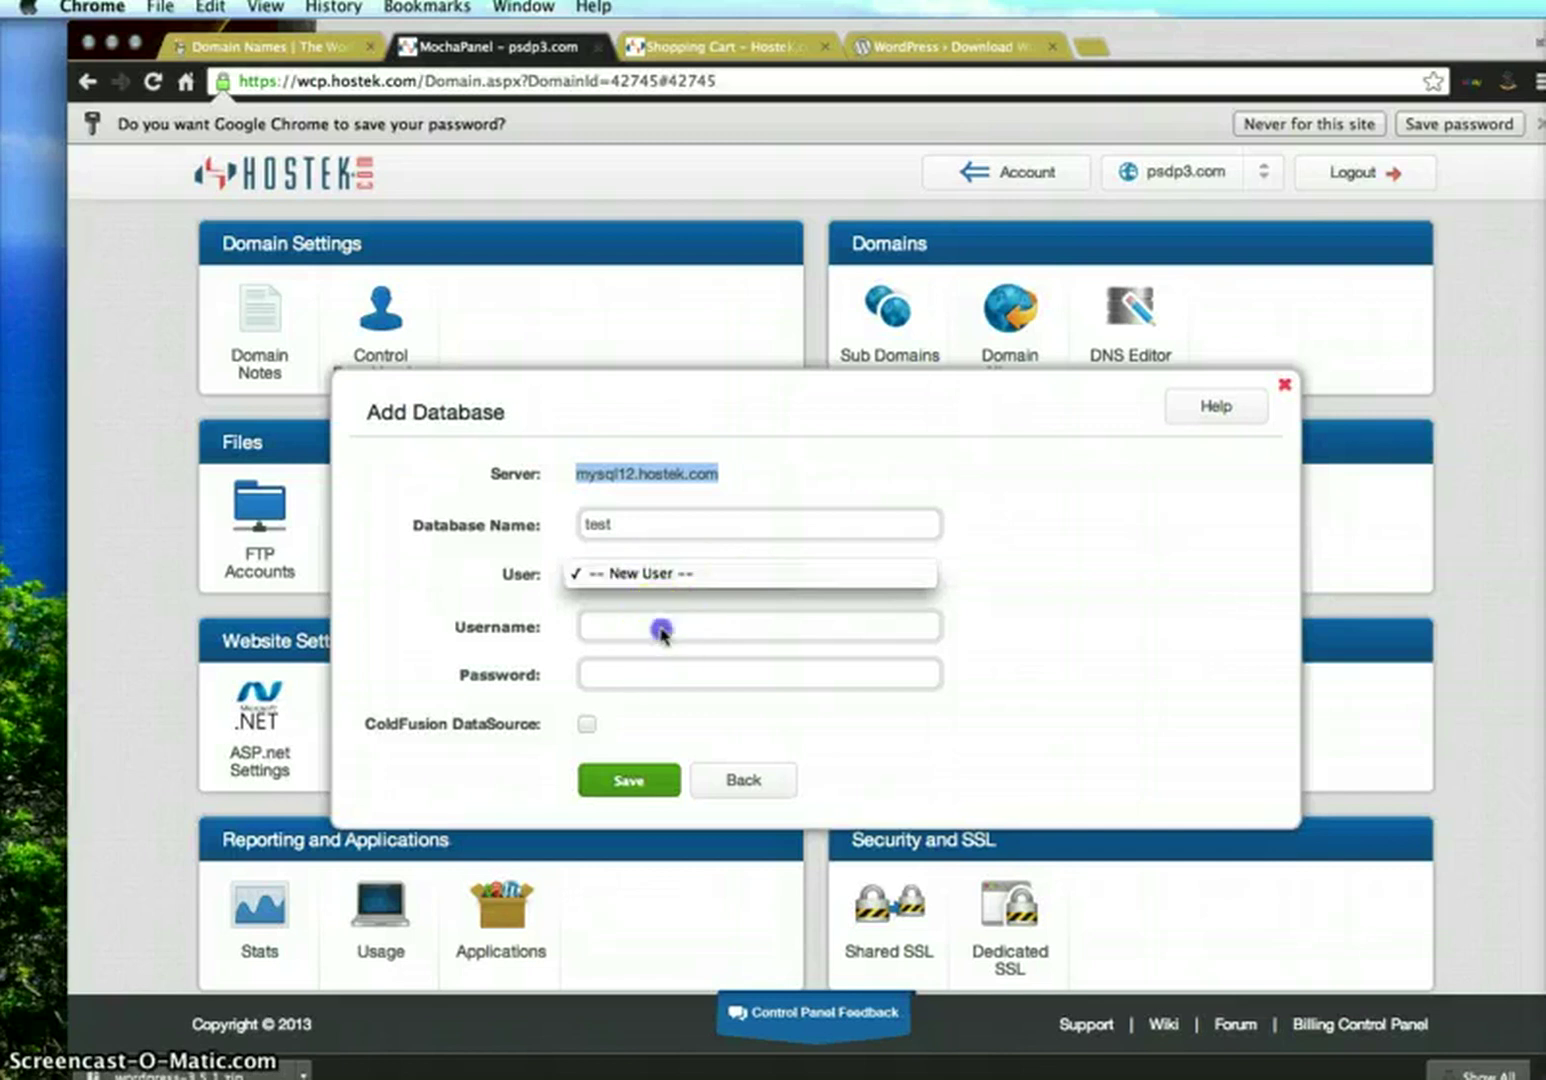
left_click(660, 624)
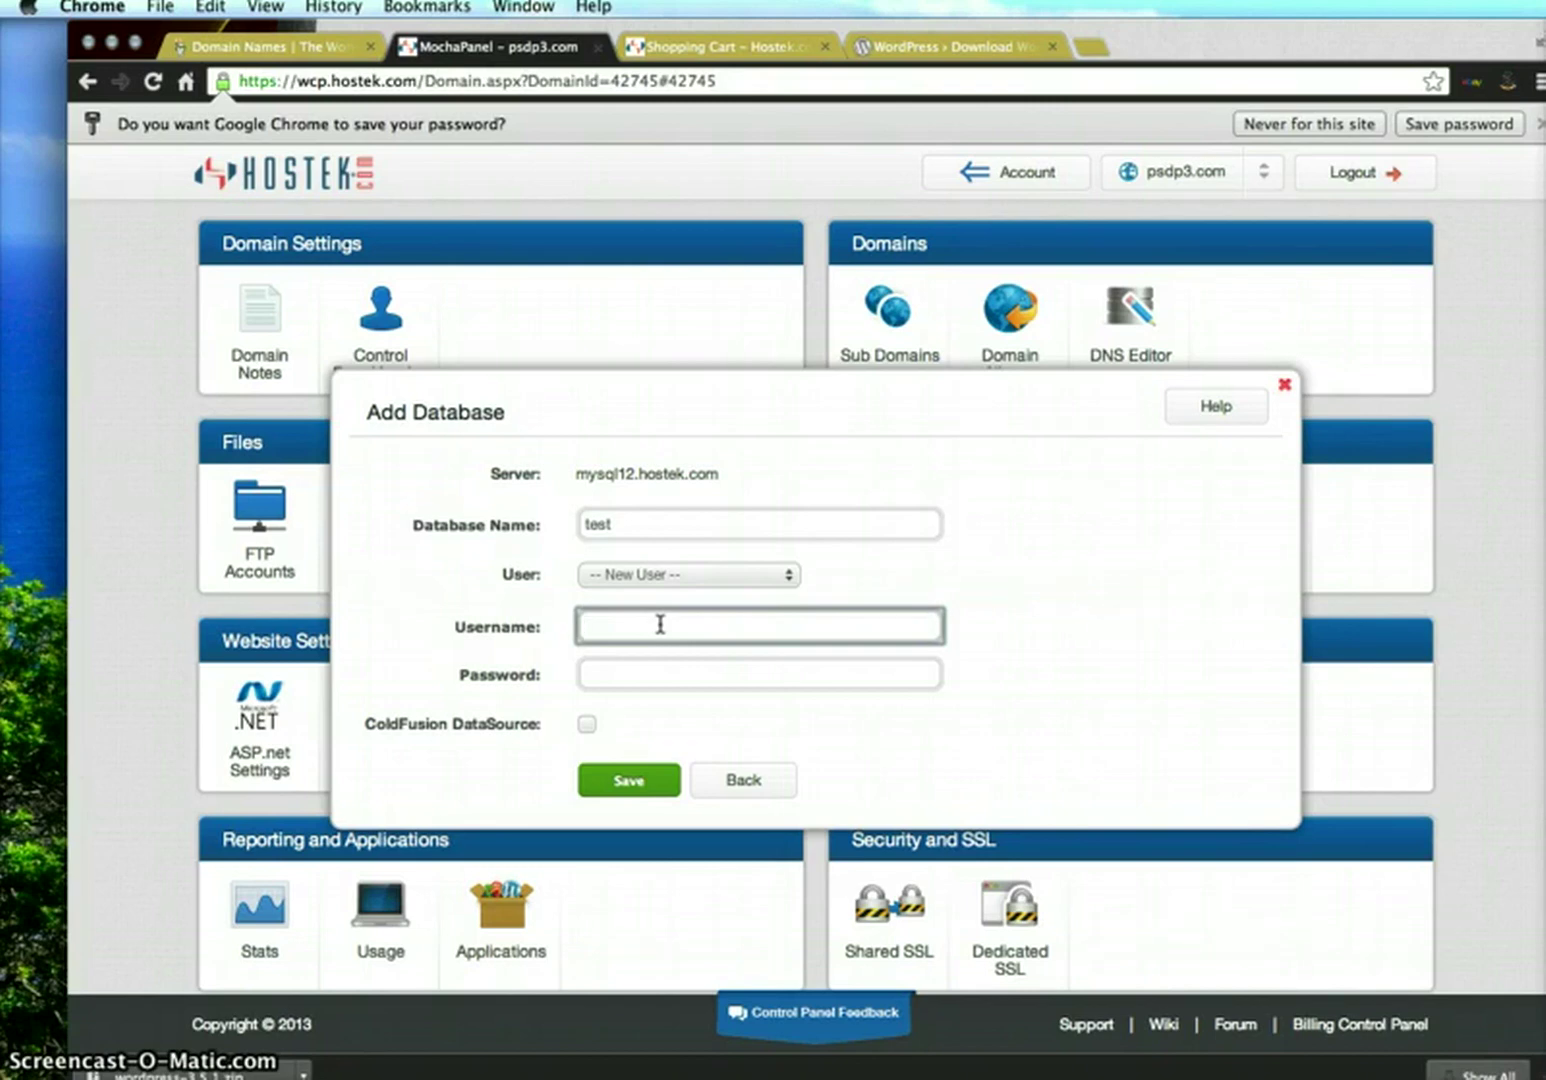
type("psdp3")
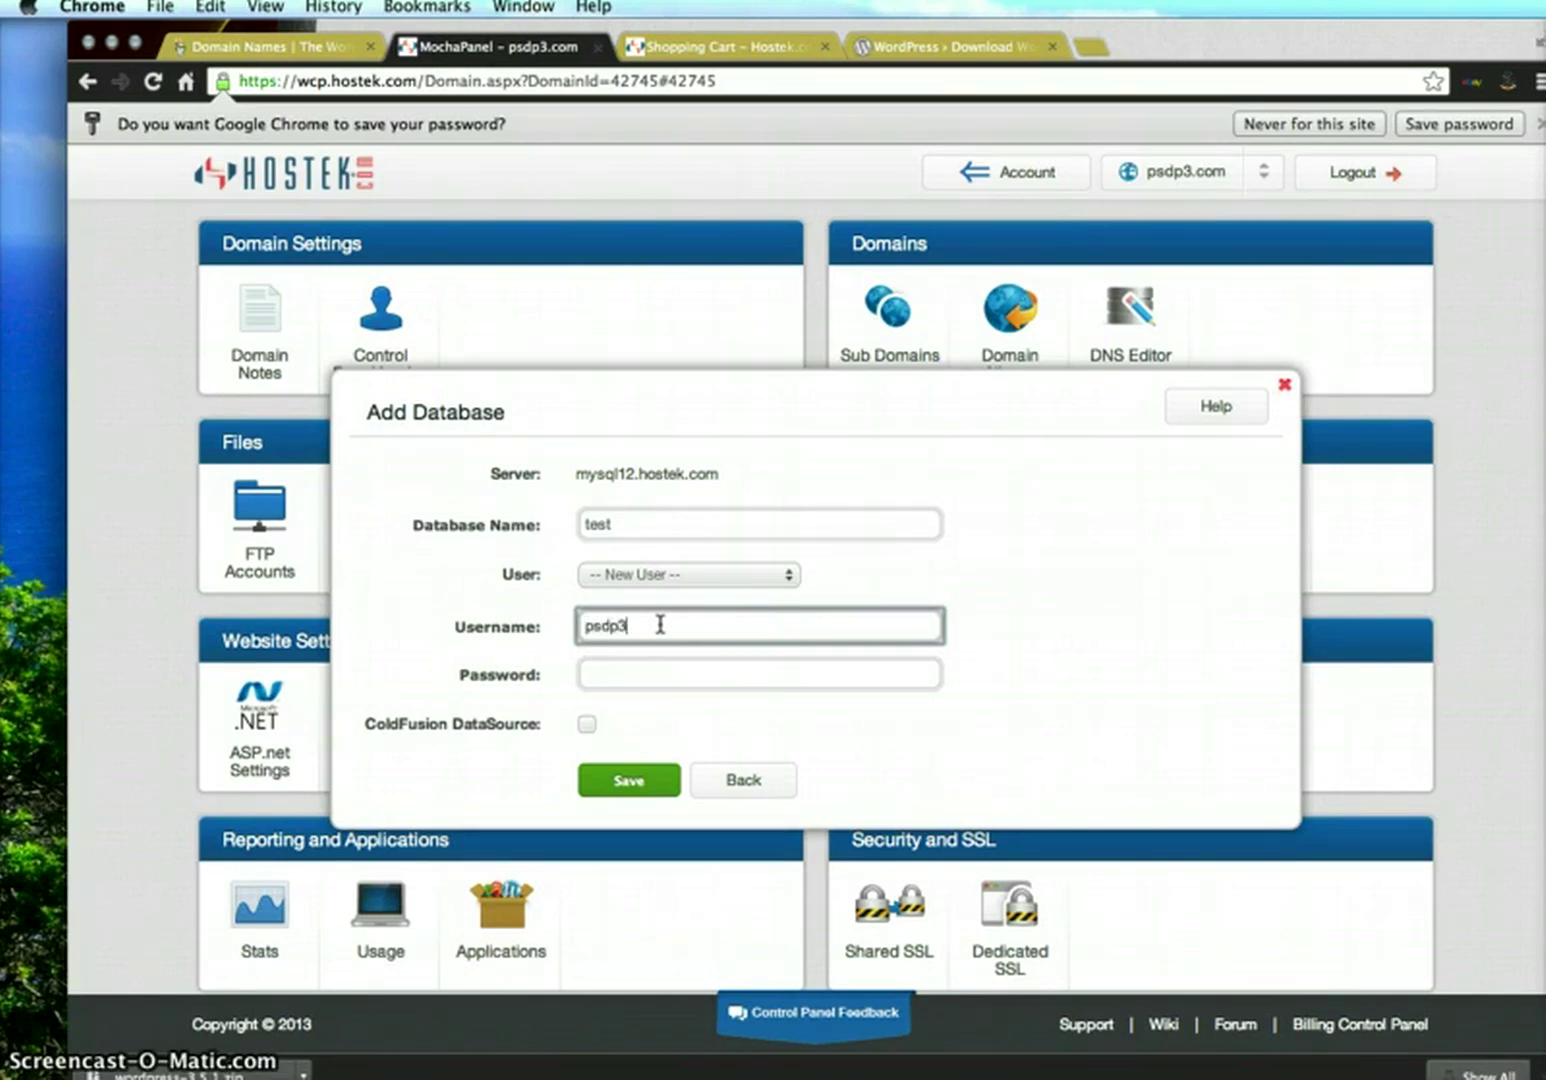
key("Tab")
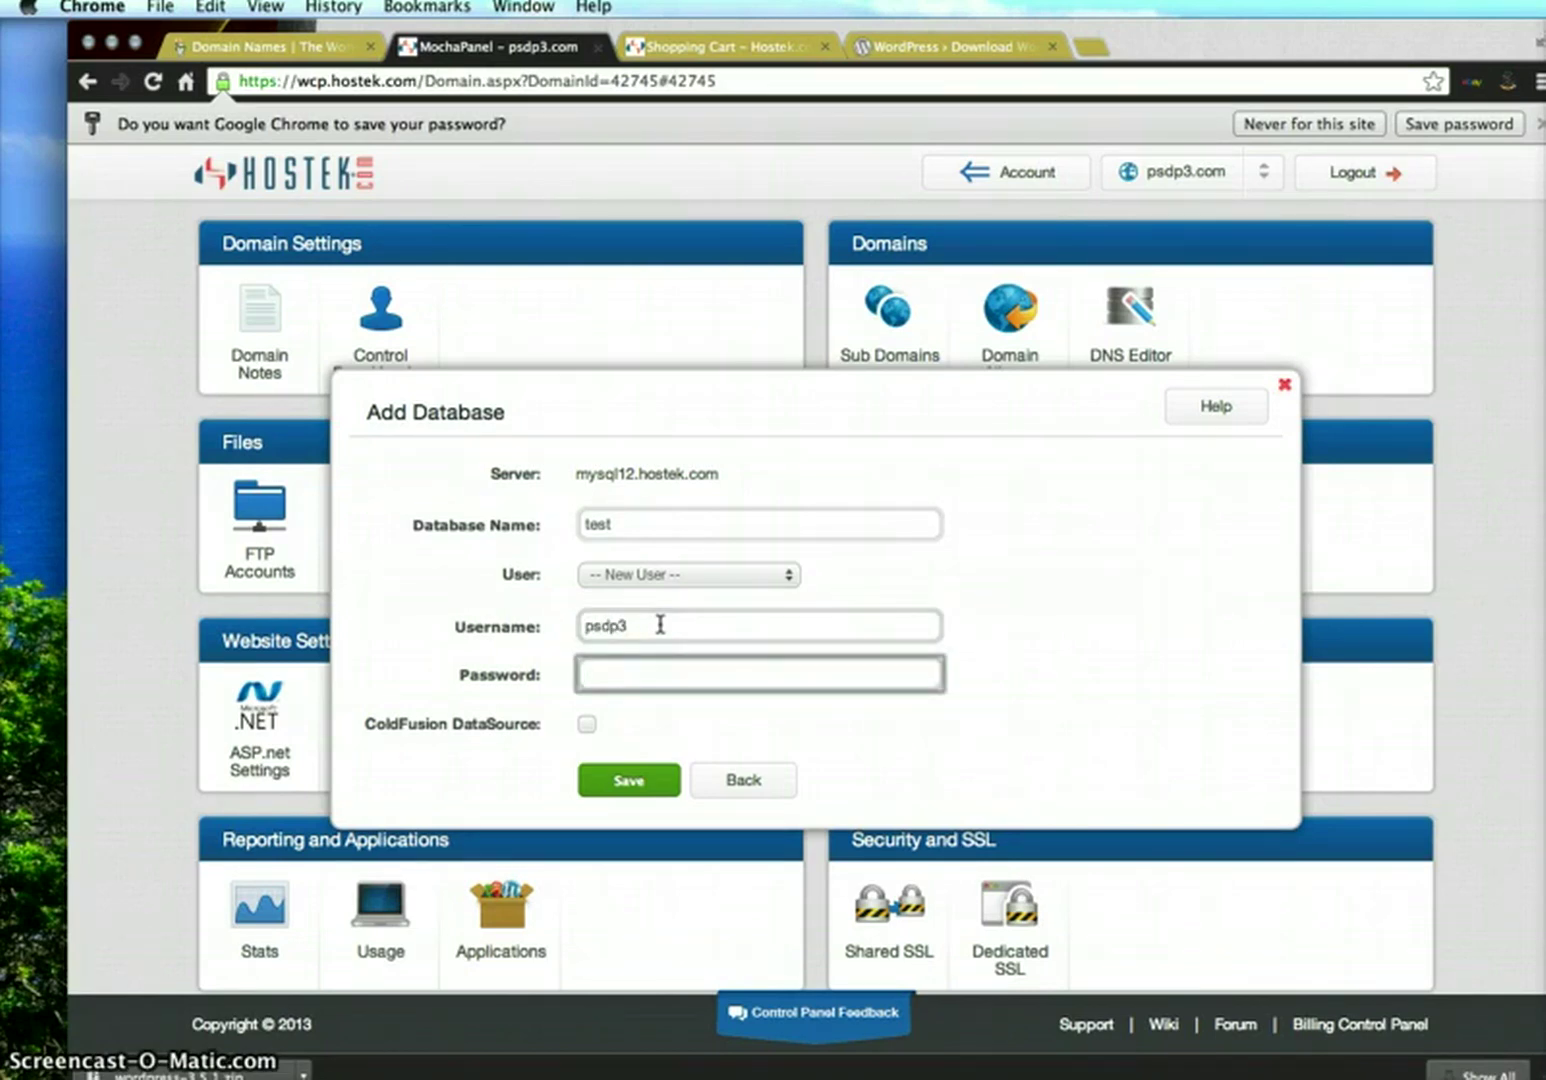
type("•••••••")
left_click(640, 782)
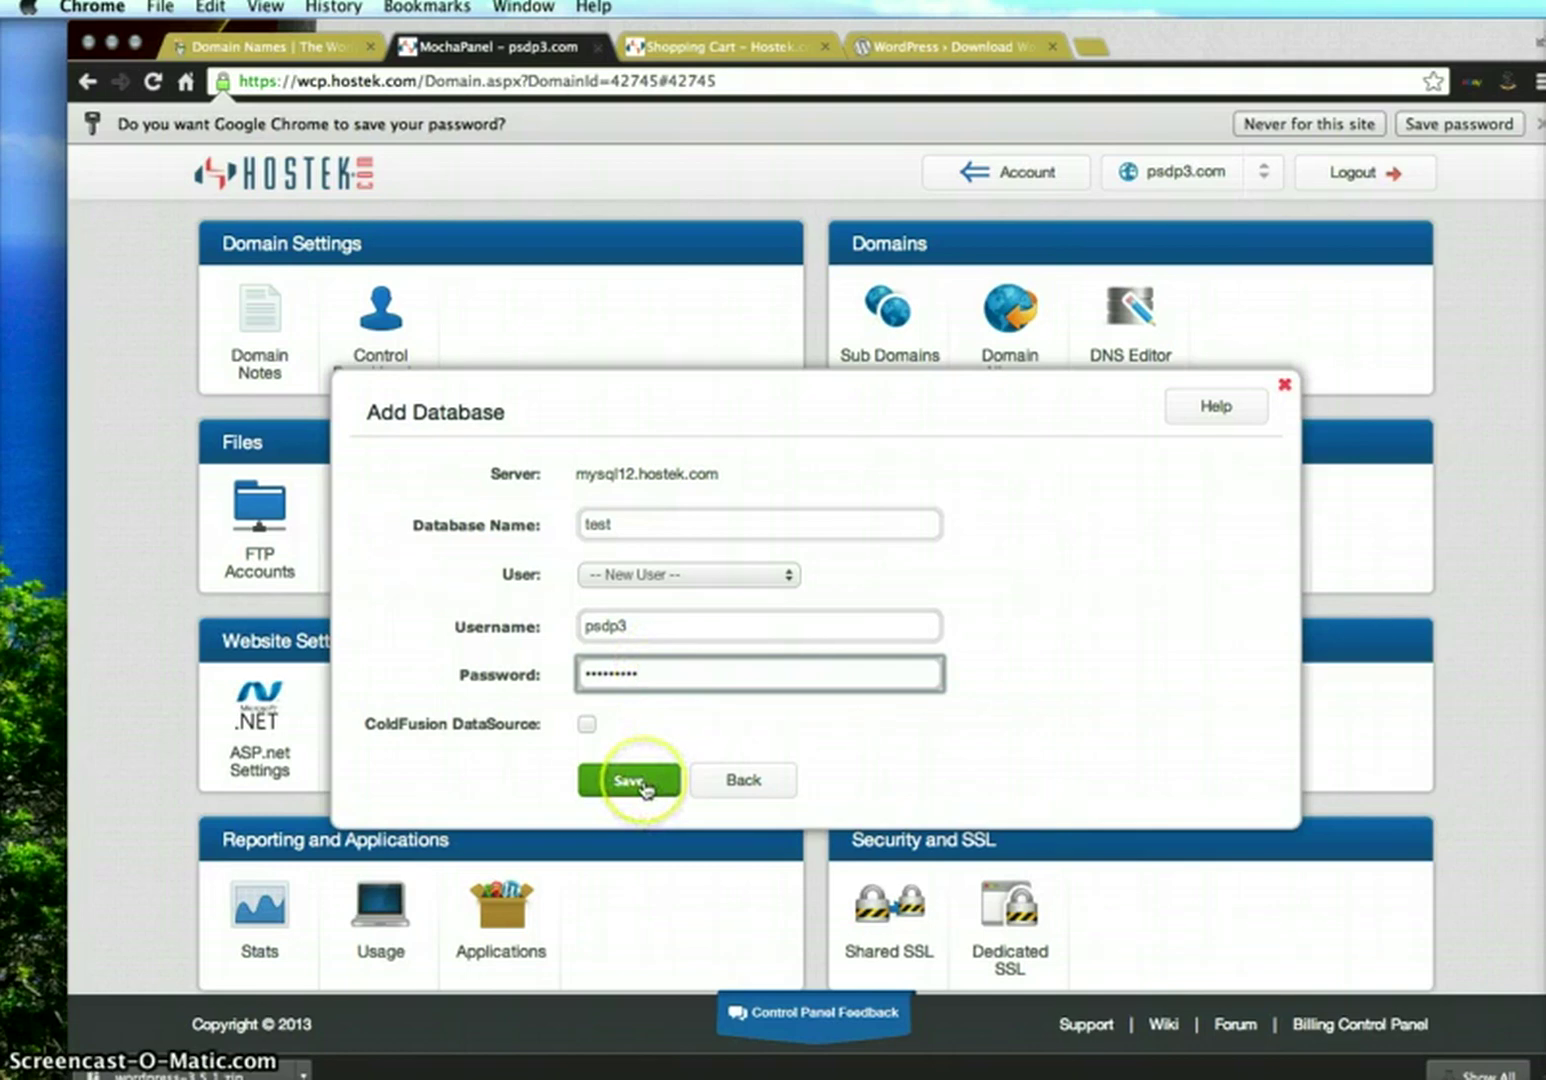
After the 'already in use' error, rename the database to test2 and save it
left_click(636, 664)
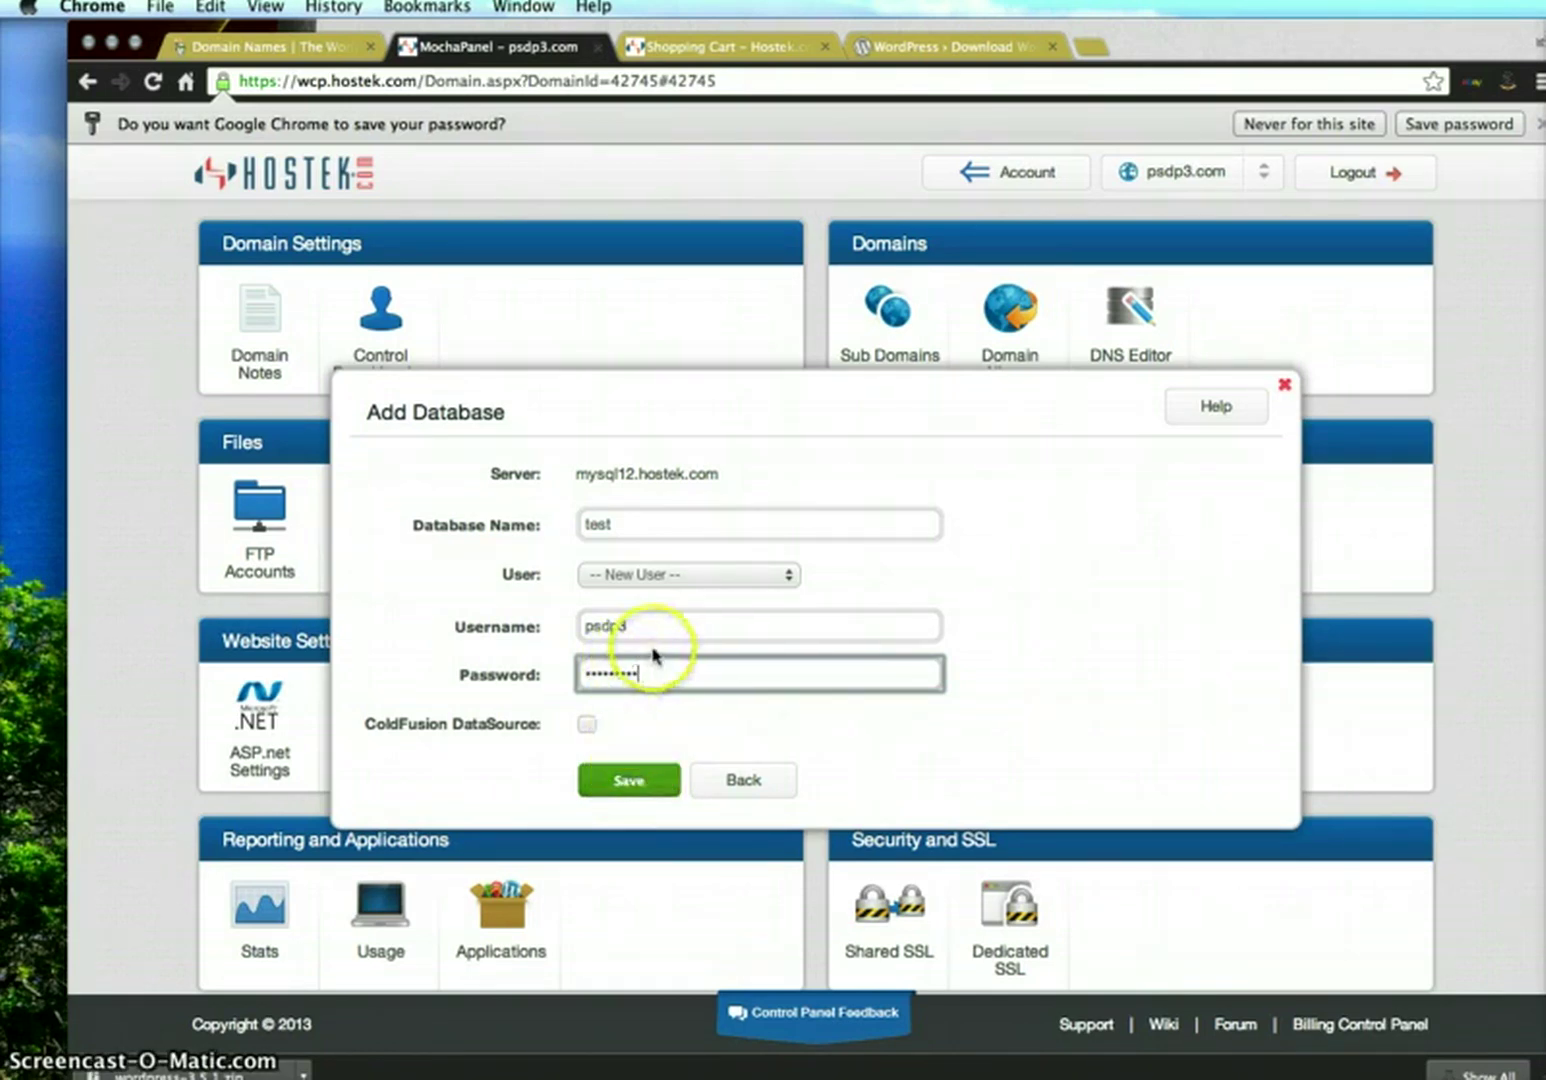
left_click_drag(645, 620, 562, 625)
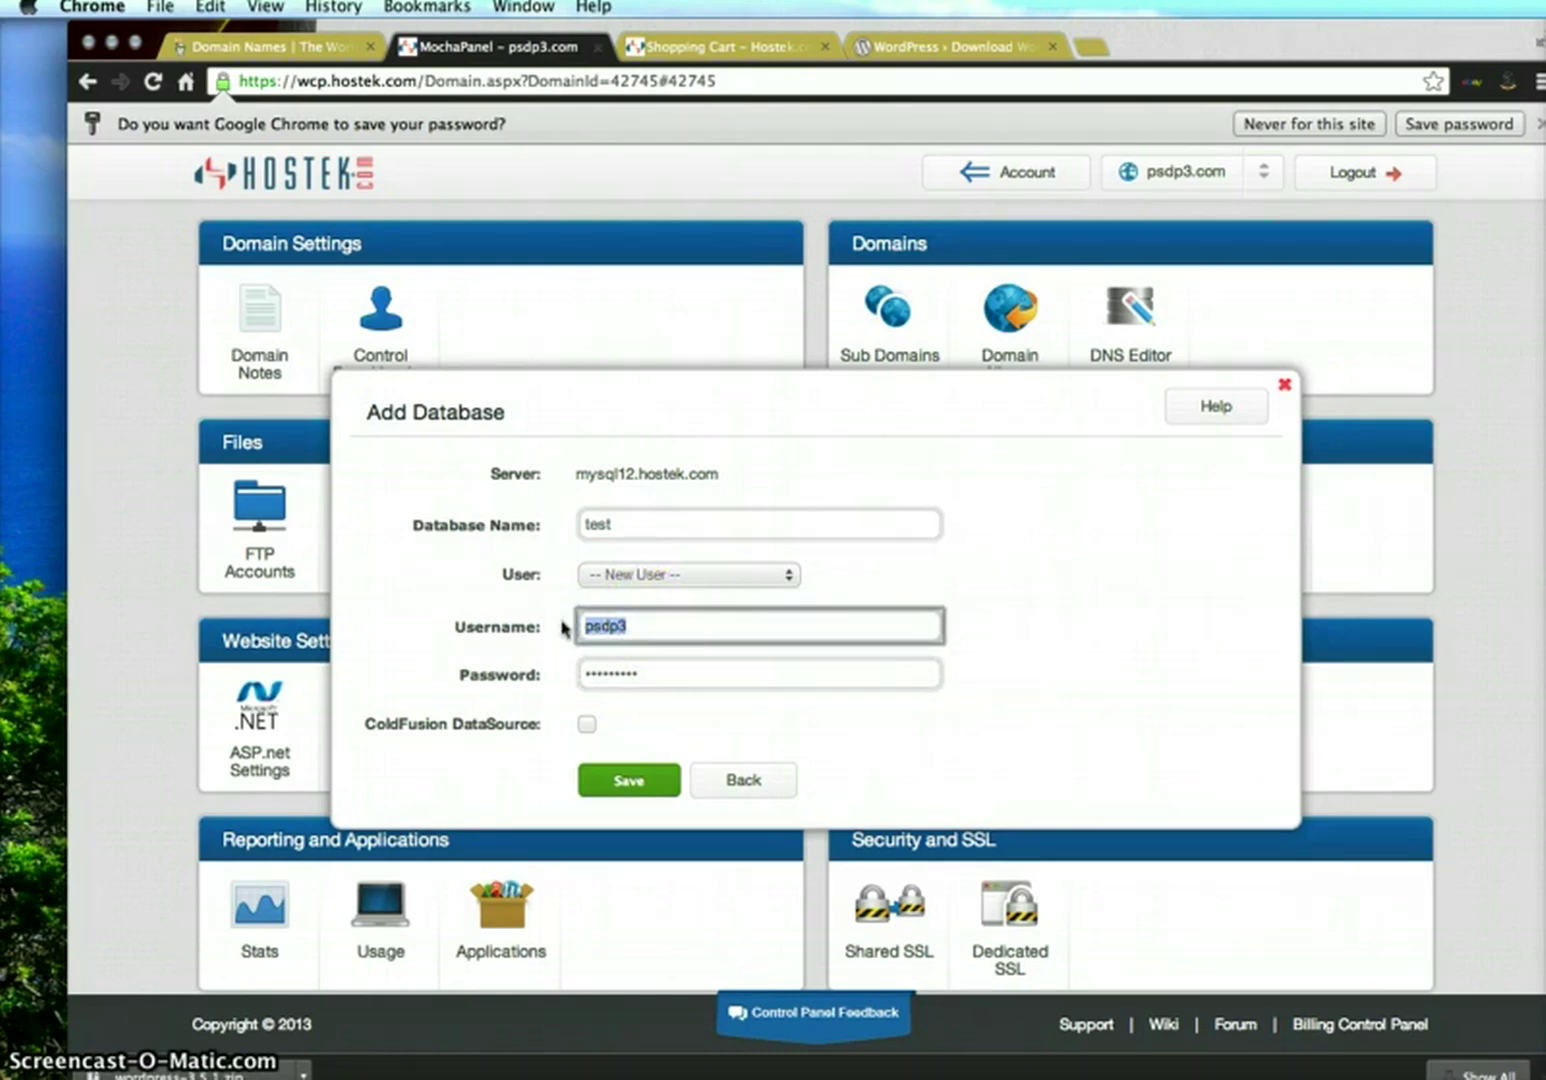
left_click(631, 573)
left_click(630, 676)
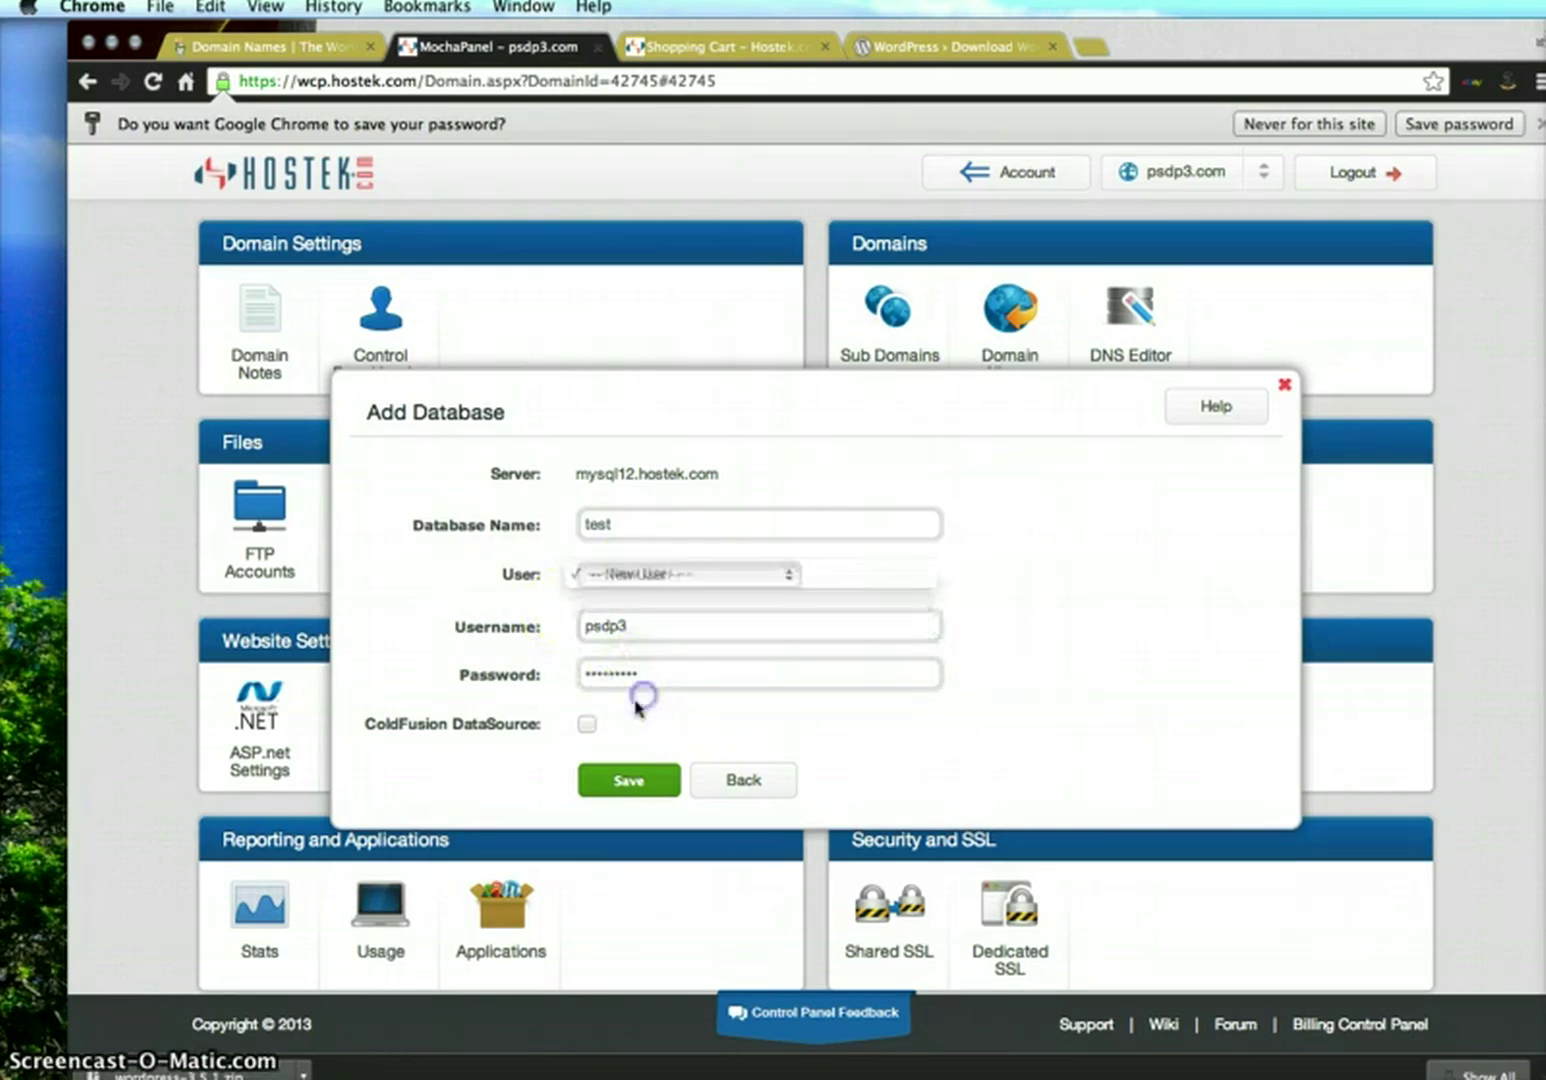
left_click(628, 779)
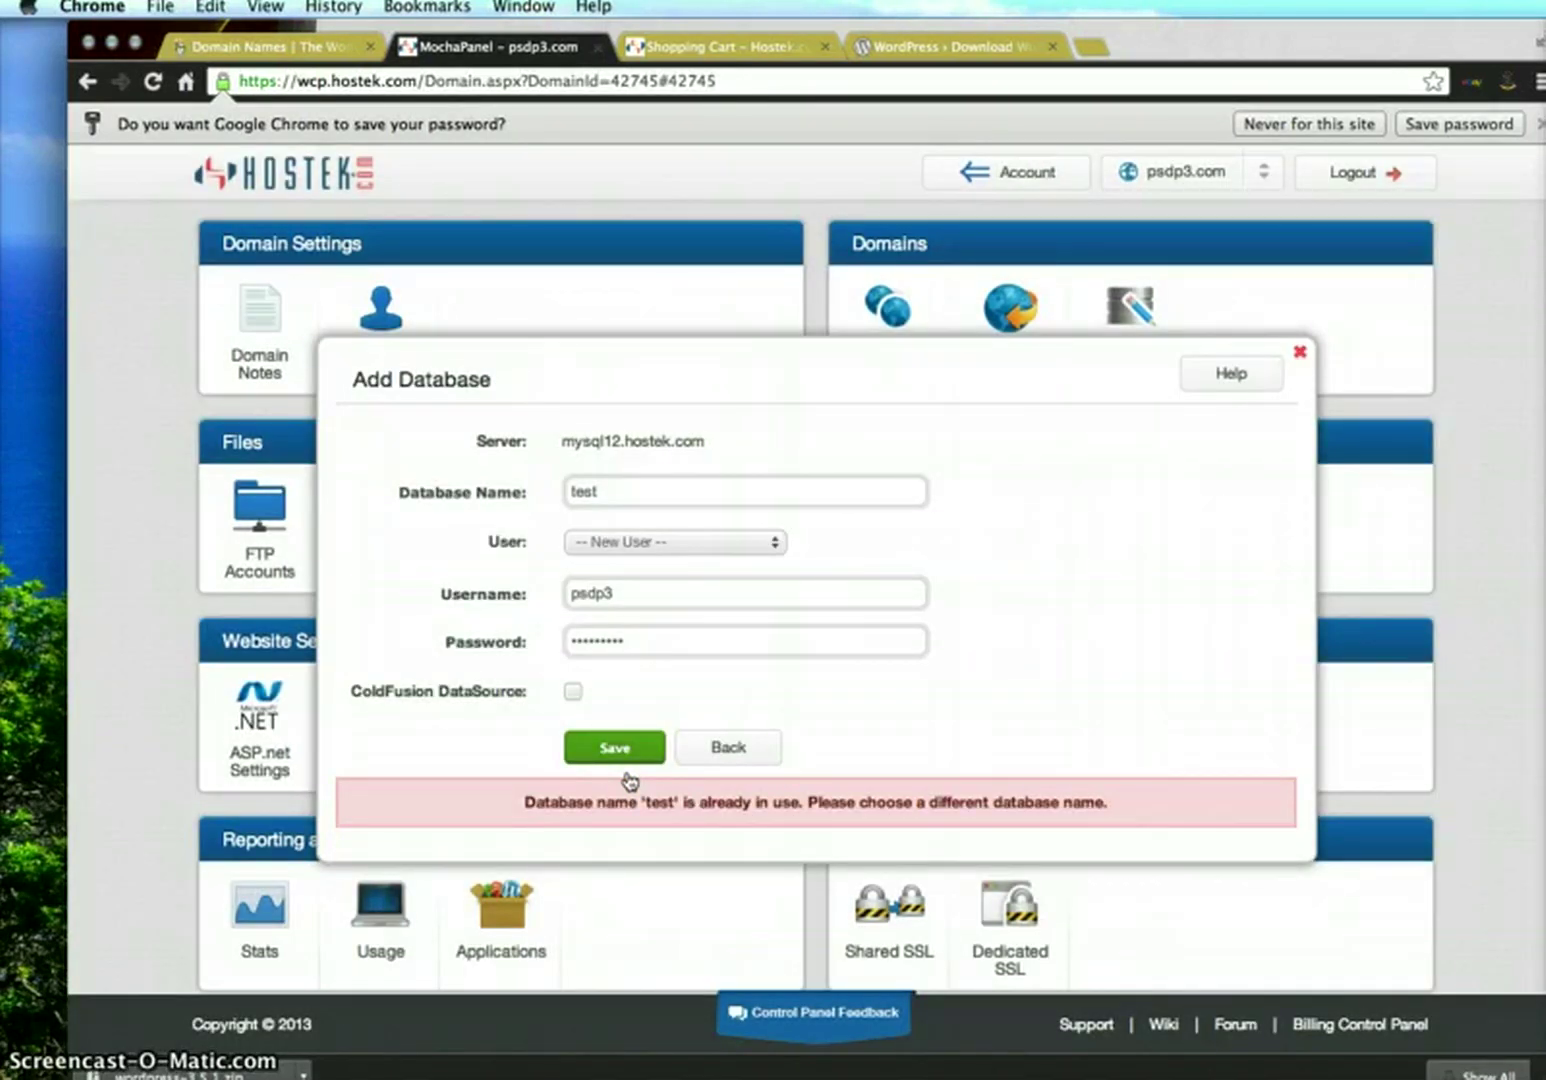
left_click(685, 484)
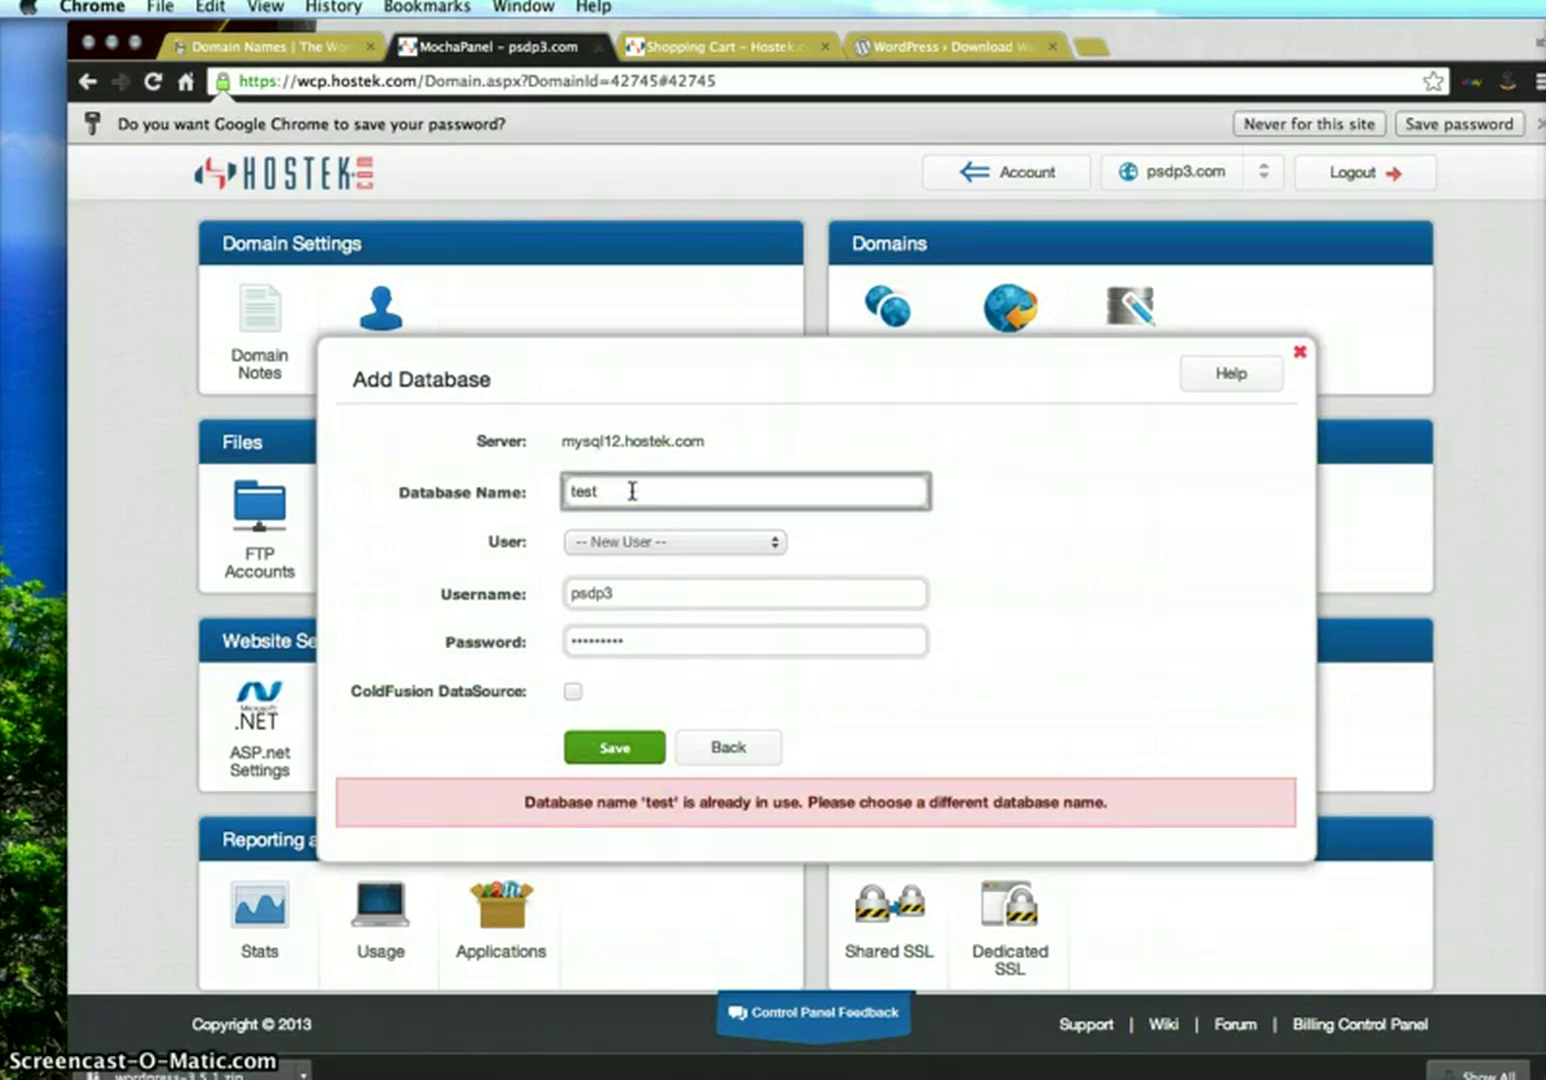
type("2")
left_click(621, 758)
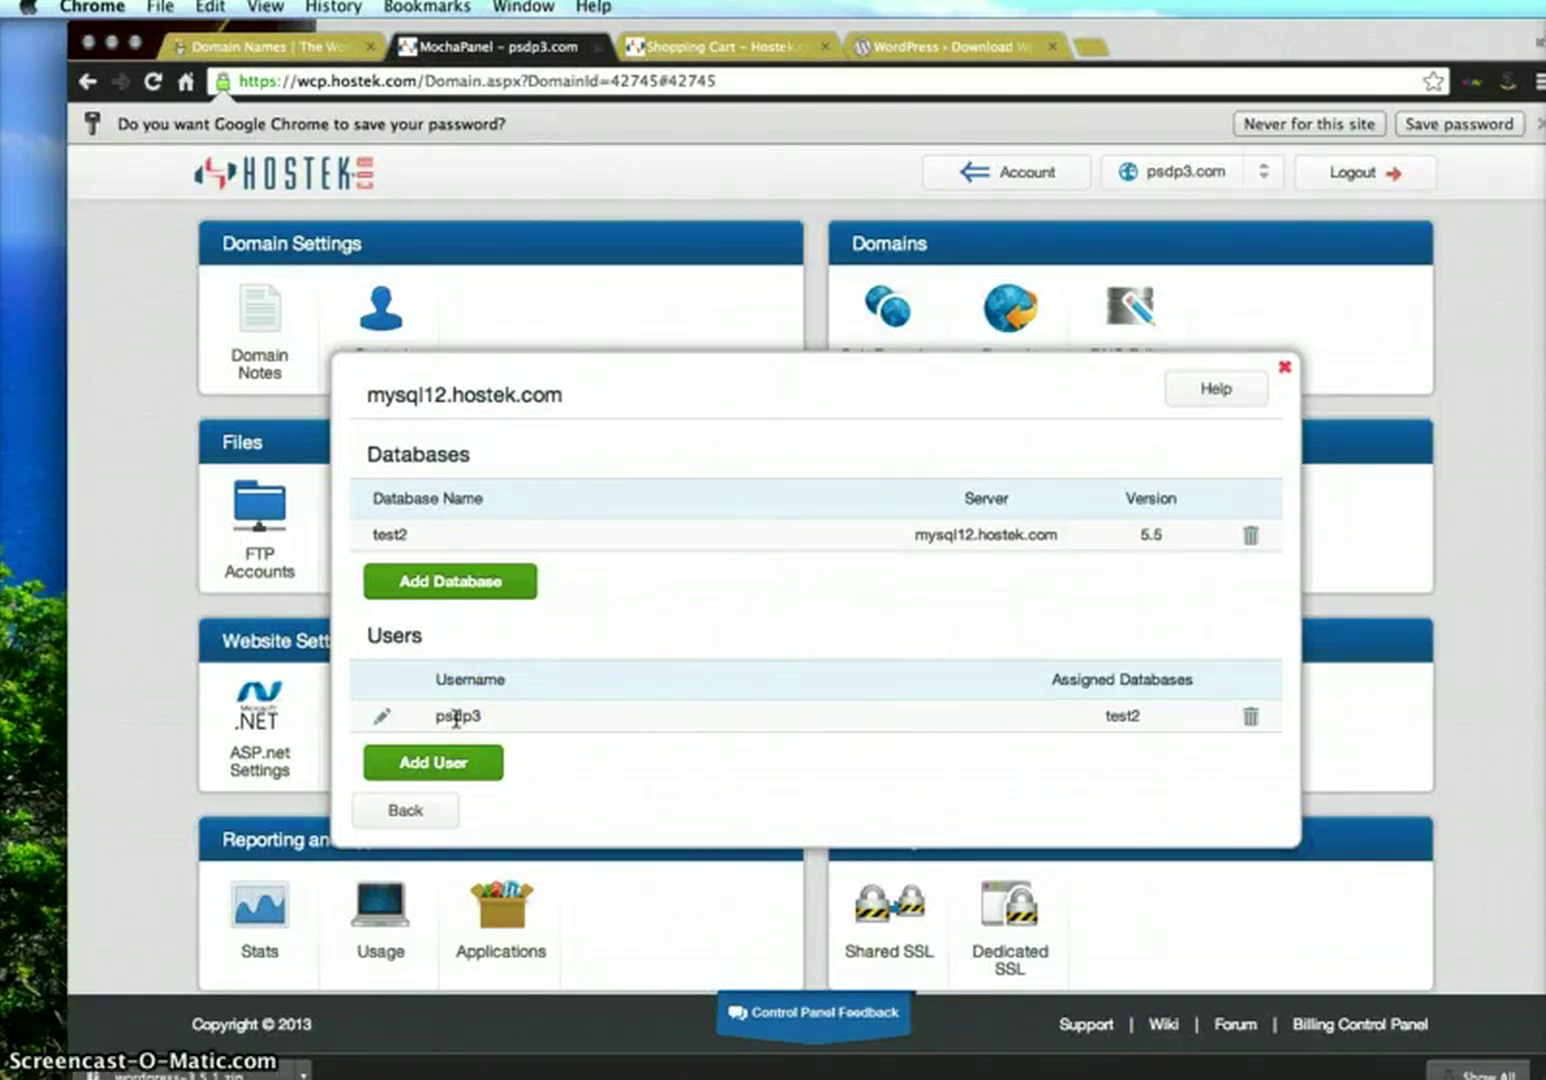
Review the user's settings, return to the overview, and select the username and database name test2
left_click(381, 716)
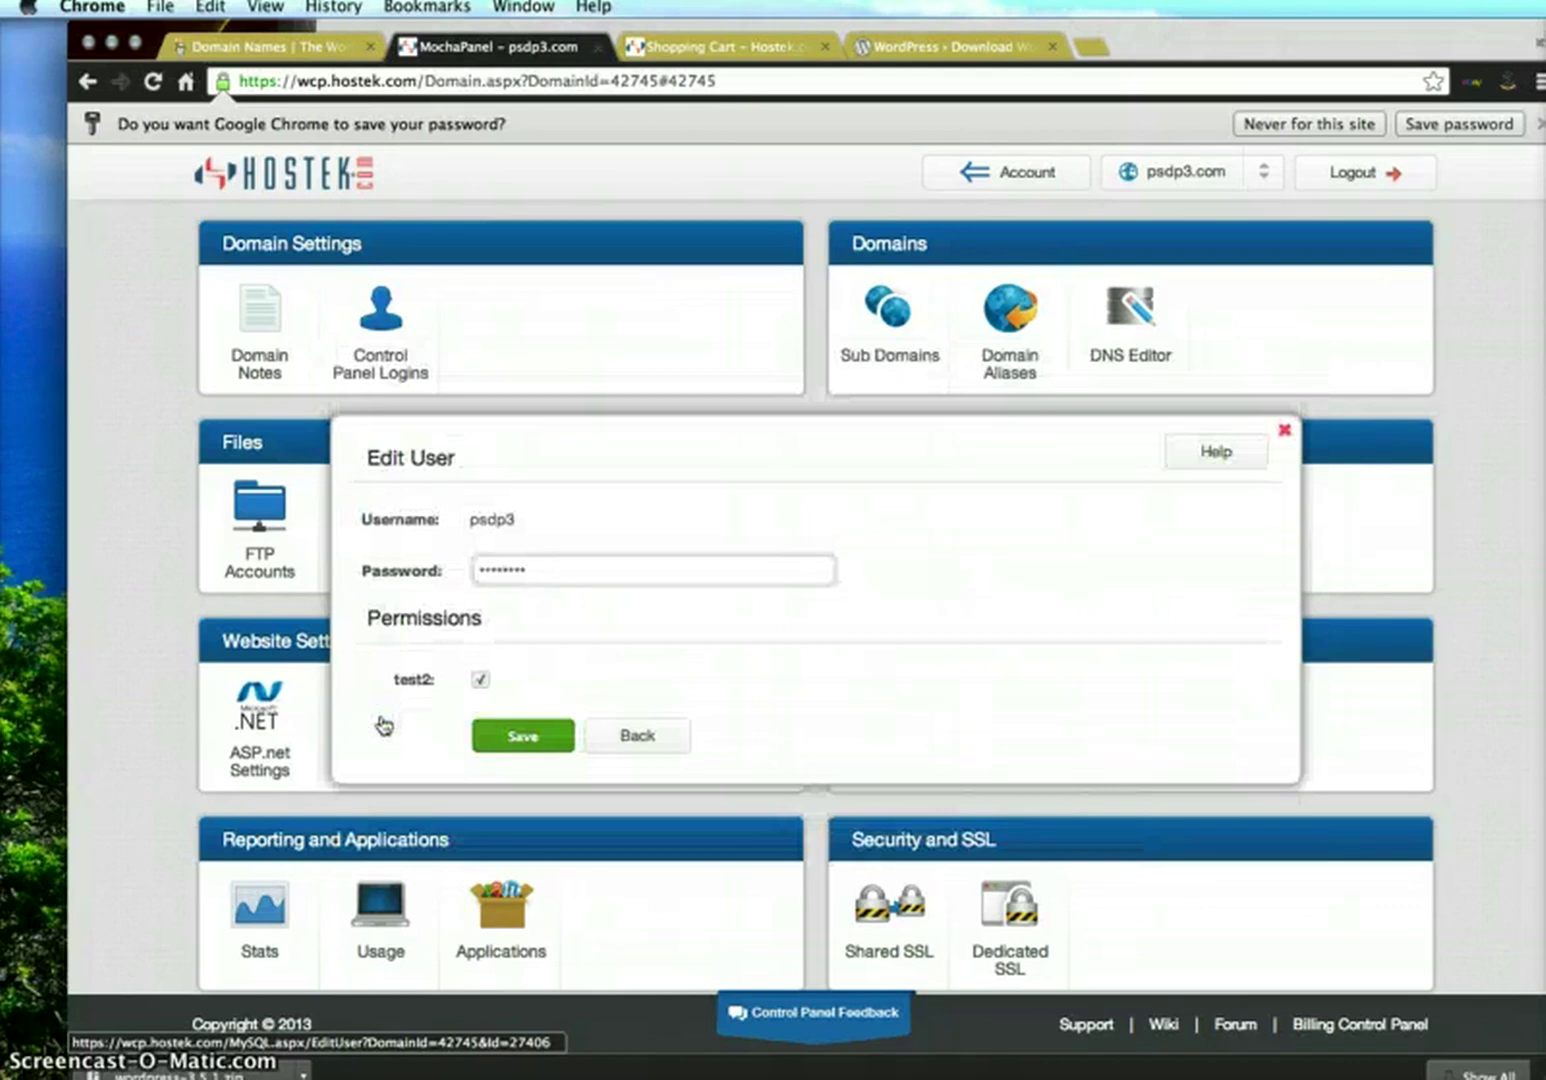
left_click(635, 736)
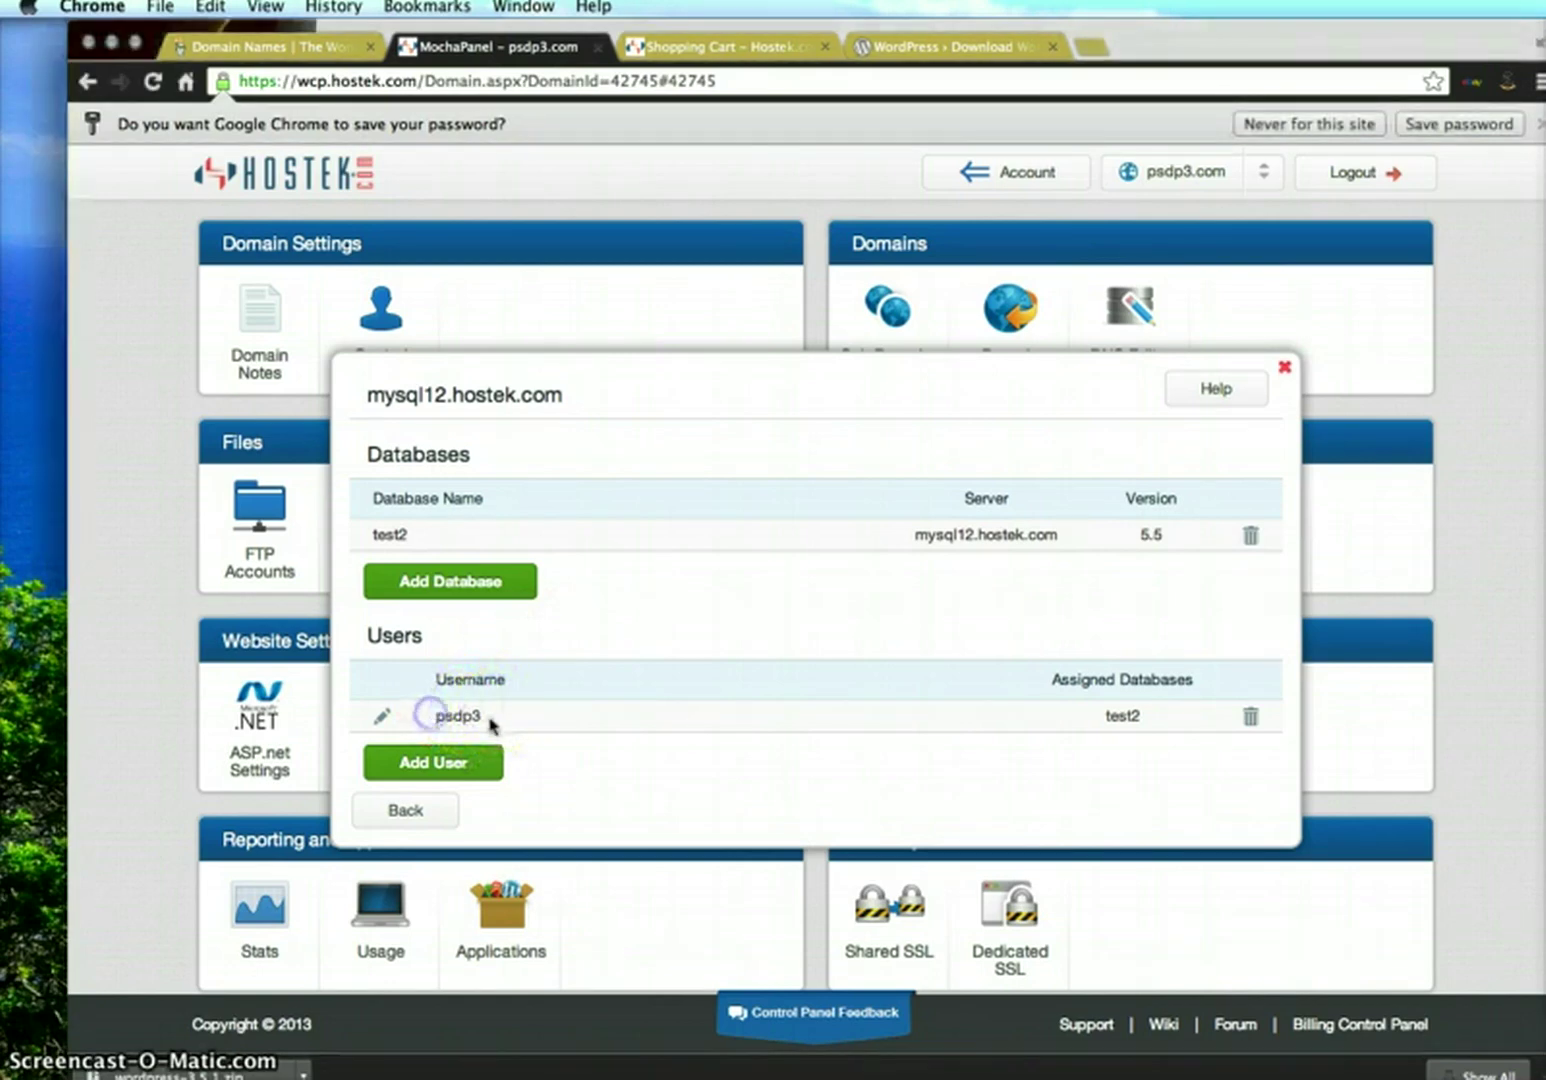
left_click_drag(1145, 714, 1088, 715)
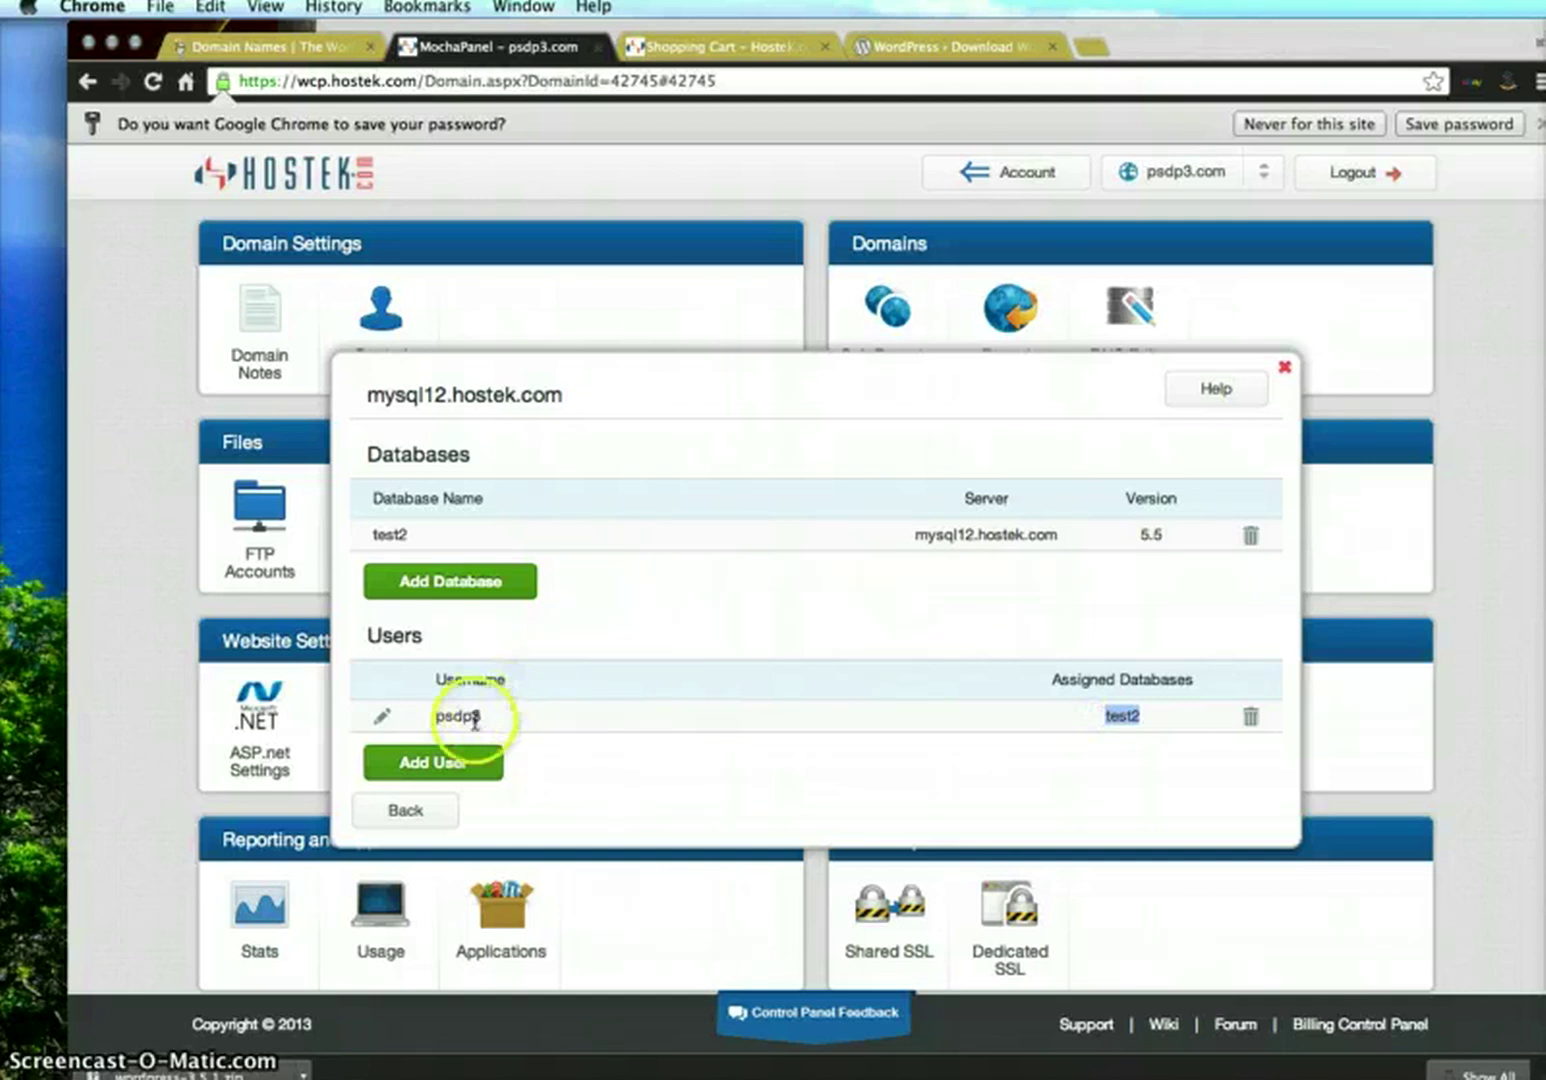
left_click(431, 716)
double_click(431, 716)
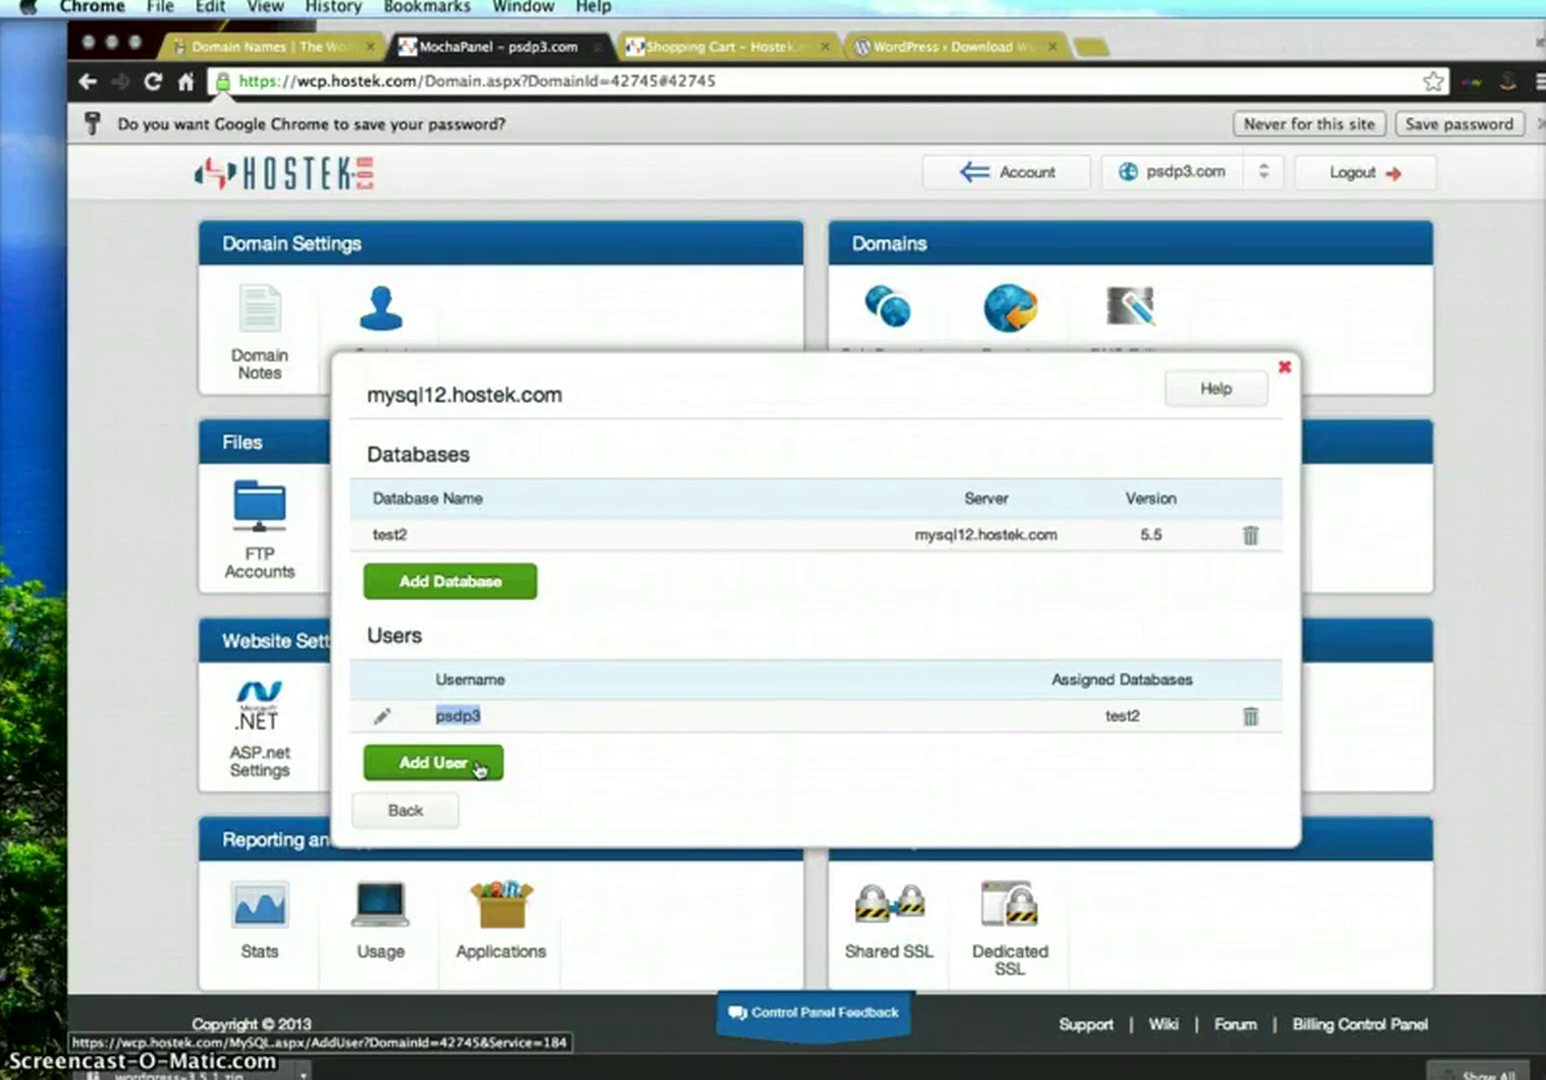
double_click(372, 535)
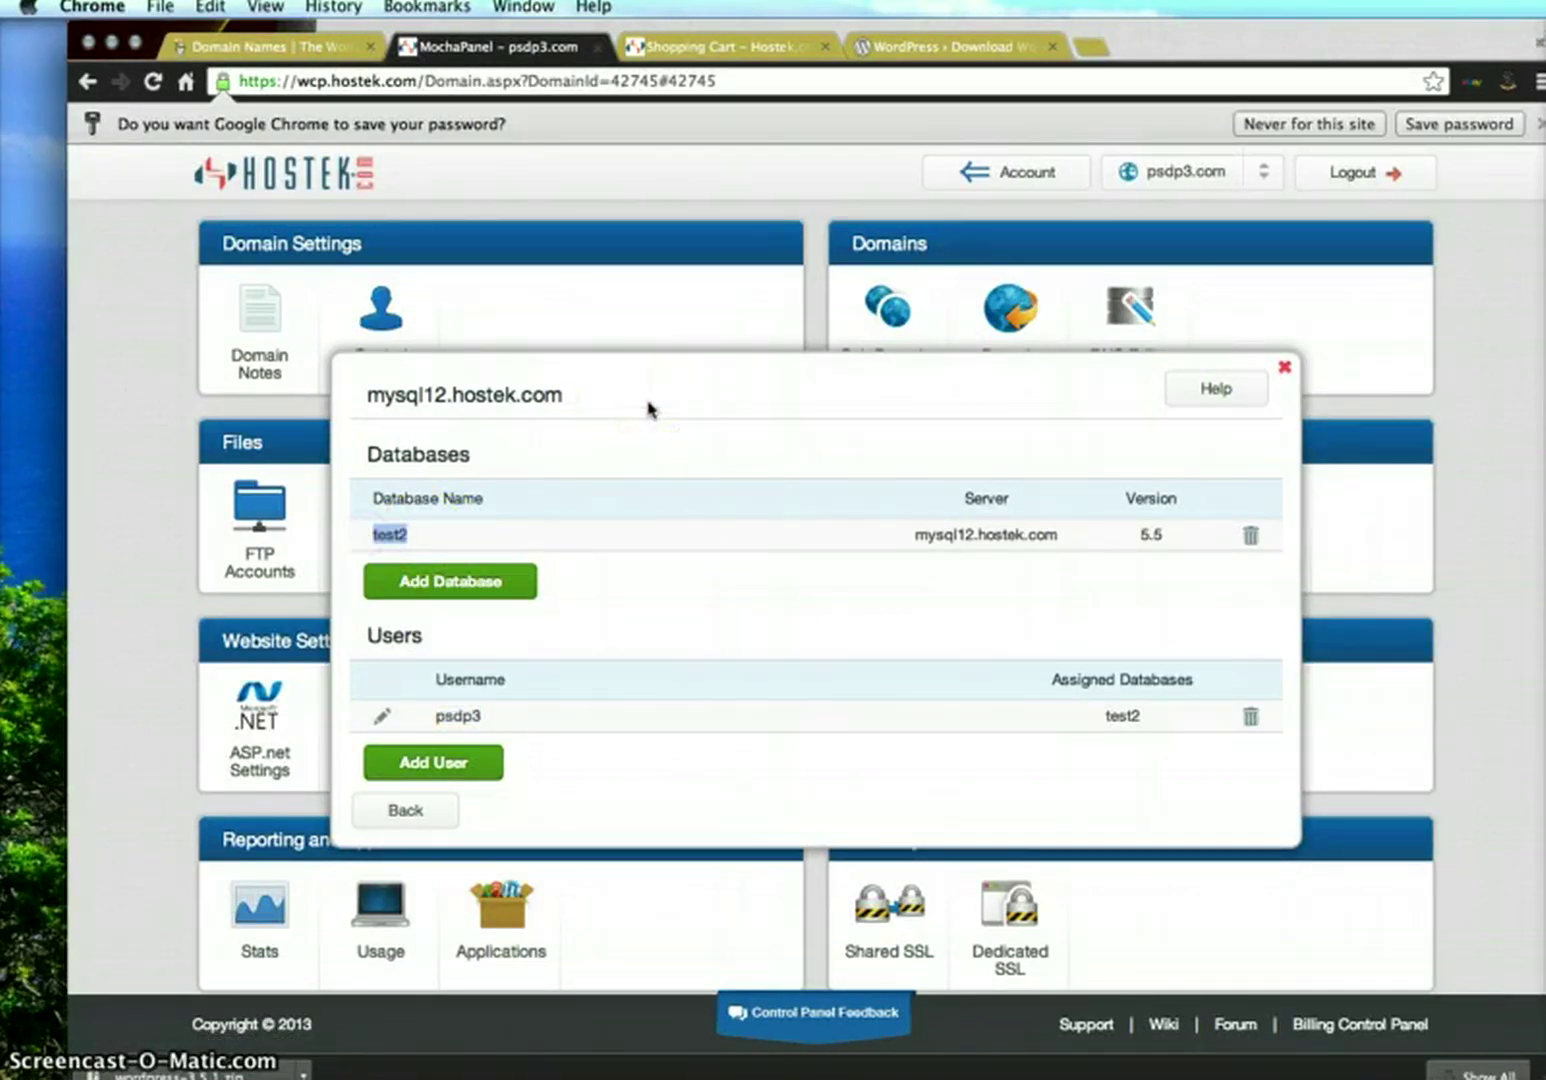
Bring the TextEdit note forward with the caret at the end of the notes
key("super+Tab")
left_click(880, 276)
left_click(1085, 460)
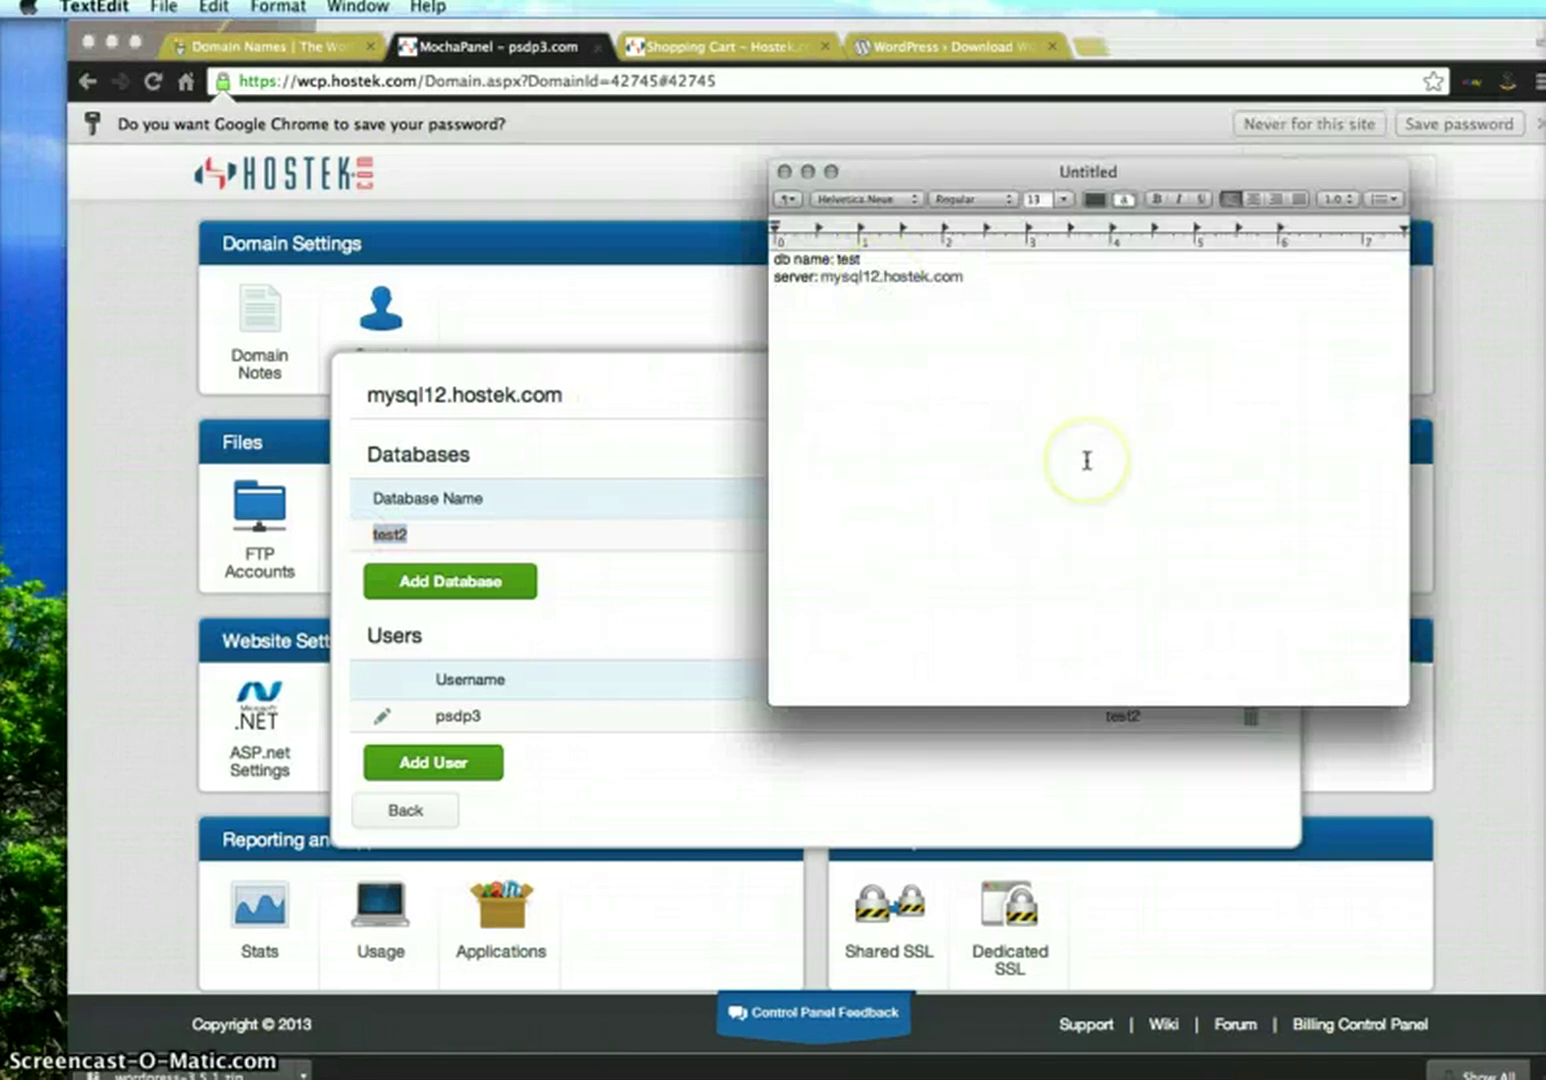
Add Username and Password lines to the note and move its window to the bottom-right
type("Username: psdp3")
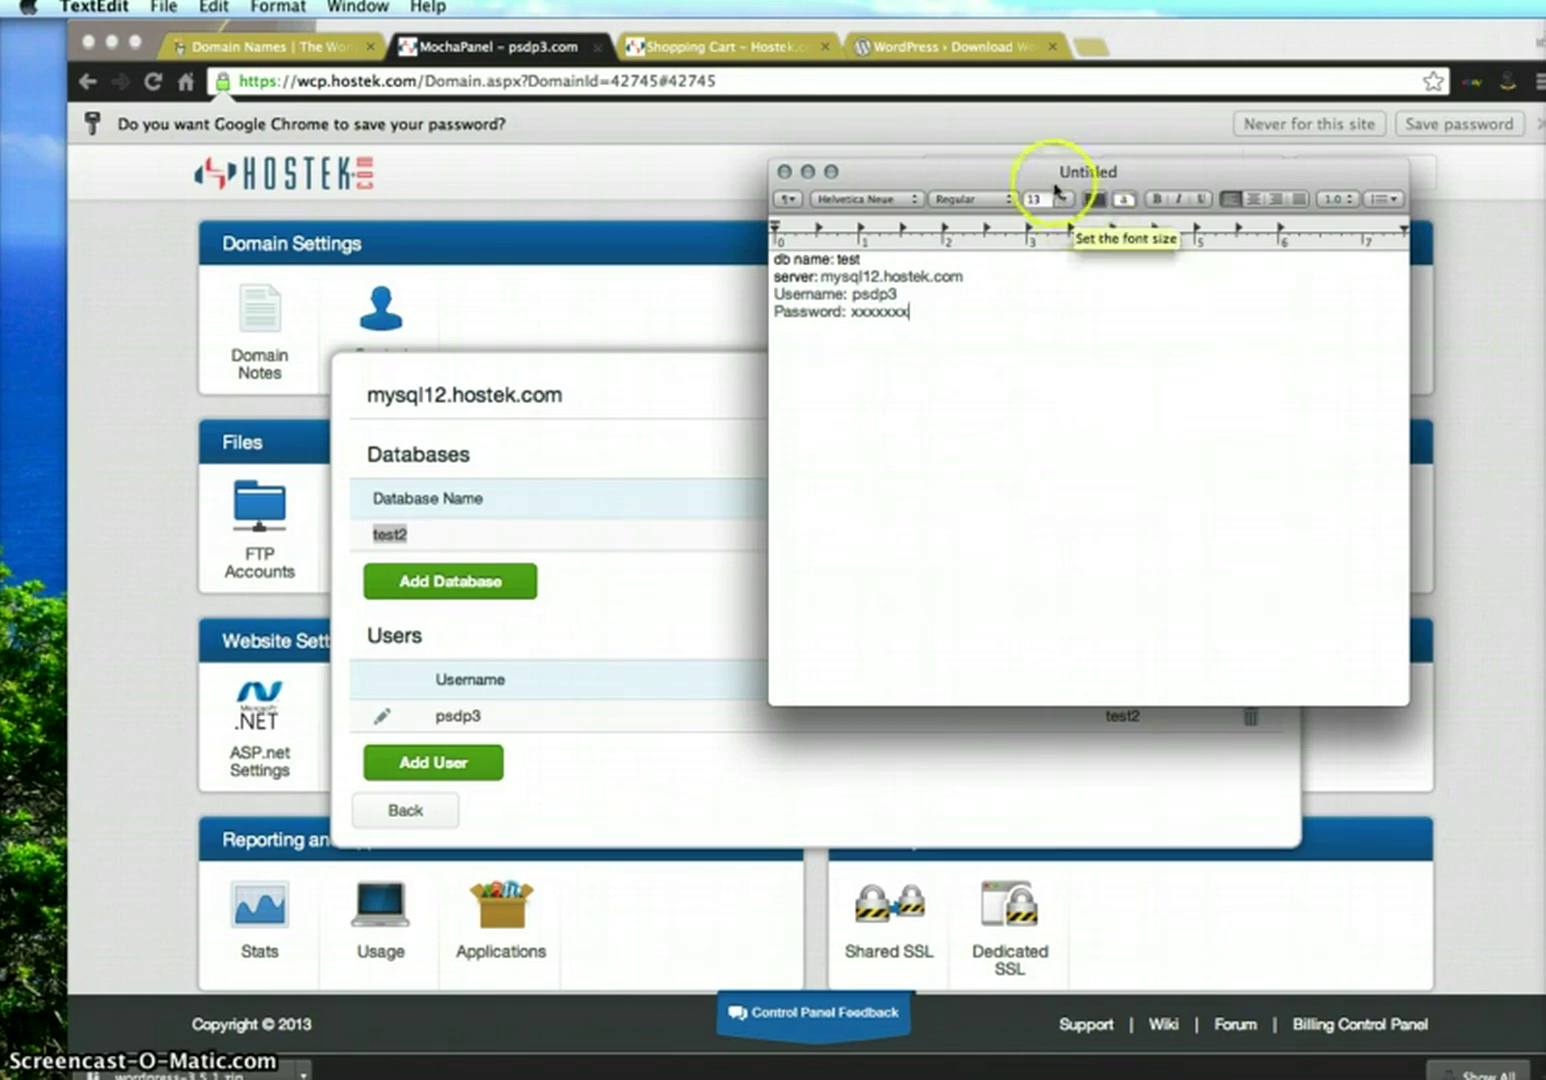
left_click_drag(1080, 172, 1545, 722)
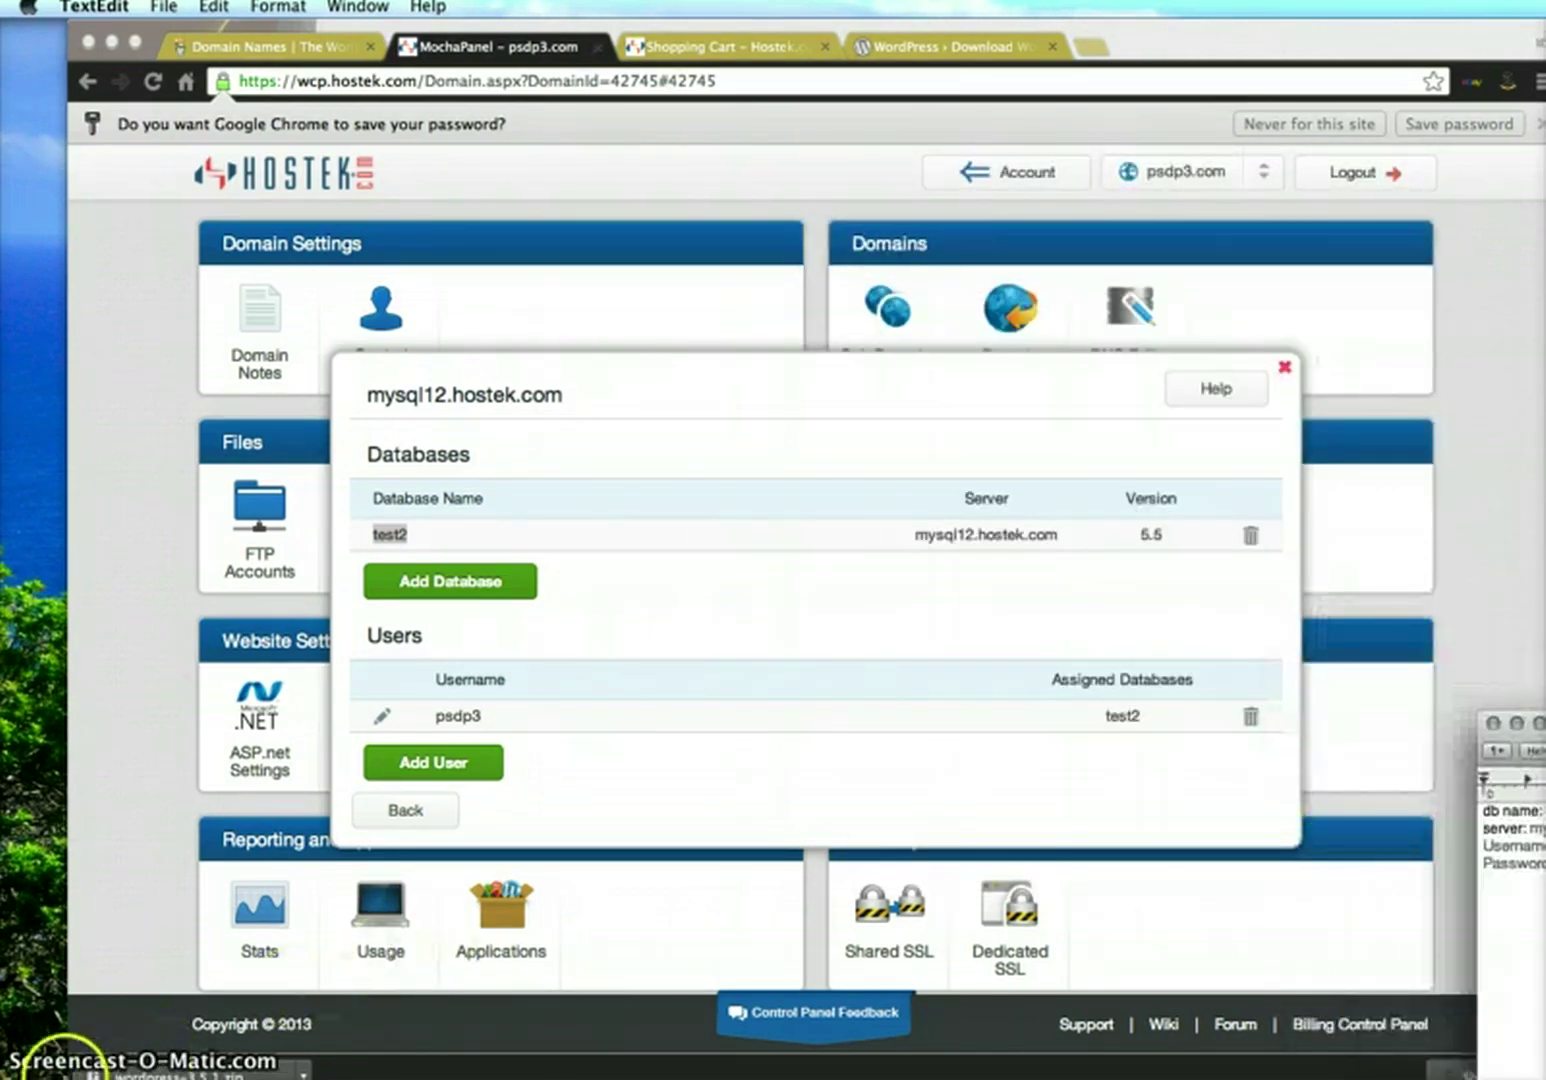
Close the database lists and log in to phpMyAdmin for test2 on mysql12.hostek.com
left_click(1287, 371)
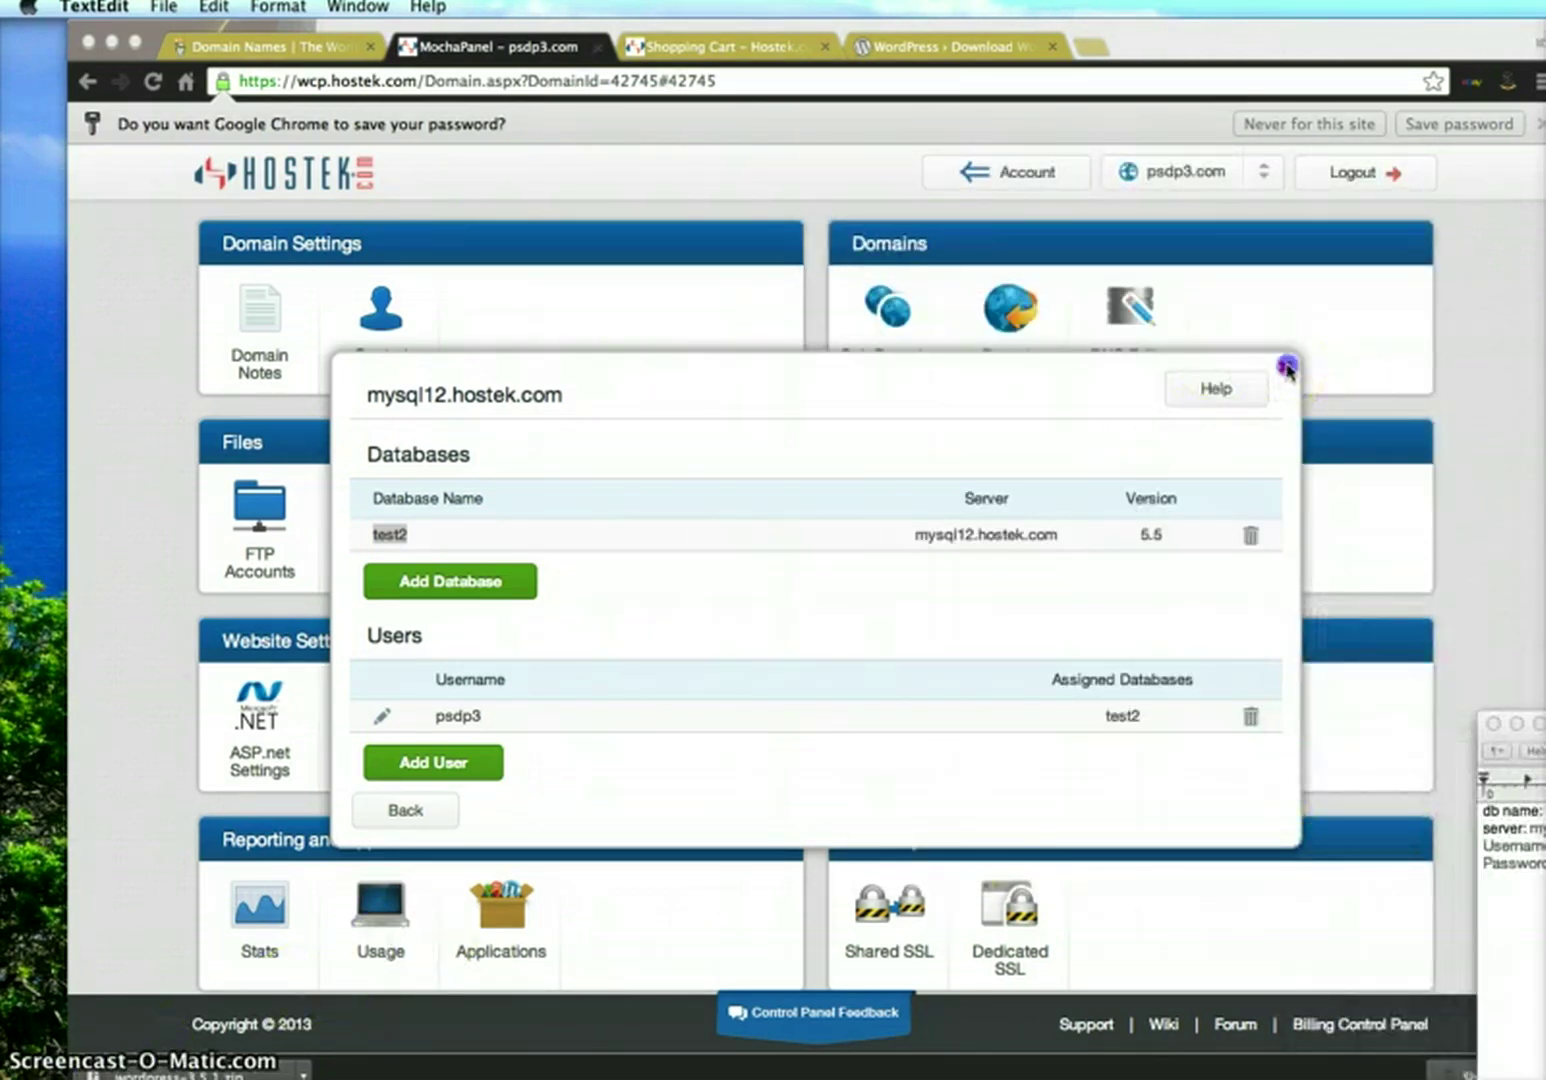
left_click(392, 806)
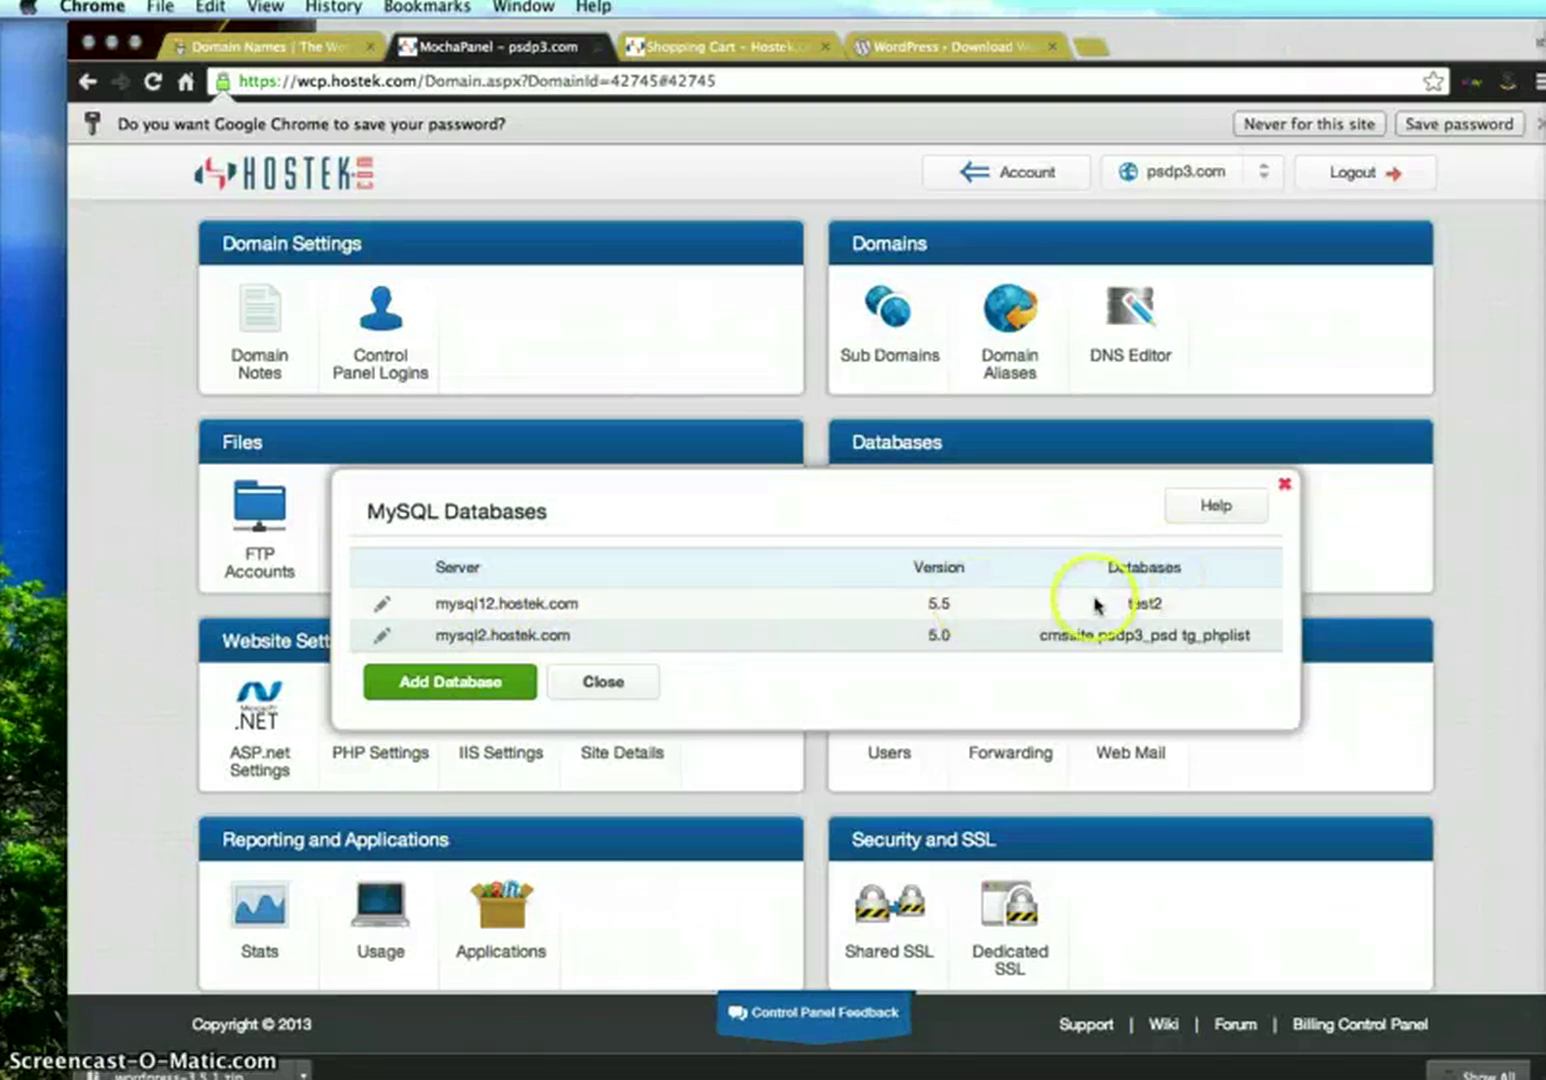
left_click(590, 688)
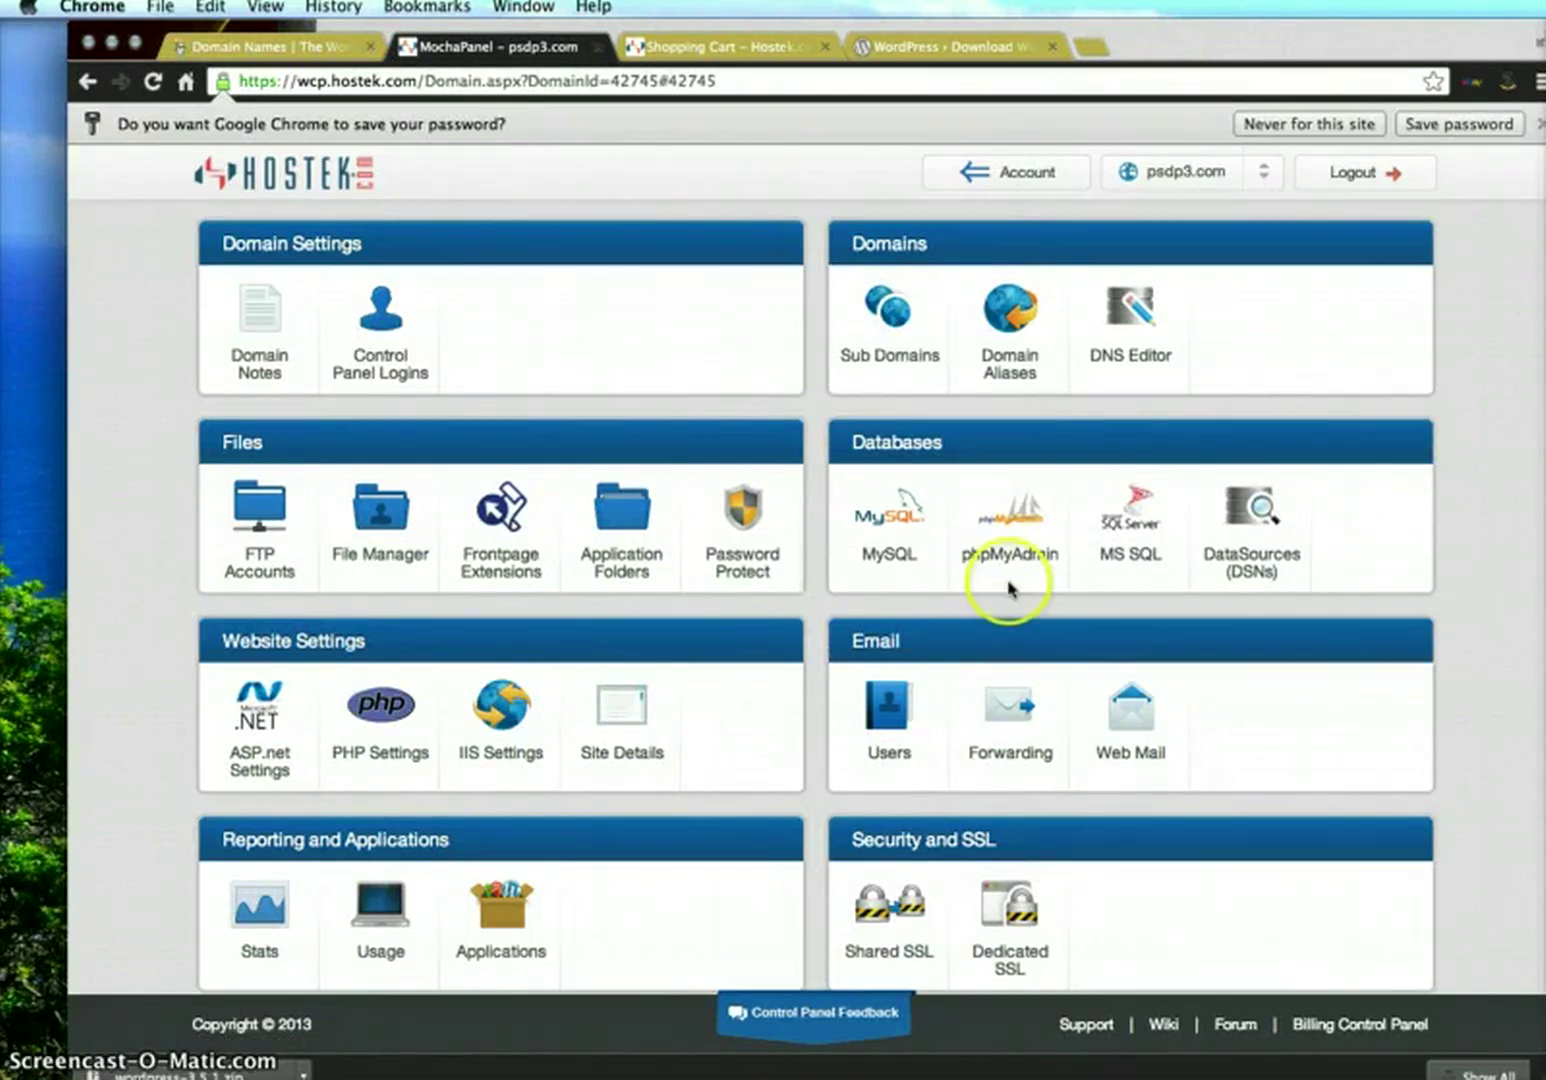
left_click(1013, 541)
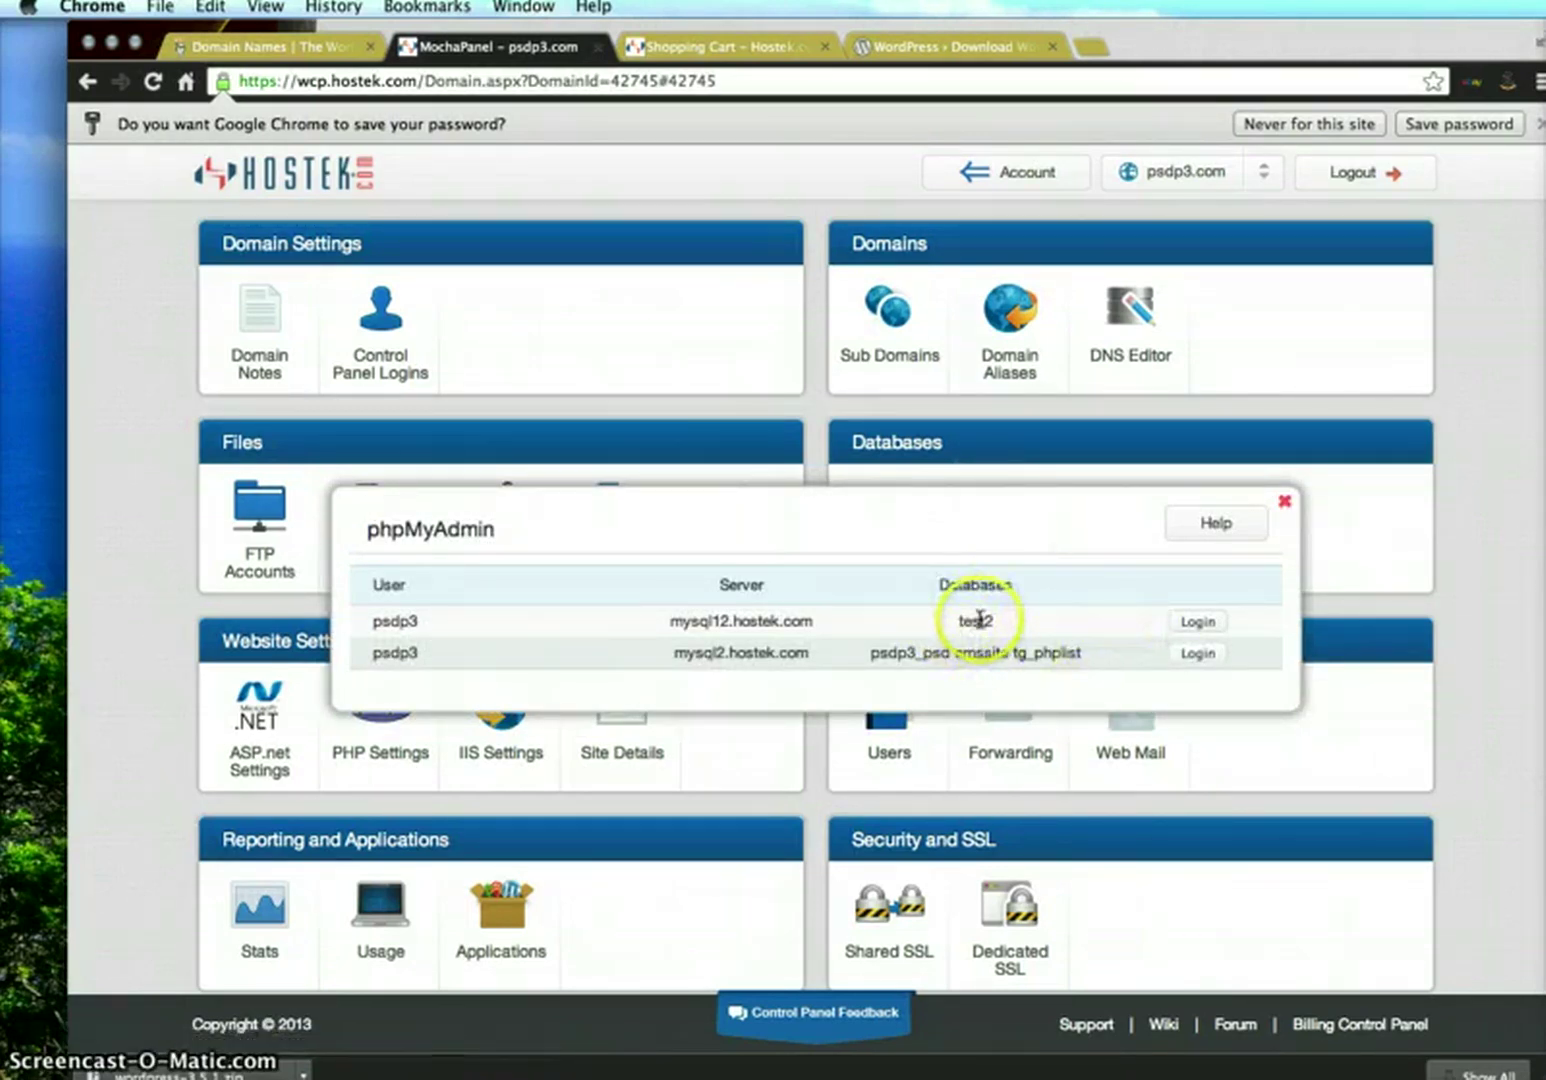
left_click_drag(362, 622, 1197, 622)
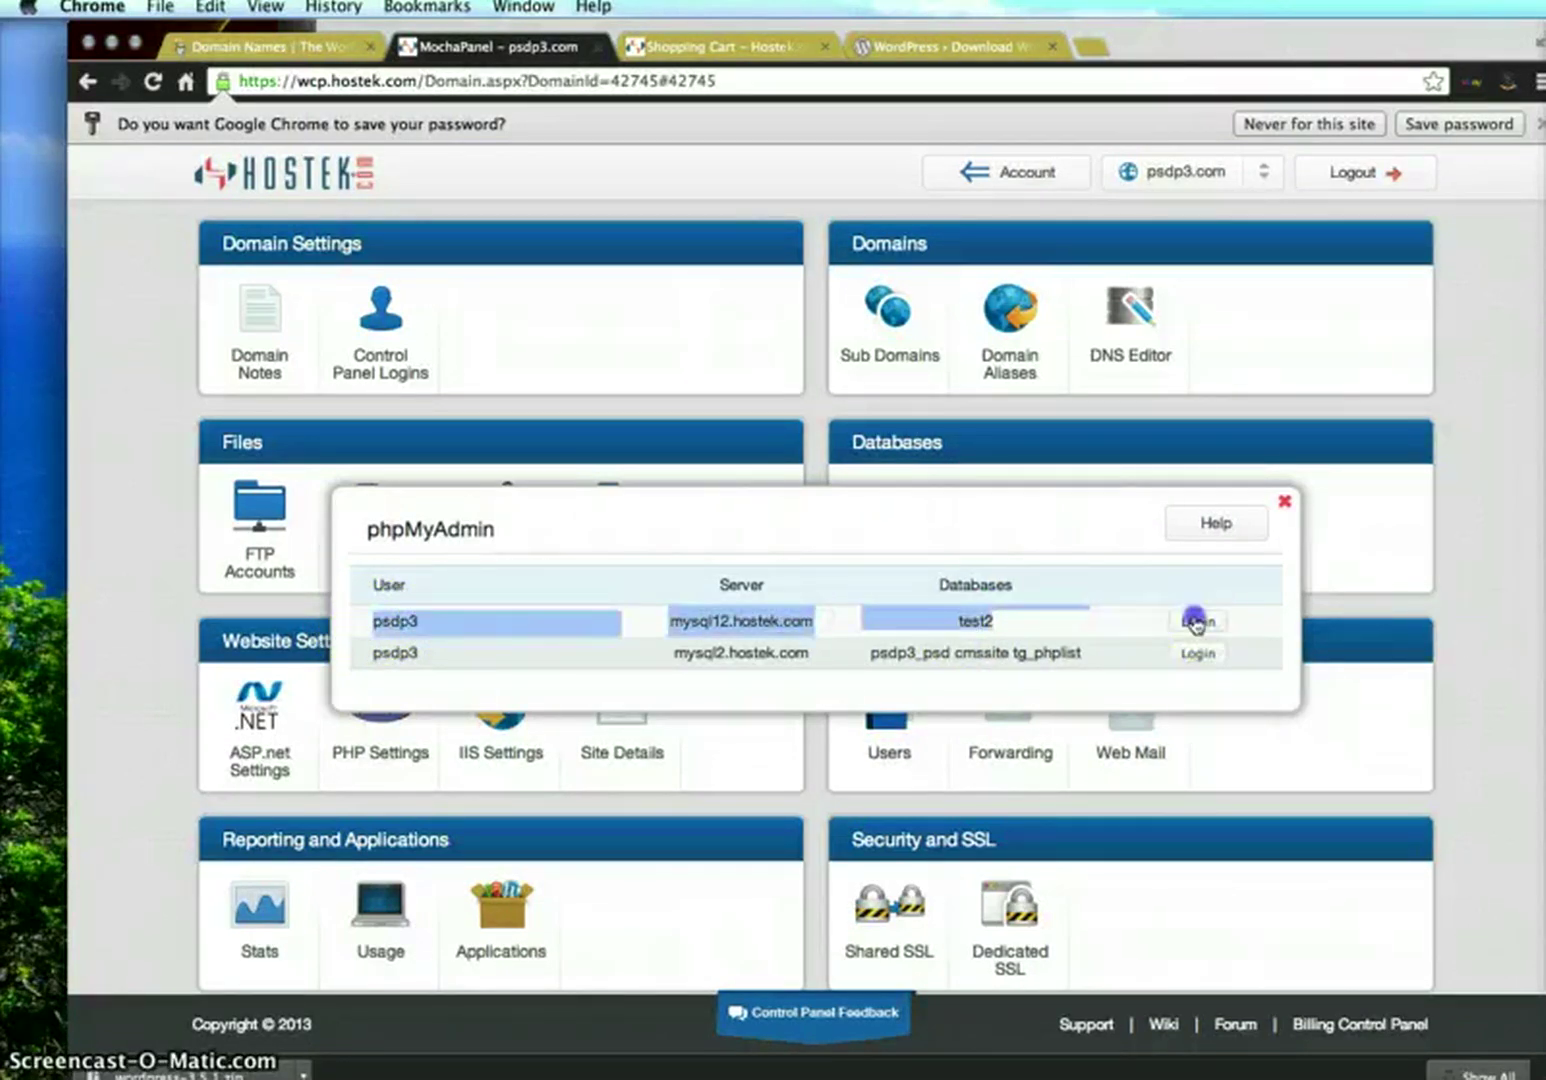
left_click(1197, 622)
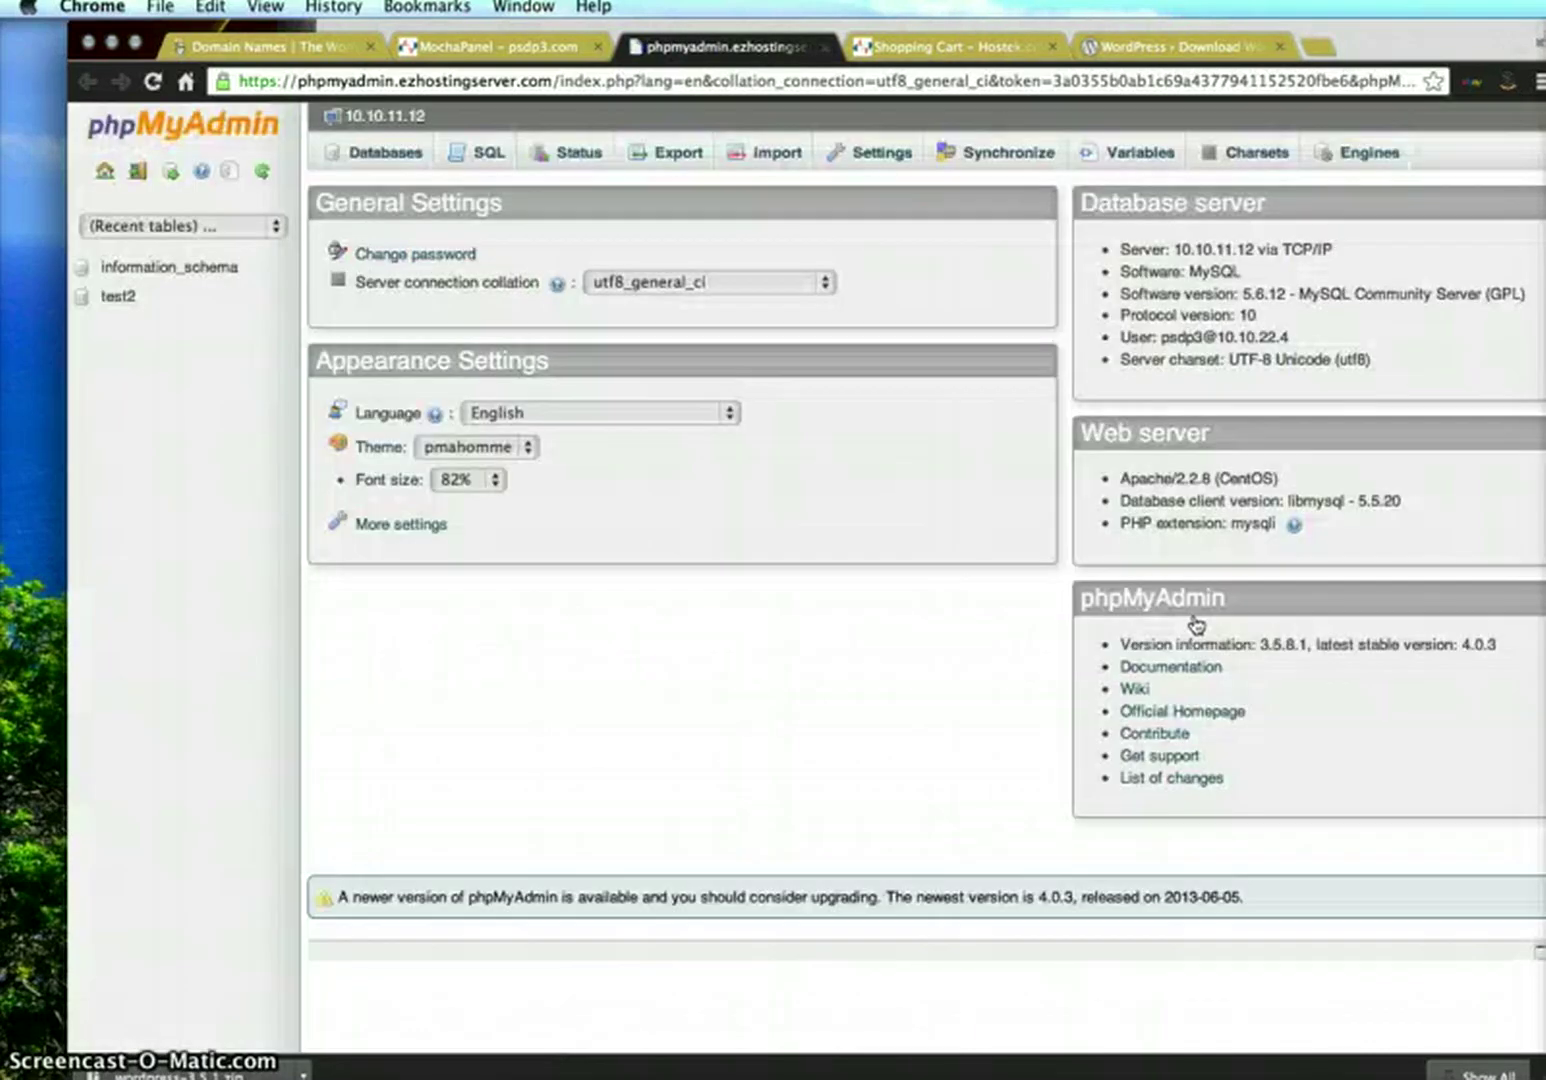
Open the test2 database from the phpMyAdmin sidebar once the server overview loads
left_click(657, 432)
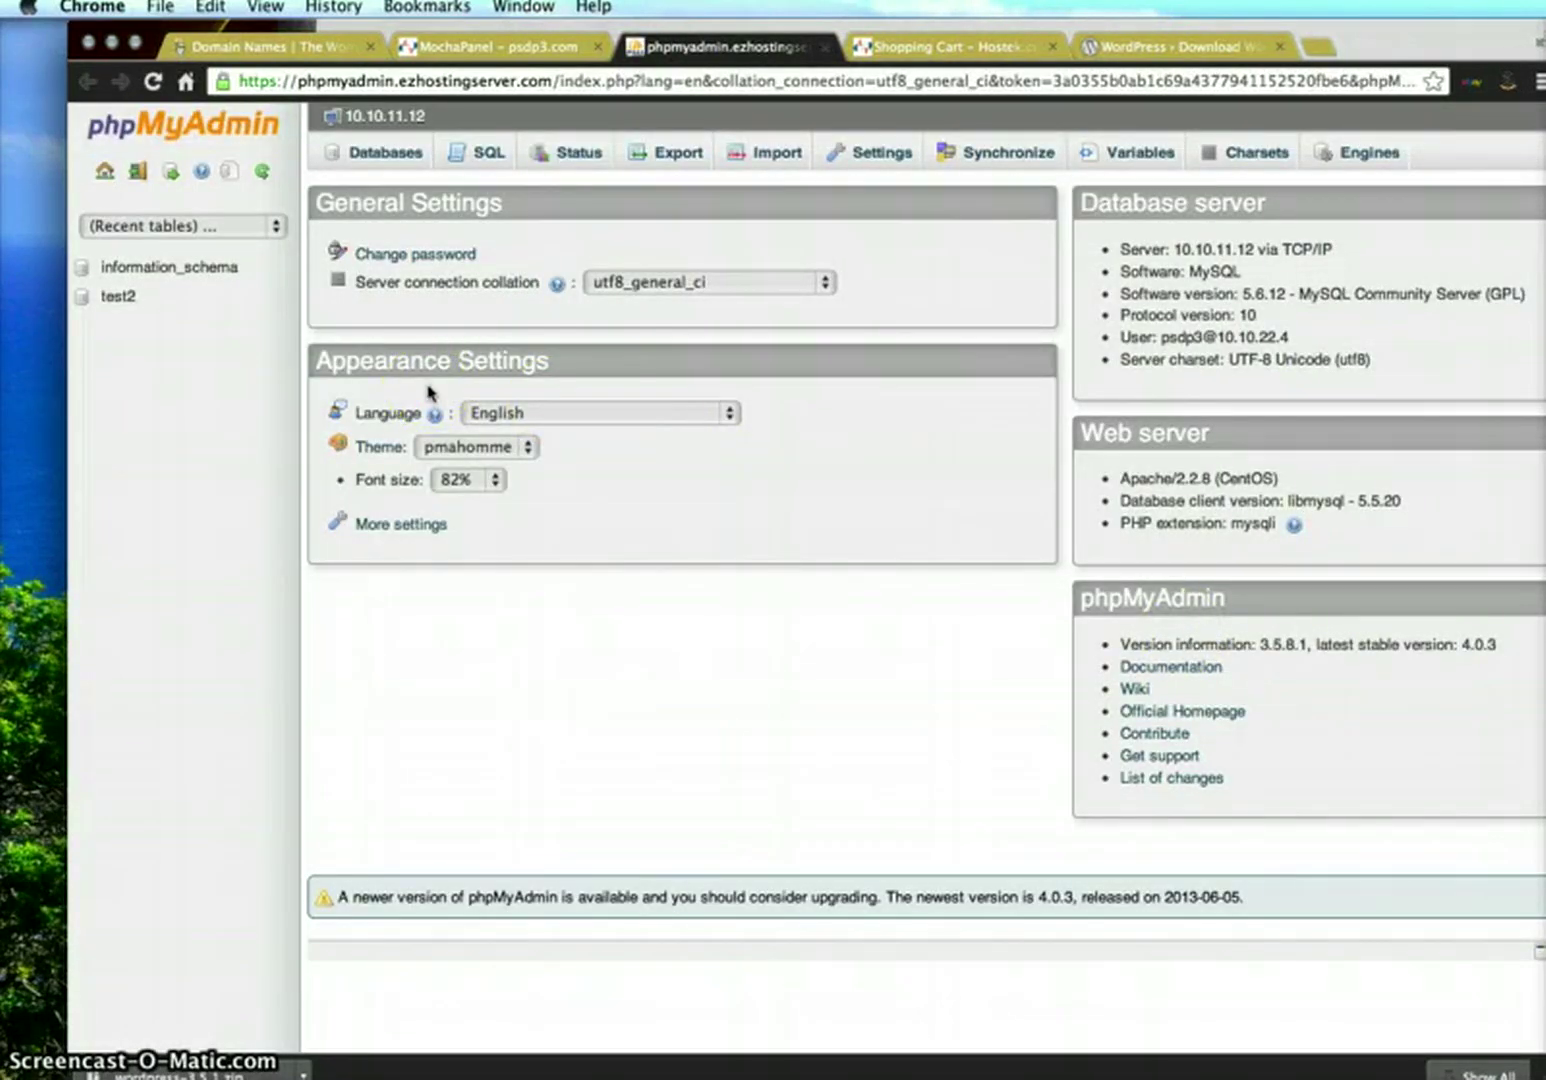
left_click(140, 298)
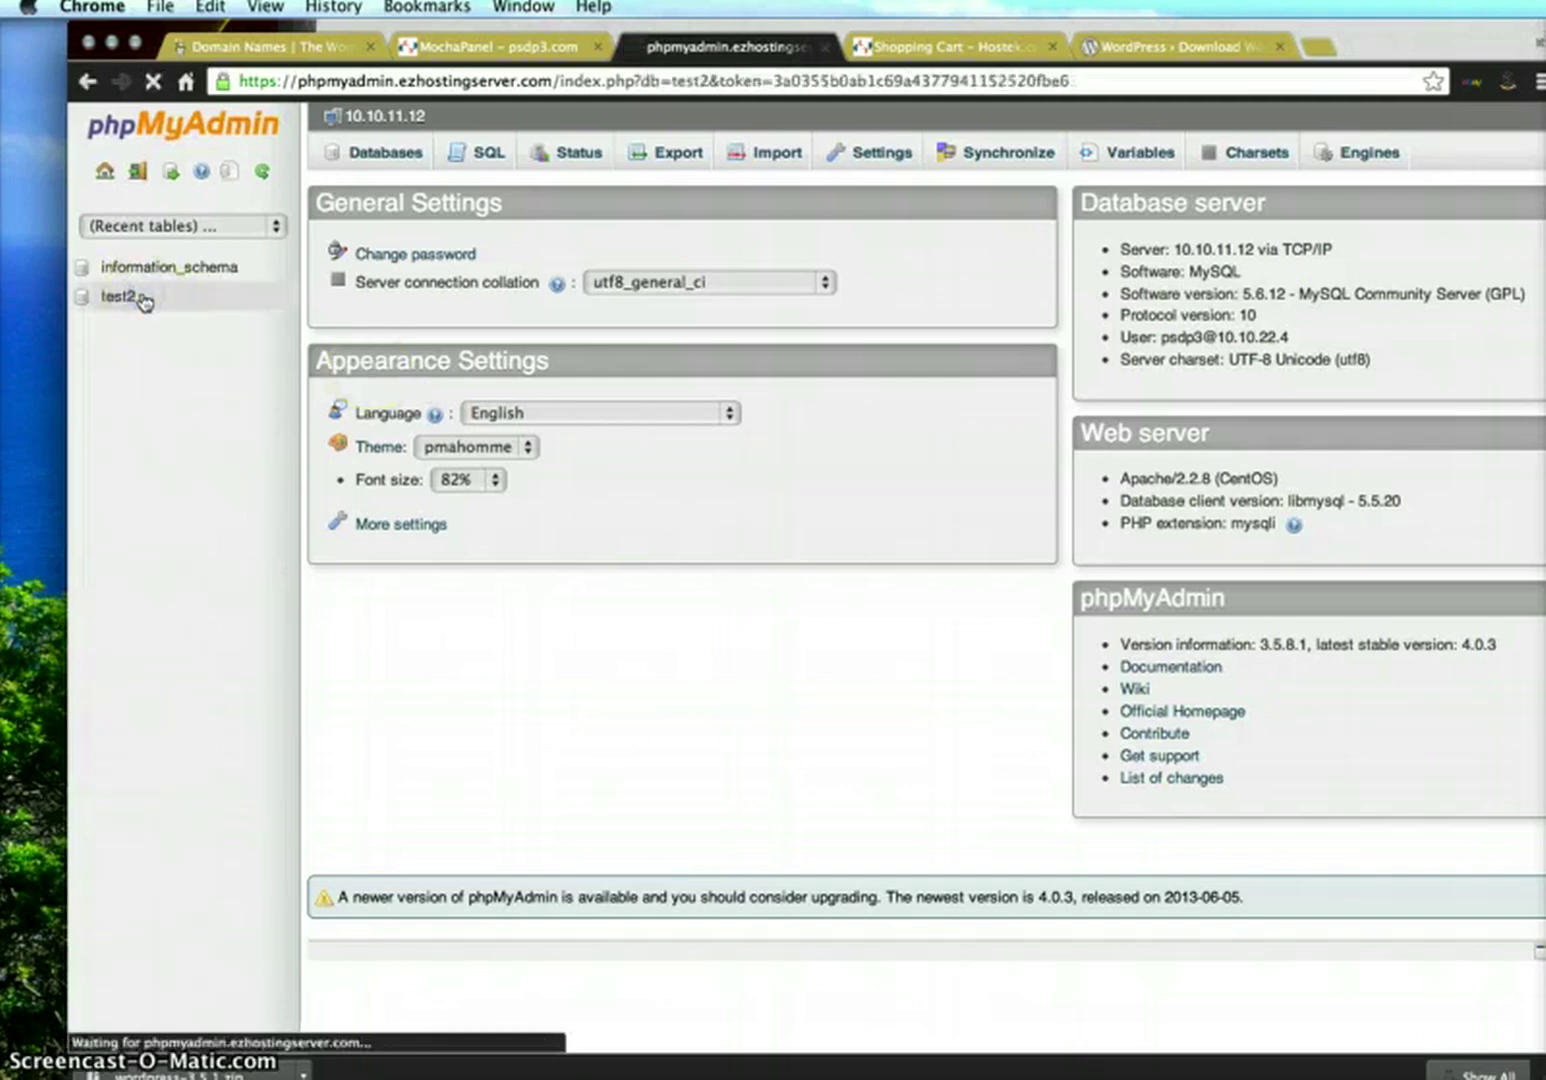